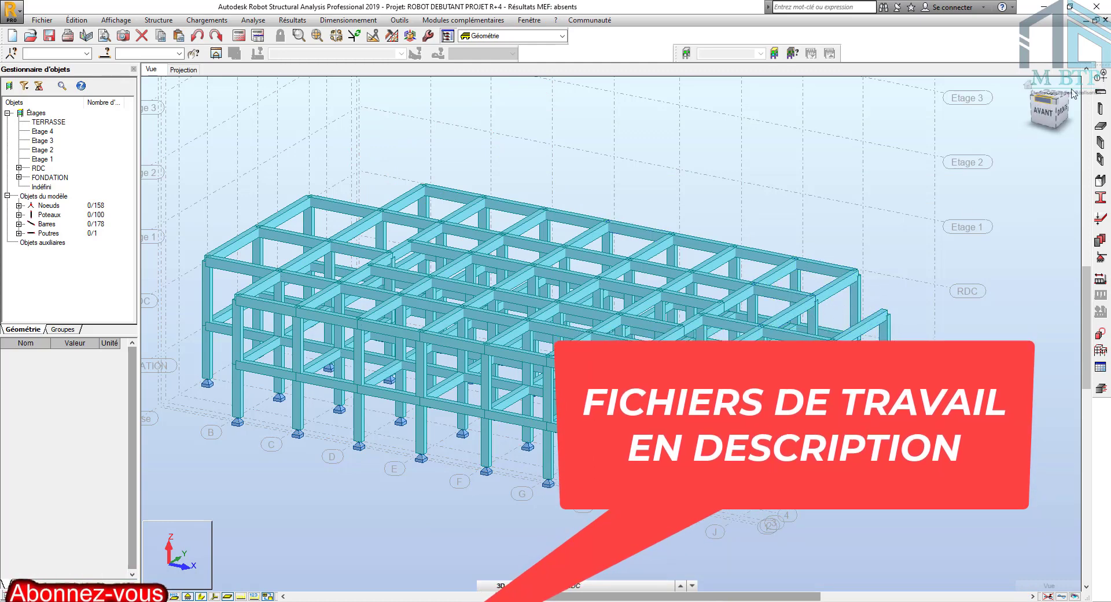
Step: Add a Poutre 30x45 concrete beam at RDC level along axis 9 between axes I and J
left_click(1100, 93)
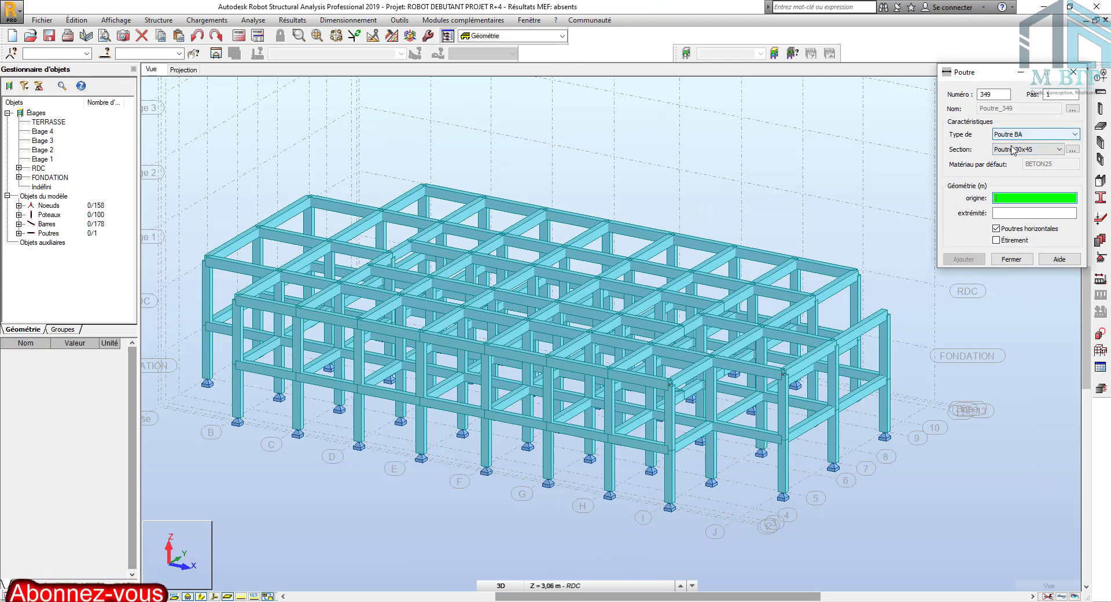
left_click(876, 299)
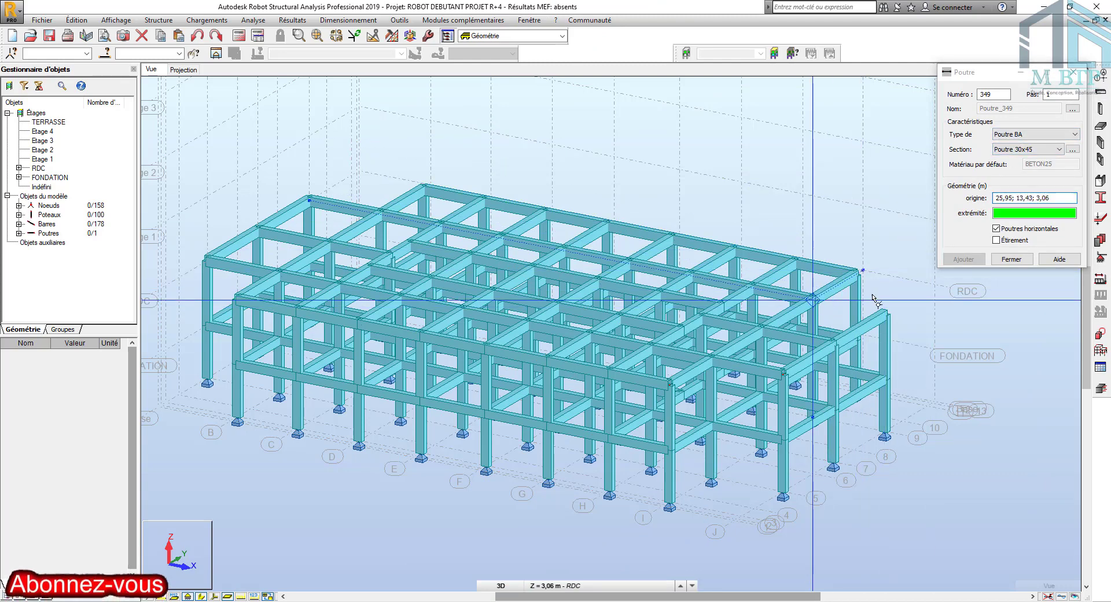
left_click(886, 314)
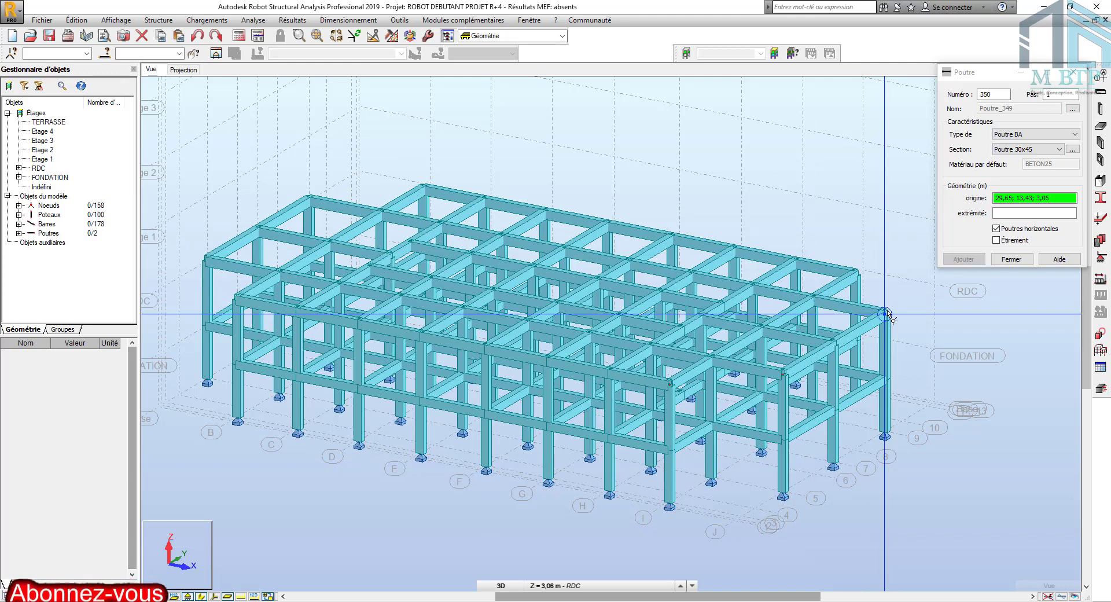
left_click(1077, 73)
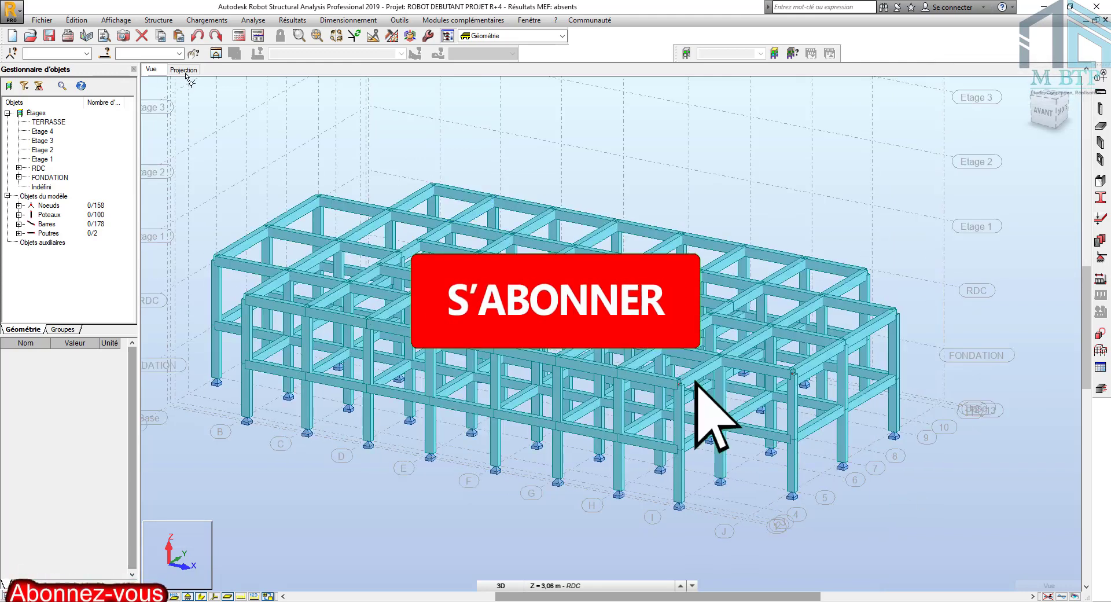
Step: Switch to the plan projection of the RDC level at Z = 3,06 m
left_click(187, 72)
scroll(549, 255, "down", 1)
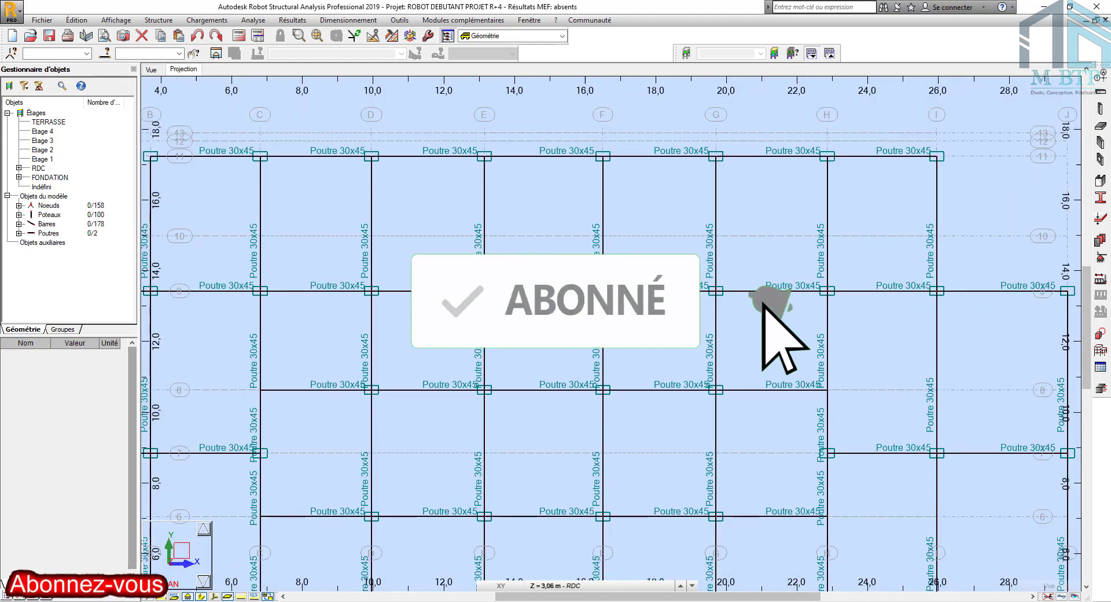
scroll(611, 232, "down", 3)
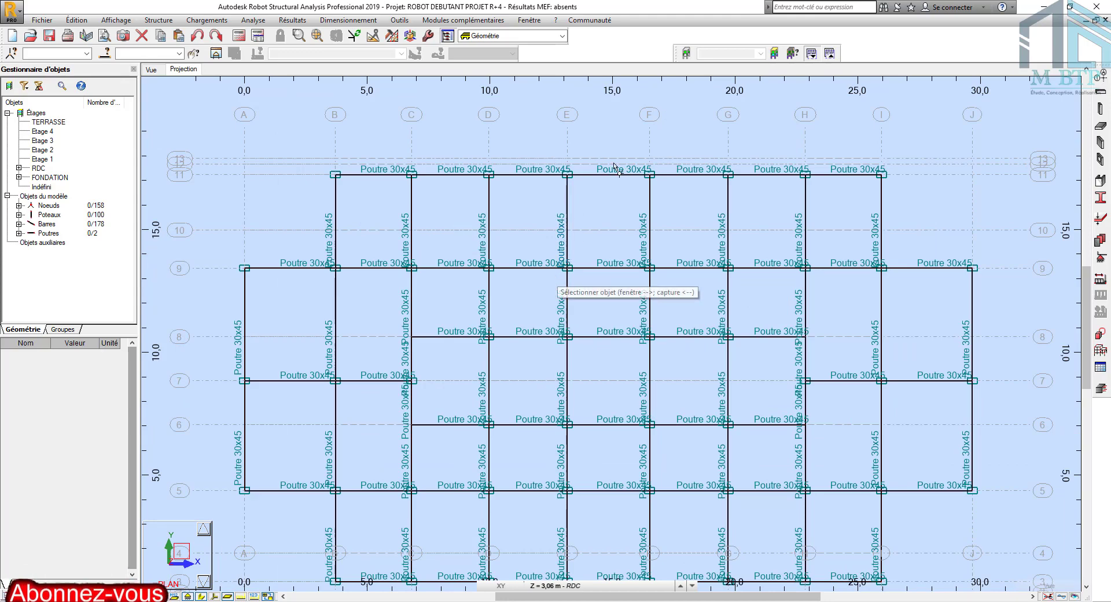
scroll(655, 172, "up", 2)
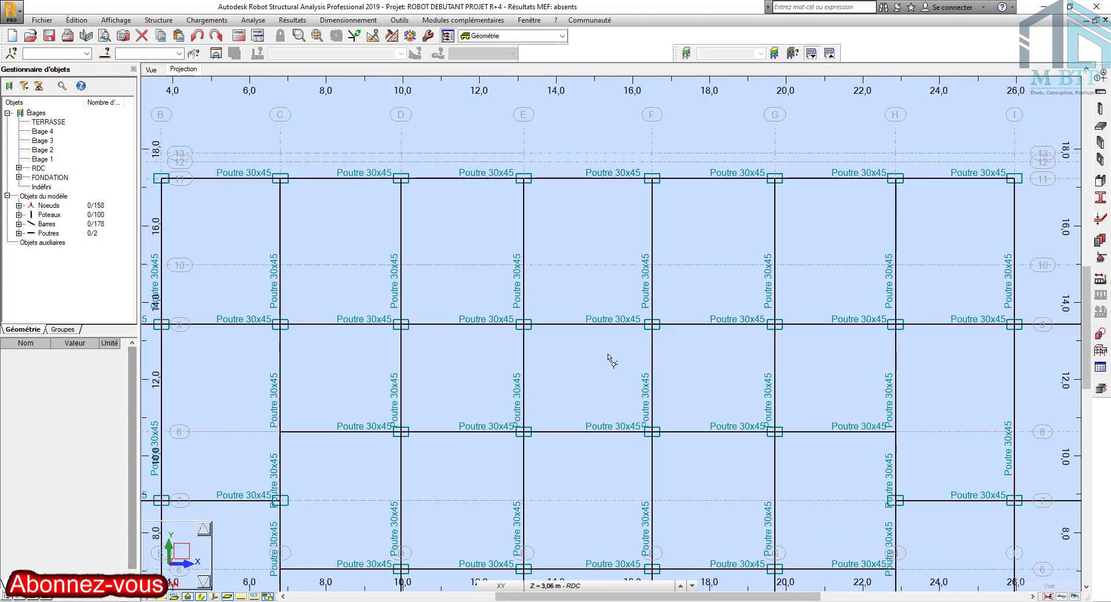
middle_click_drag(571, 348, 545, 314)
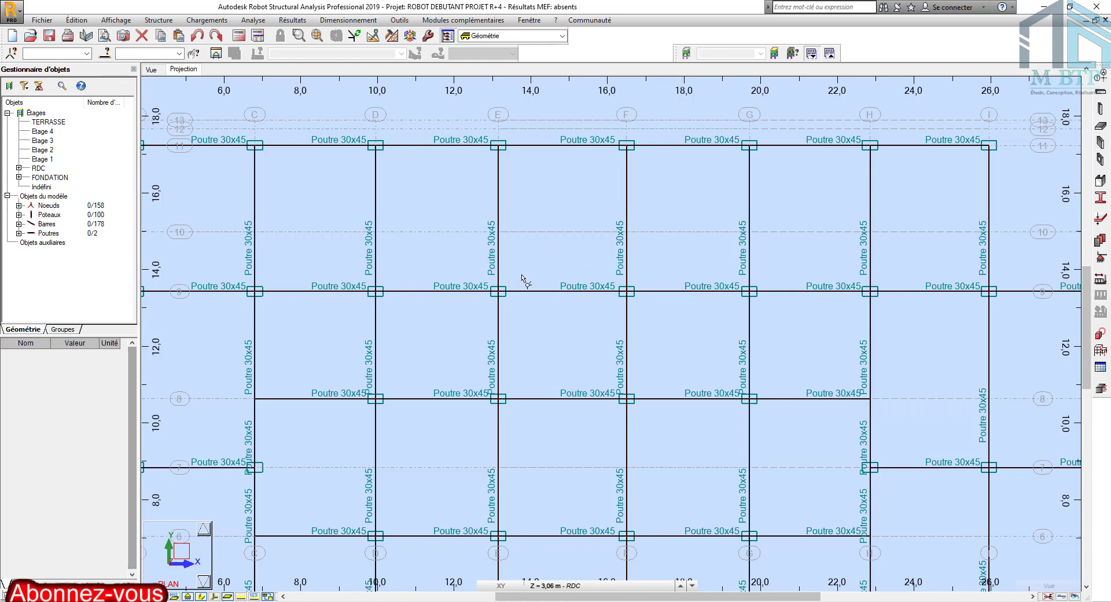
Step: Dimension the spacing between axes E and F from their intersections with axis 12, placing the dimension line on axis 13
left_click(400, 20)
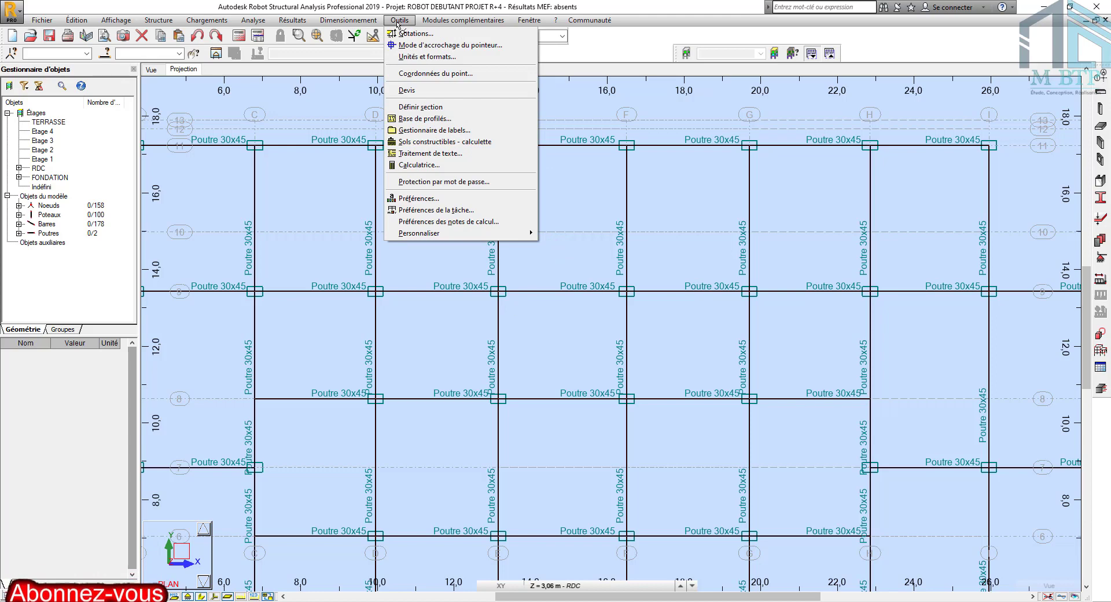
left_click(414, 33)
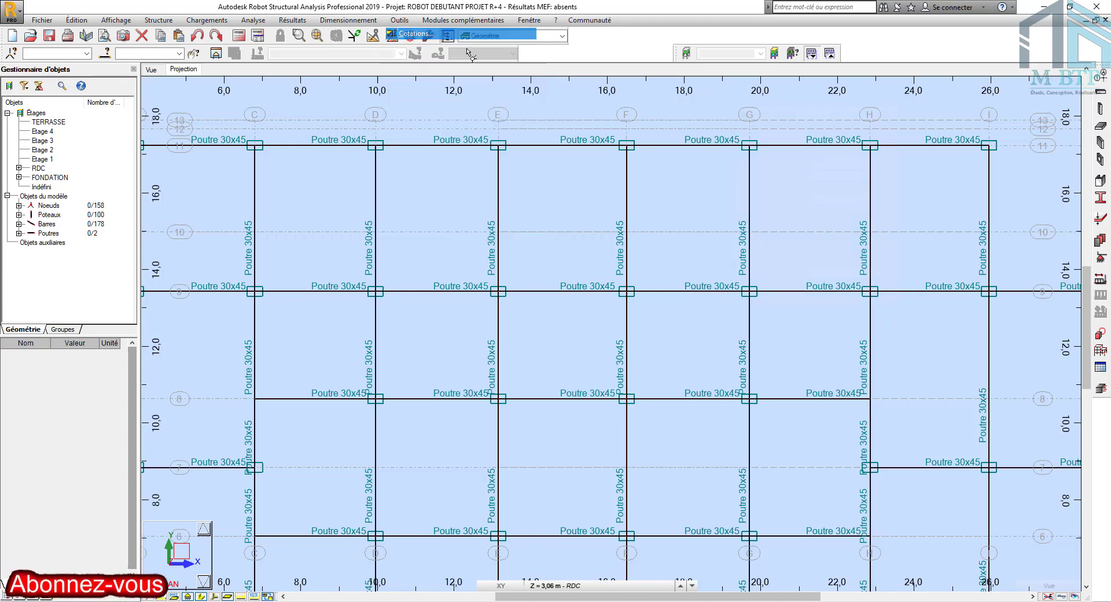
left_click(499, 129)
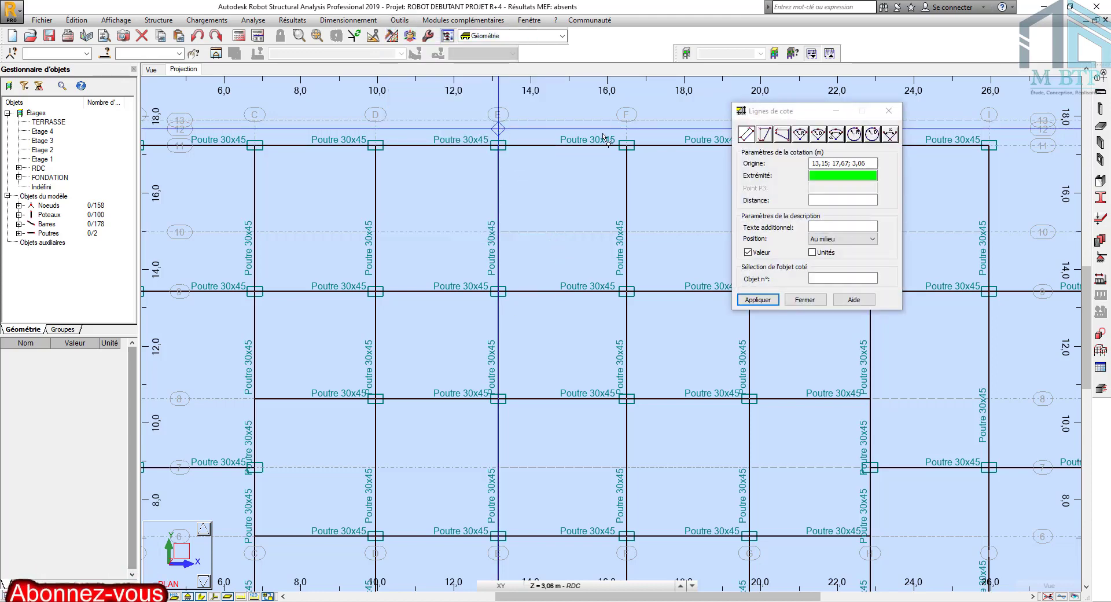
left_click(627, 129)
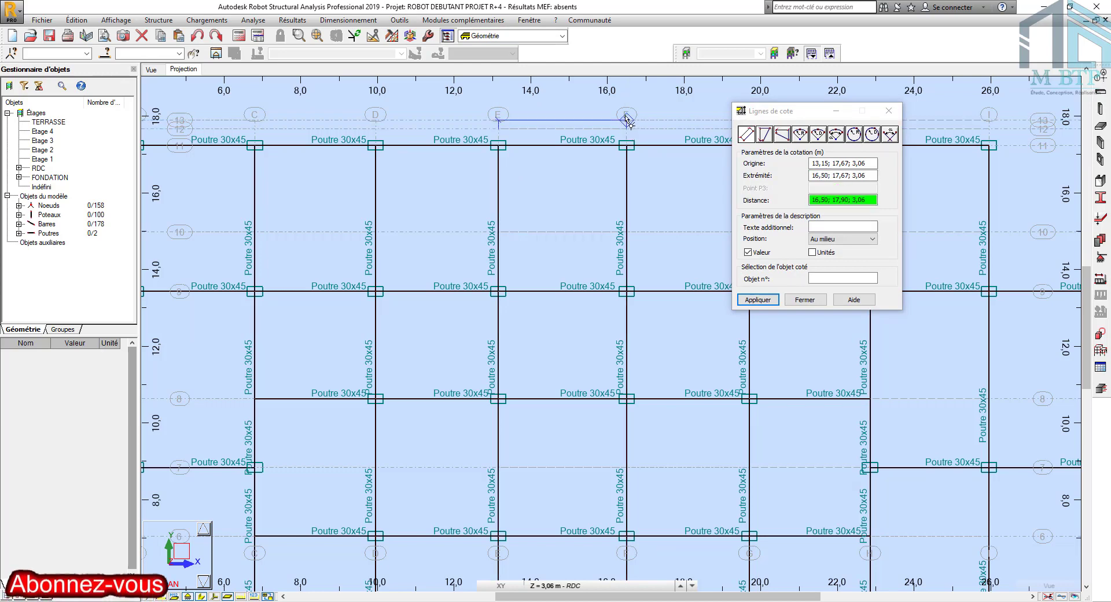
left_click(627, 121)
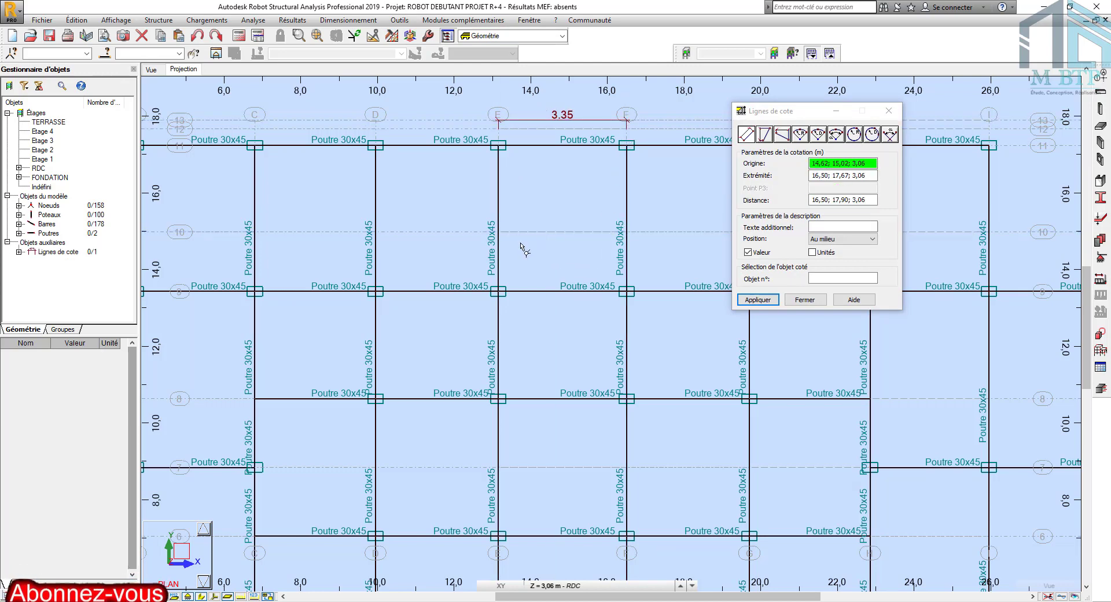
Step: Dimension the spacings between axes 10 and 9 and axes 9 and 8 along axis E, placing both dimension lines midway between E and F
left_click(498, 232)
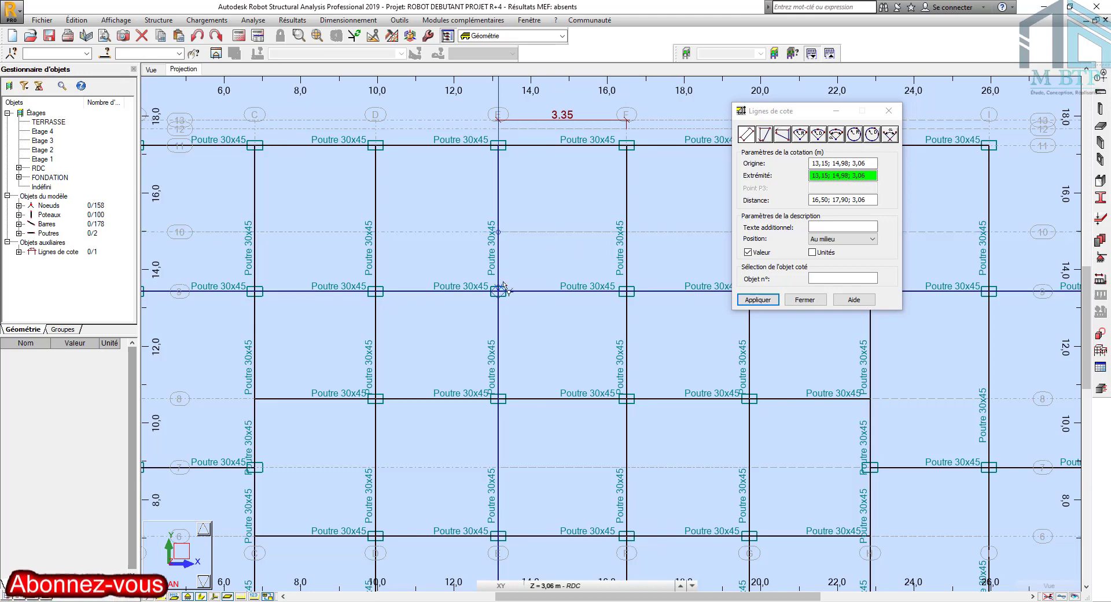
left_click(499, 291)
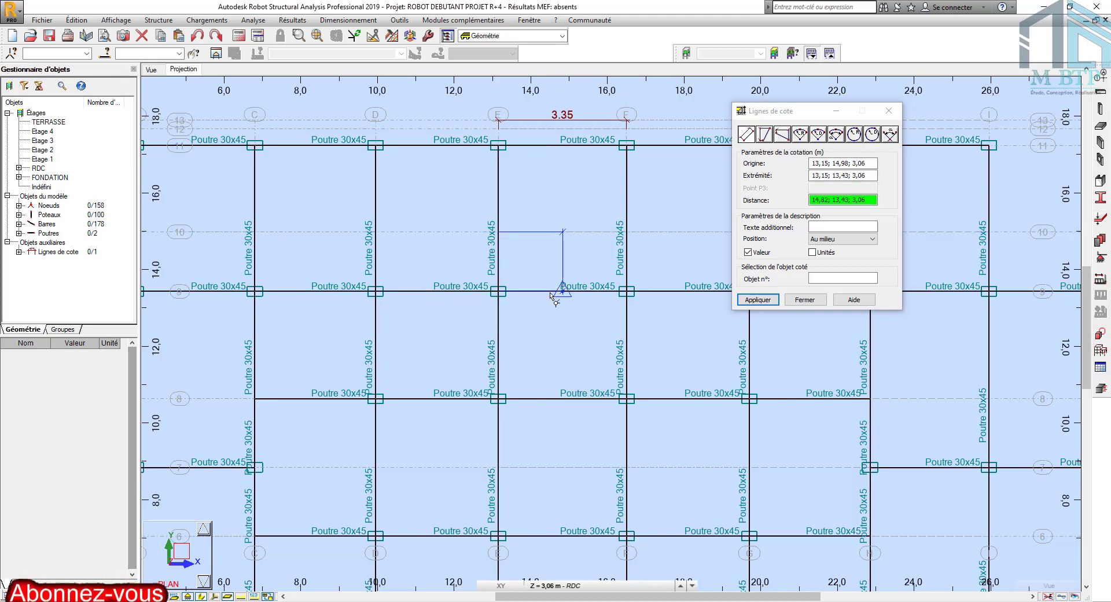
left_click(550, 294)
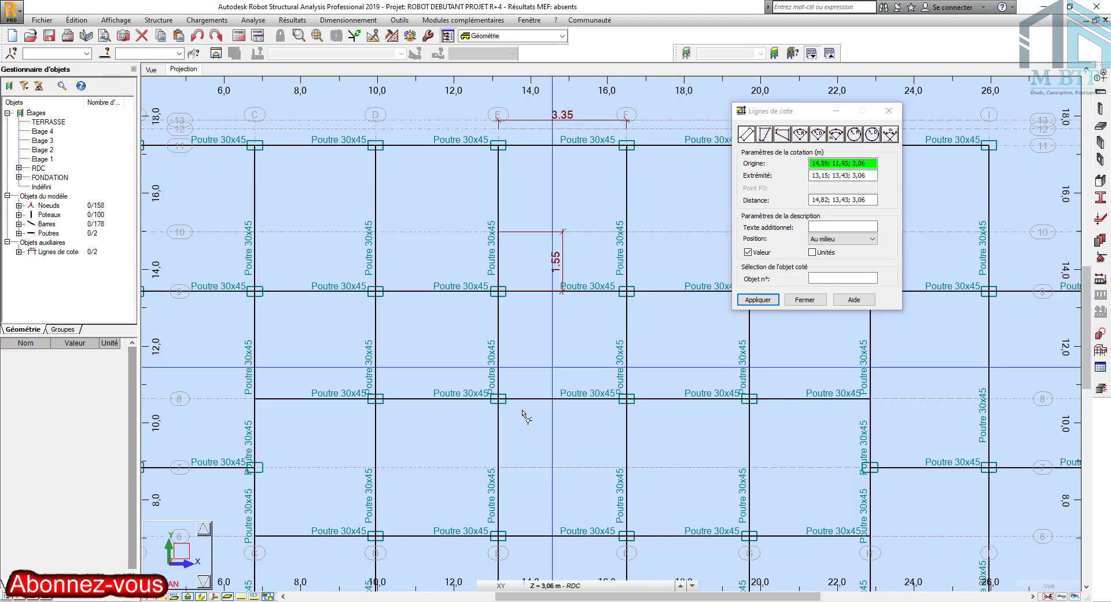
left_click(499, 292)
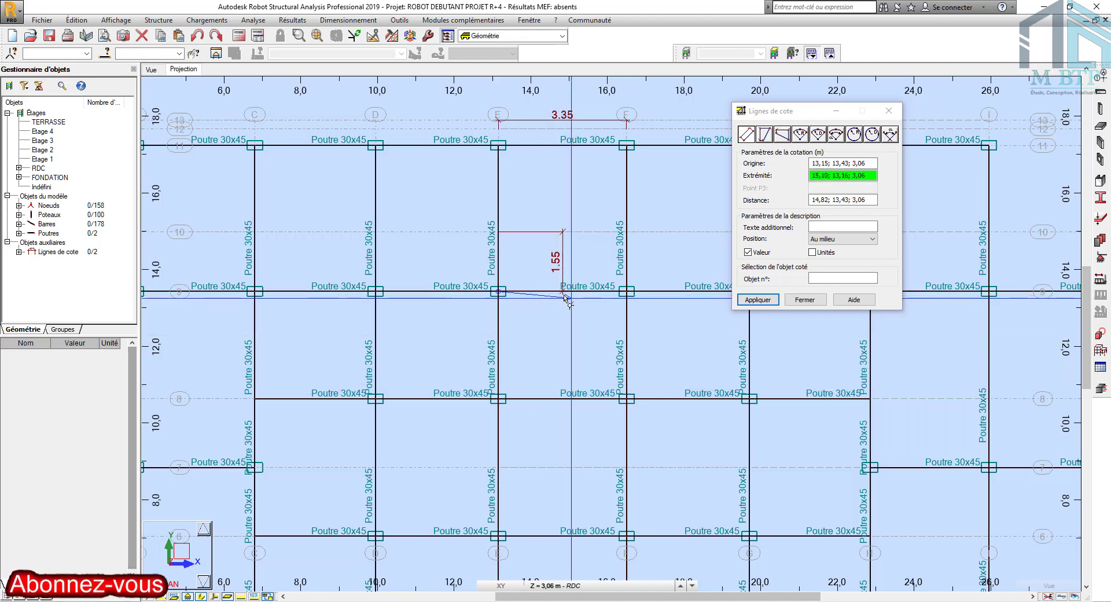
left_click(499, 399)
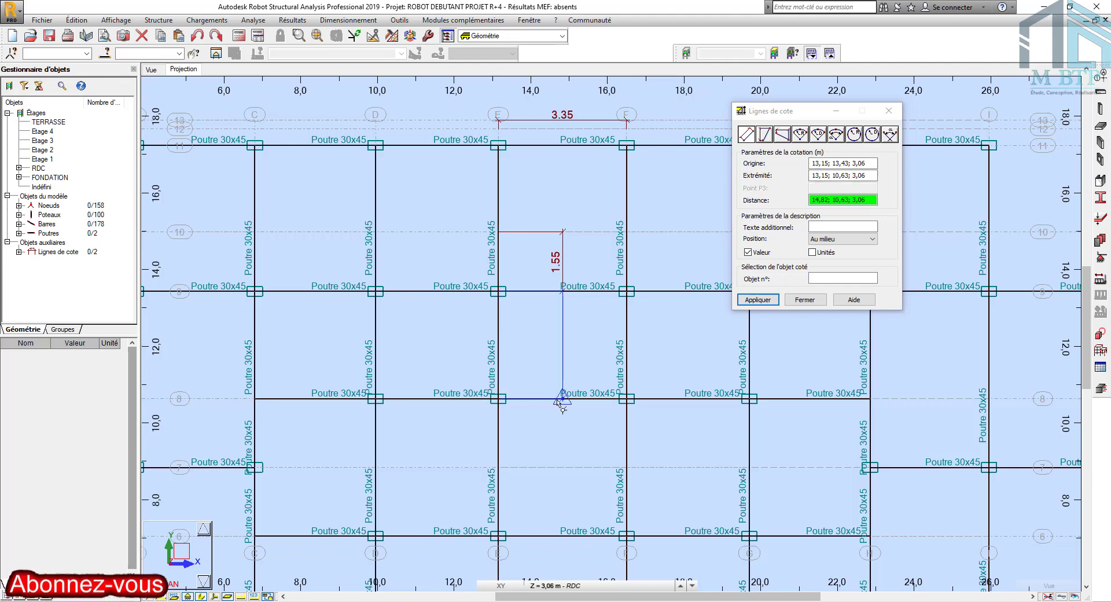
left_click(562, 399)
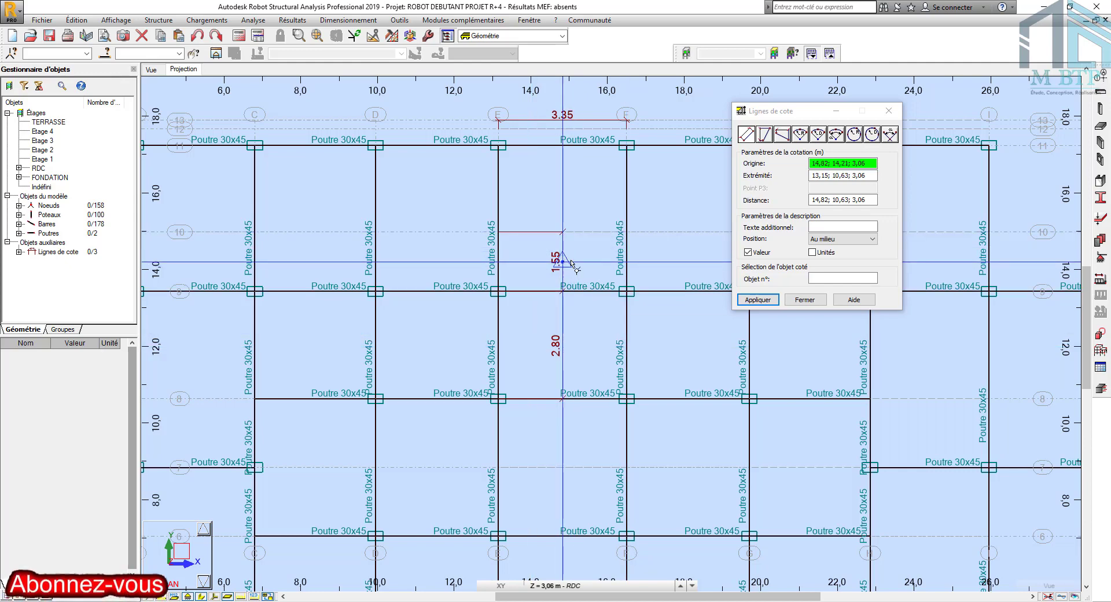
left_click(890, 111)
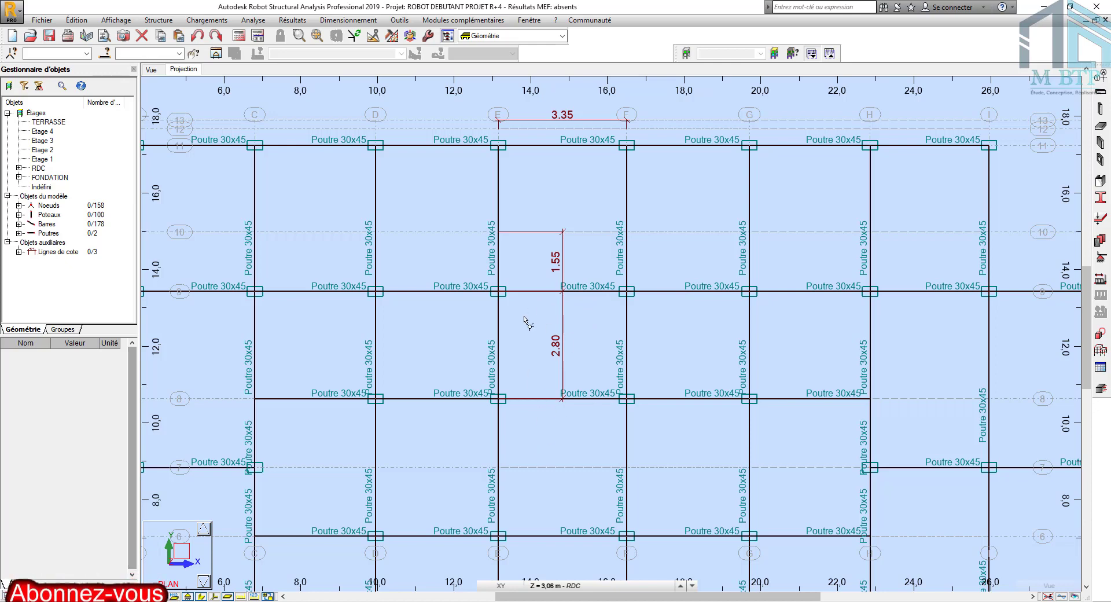
Step: Inspect the properties of the RDC beam on axis 9 between axes E and F
left_click(637, 585)
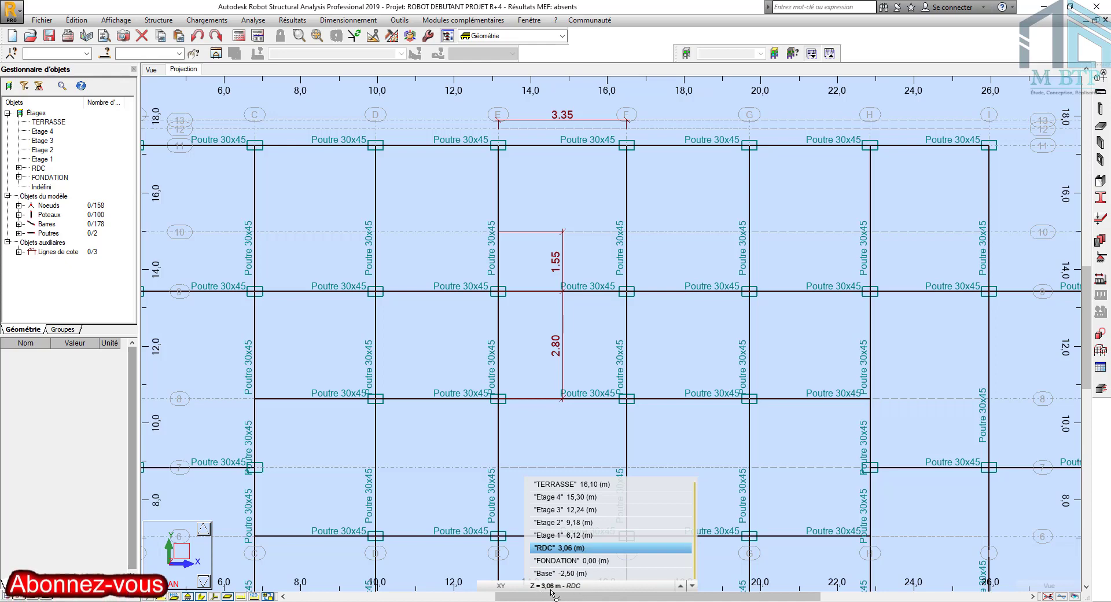
scroll(571, 299, "down", 1)
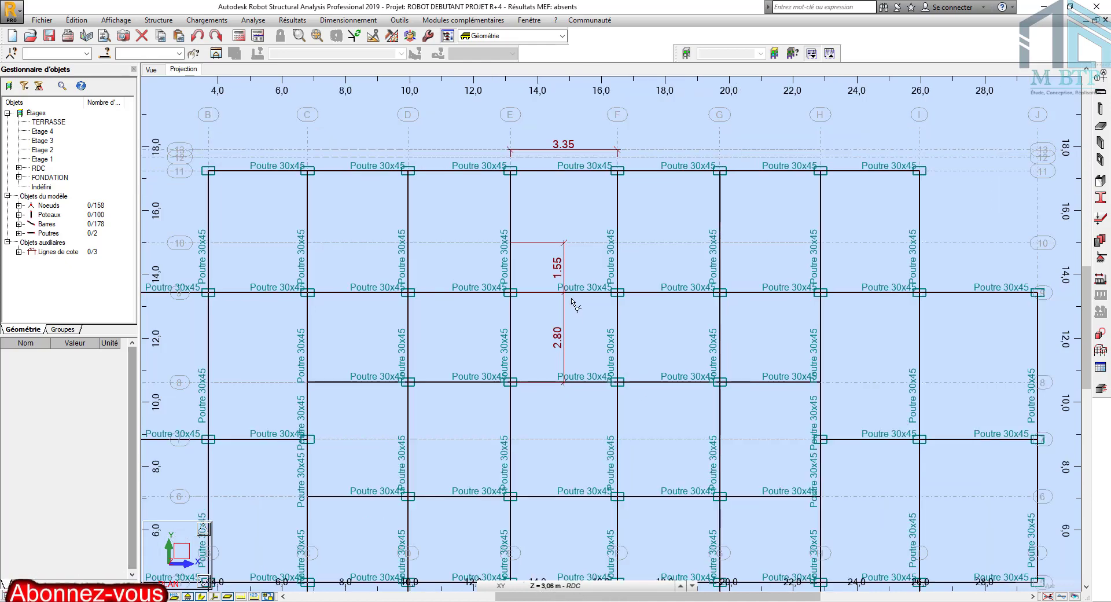
middle_click_drag(572, 300, 514, 294)
scroll(547, 296, "up", 1)
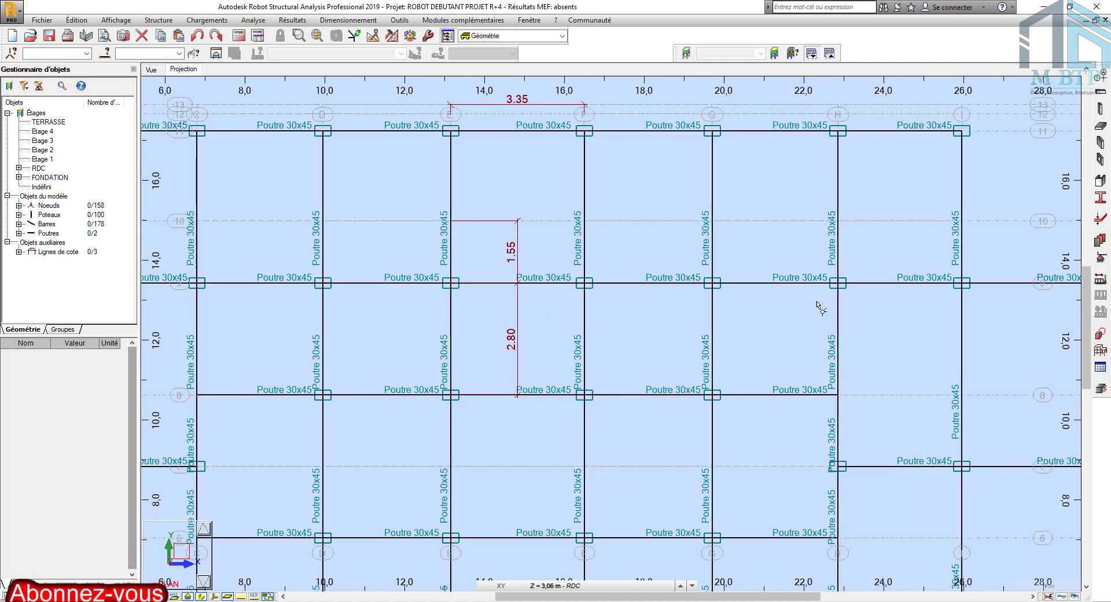
left_click(493, 317)
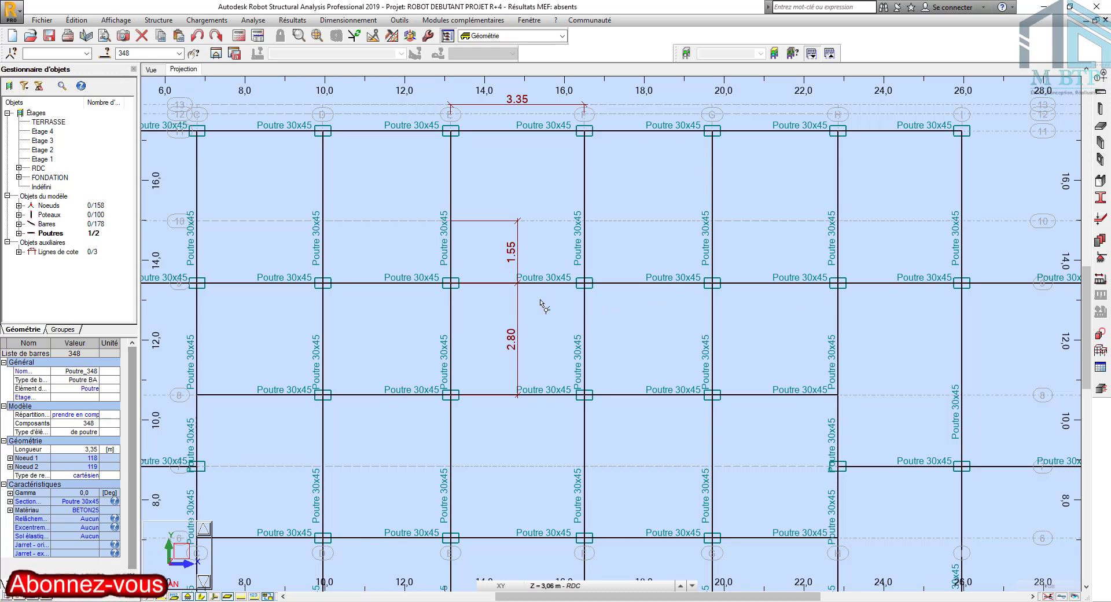
left_click(762, 337)
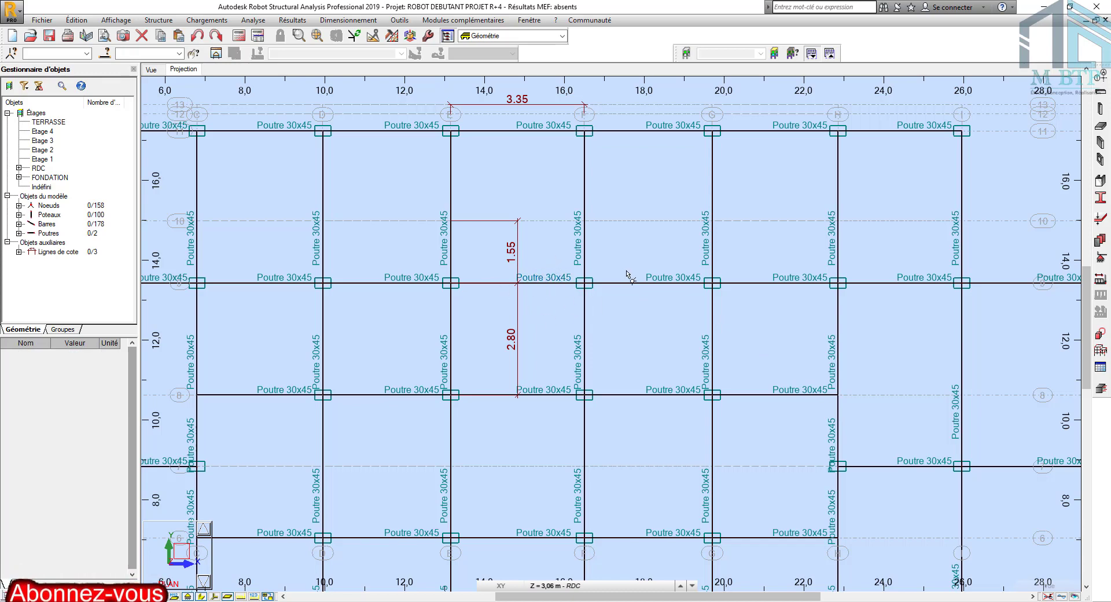
scroll(558, 298, "up", 1)
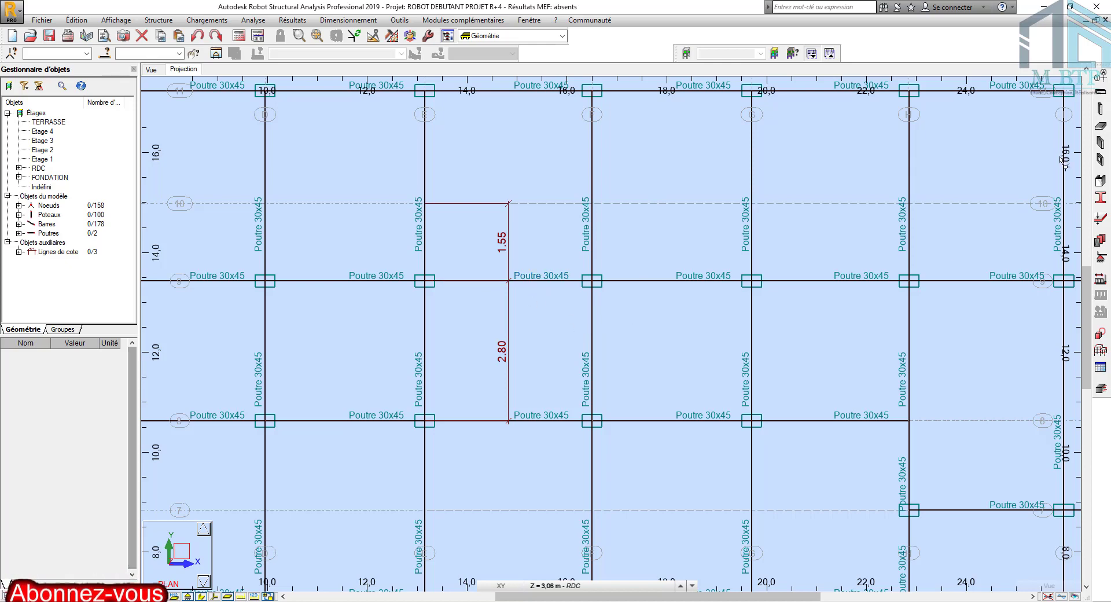
Step: Create a rectangular Poutre BA section named P palière30x30 in BETON25 with b = 30 cm and h = 30 cm
left_click(1102, 93)
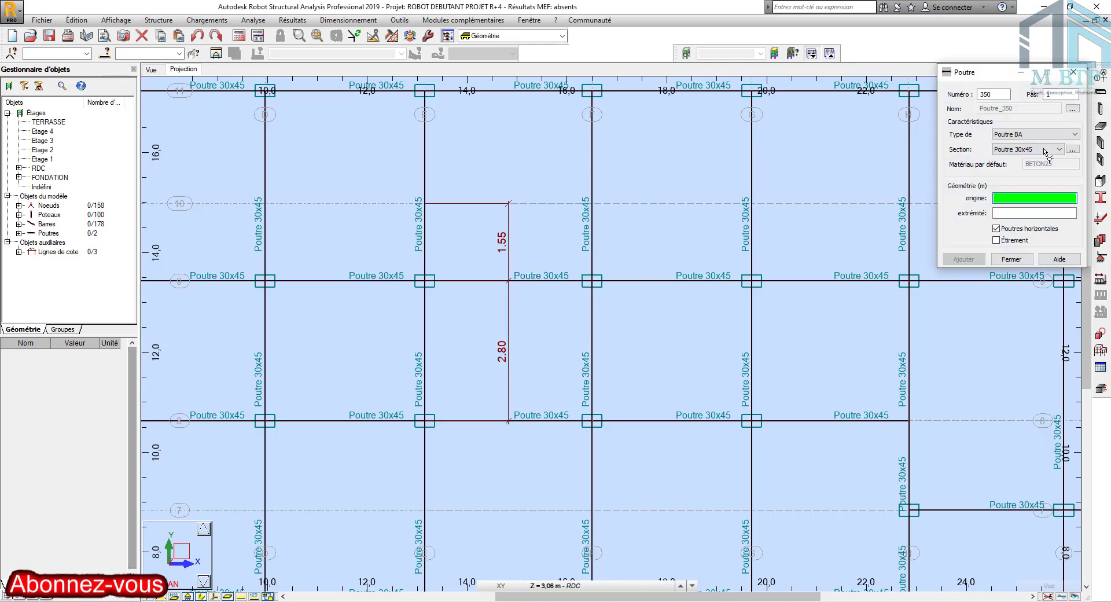
left_click(1074, 150)
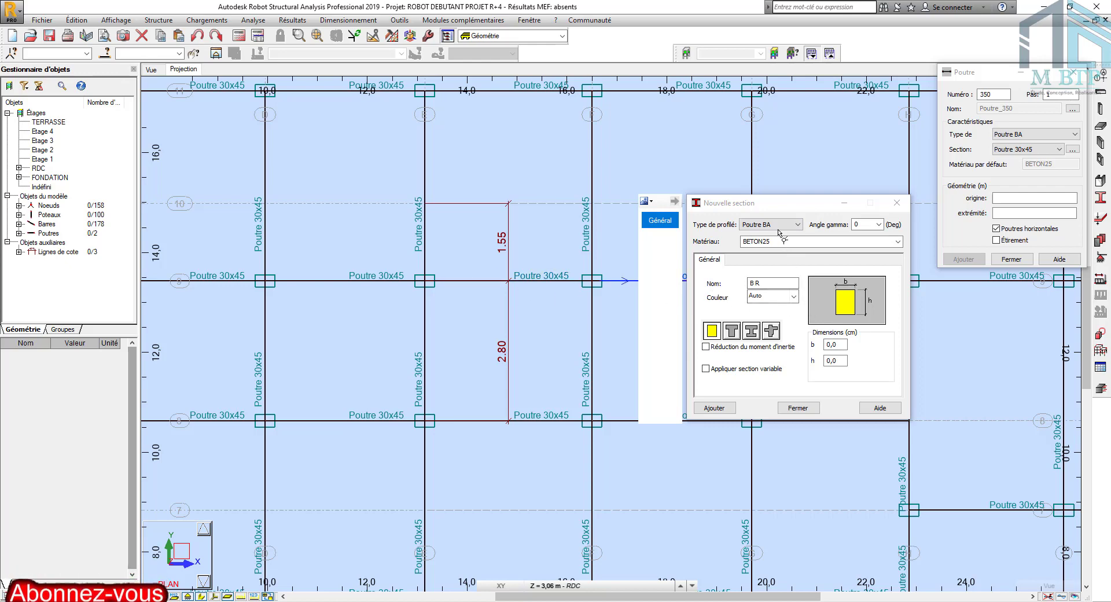
left_click(835, 347)
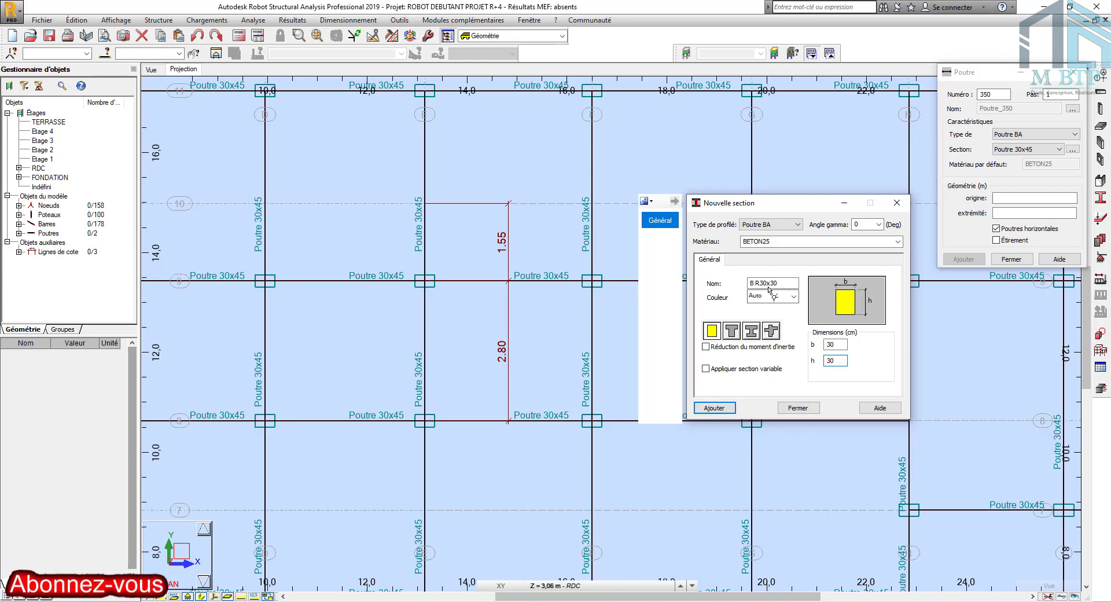
left_click_drag(761, 283, 741, 285)
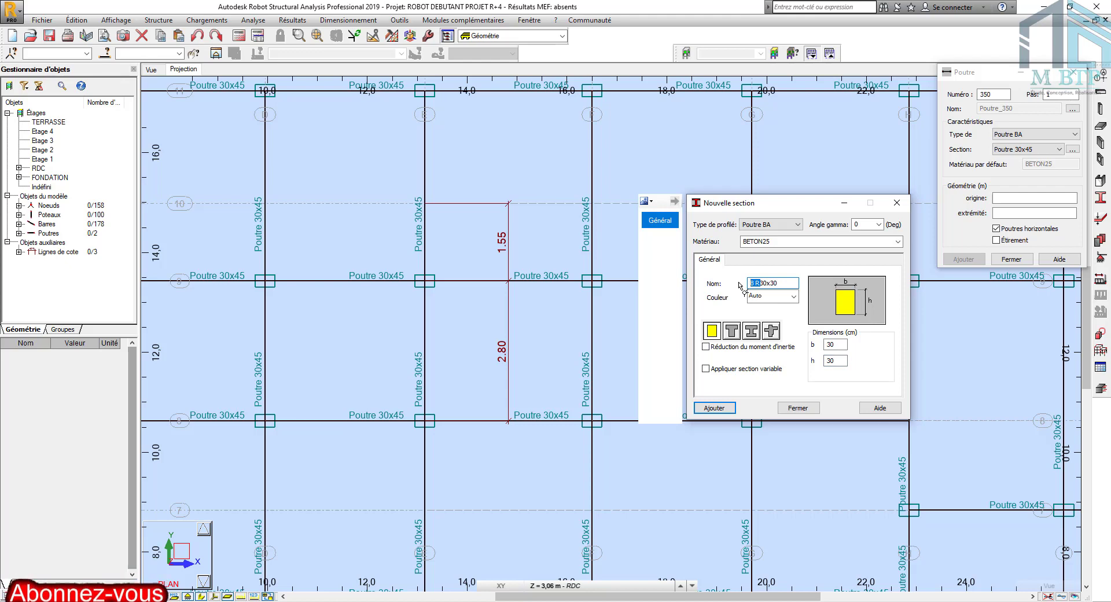
type("P palière")
left_click(715, 407)
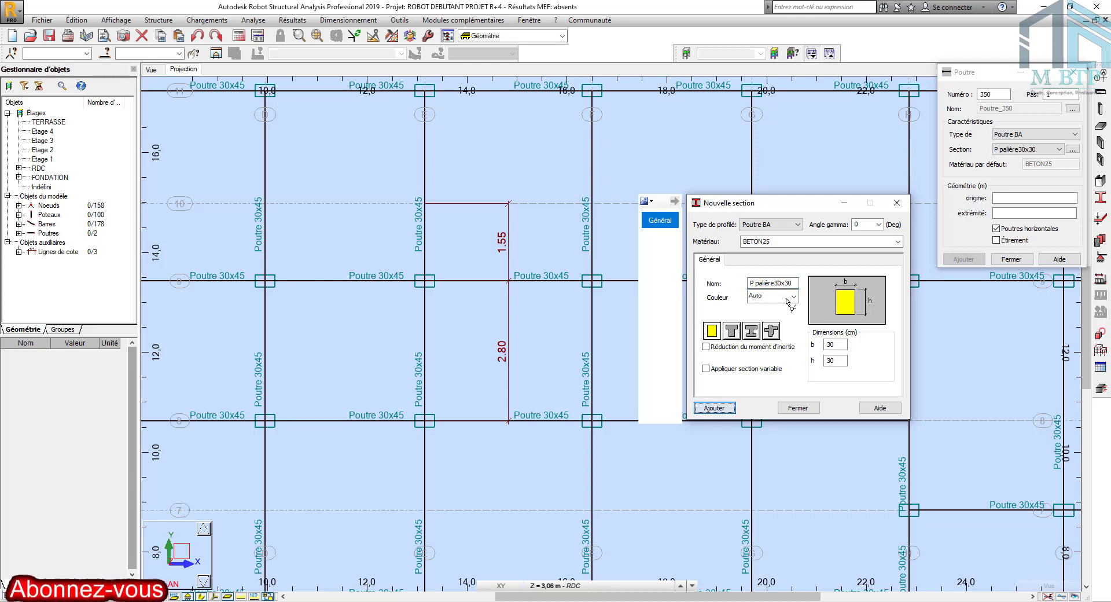
left_click(898, 203)
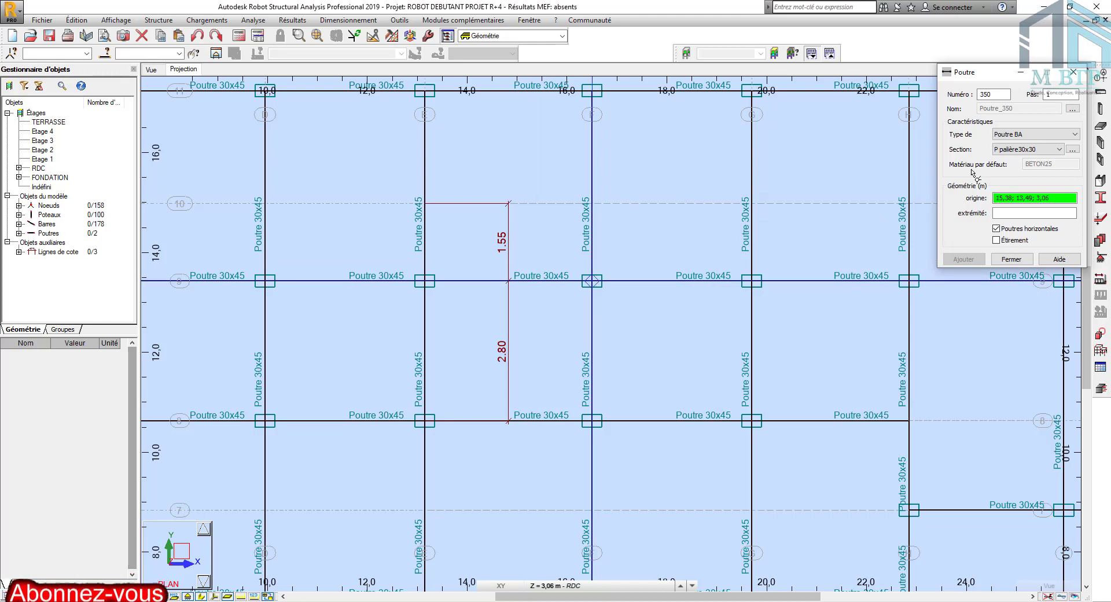
Step: Assign the P palière30x30 section to the RDC beam on axis 9 between axes E and F, and close the beam definition
right_click(561, 177)
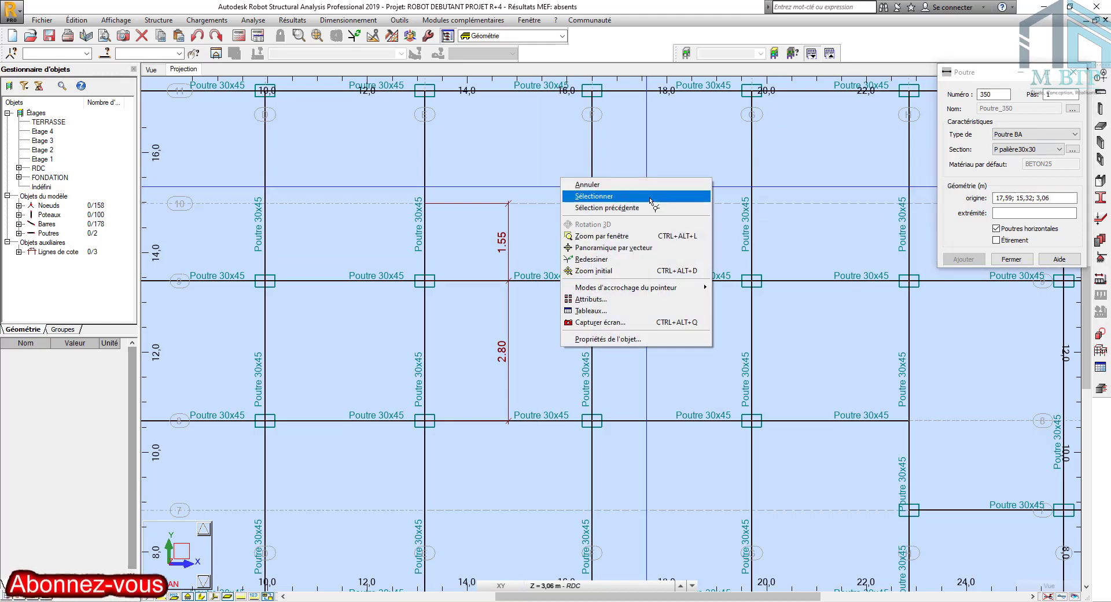
left_click(636, 196)
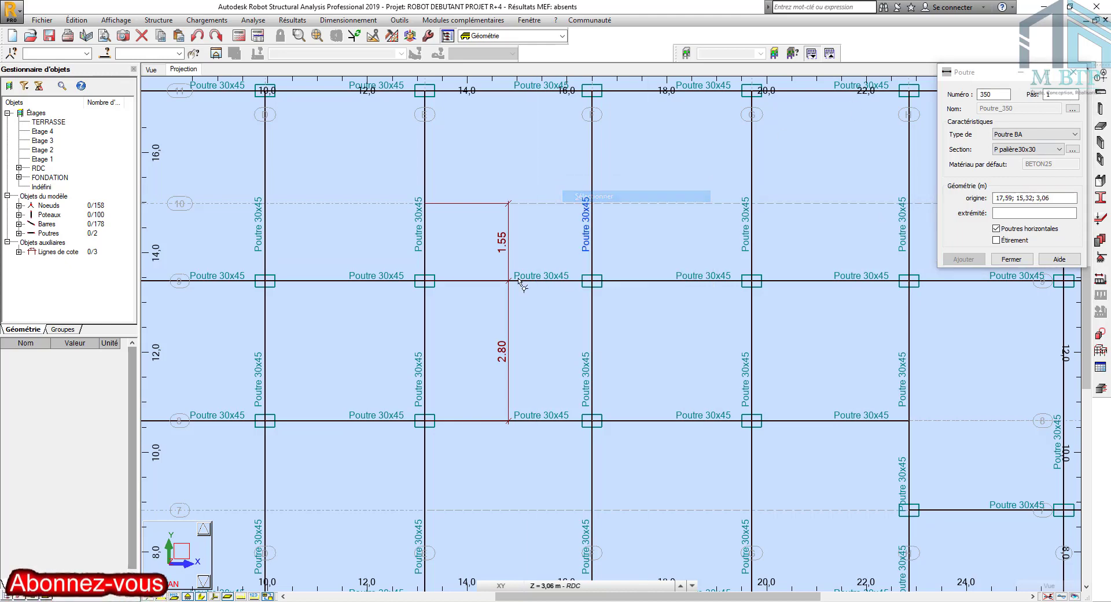
left_click(520, 313)
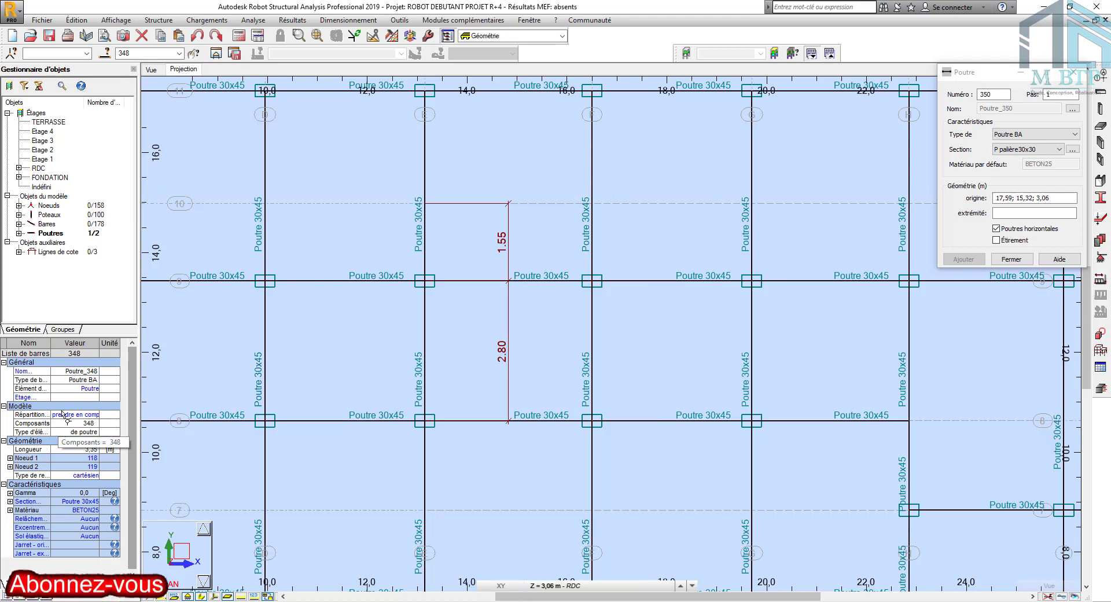
left_click(91, 390)
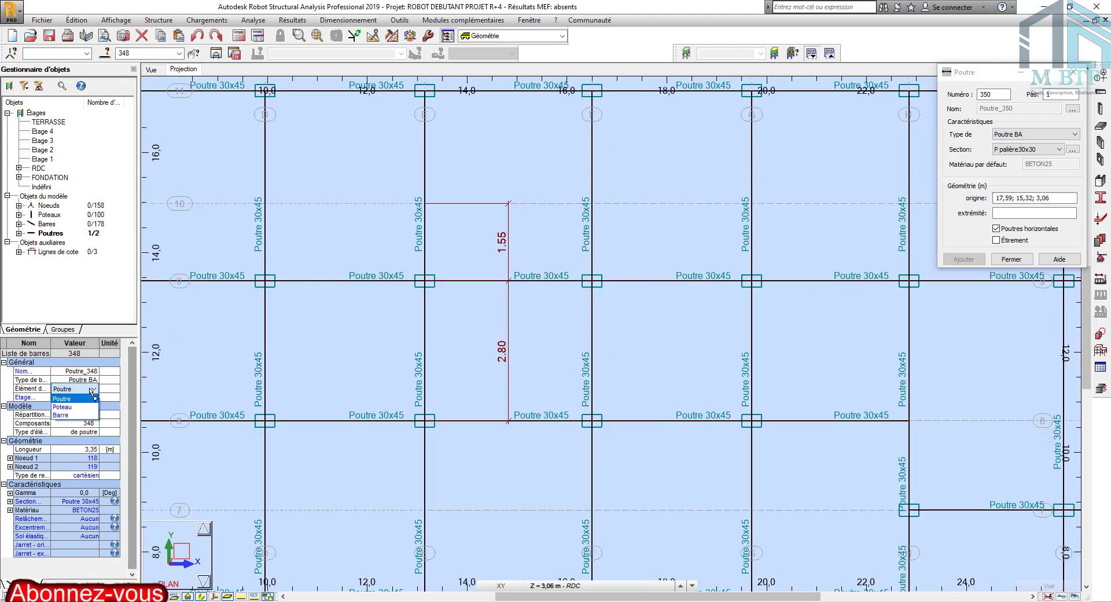
left_click(91, 399)
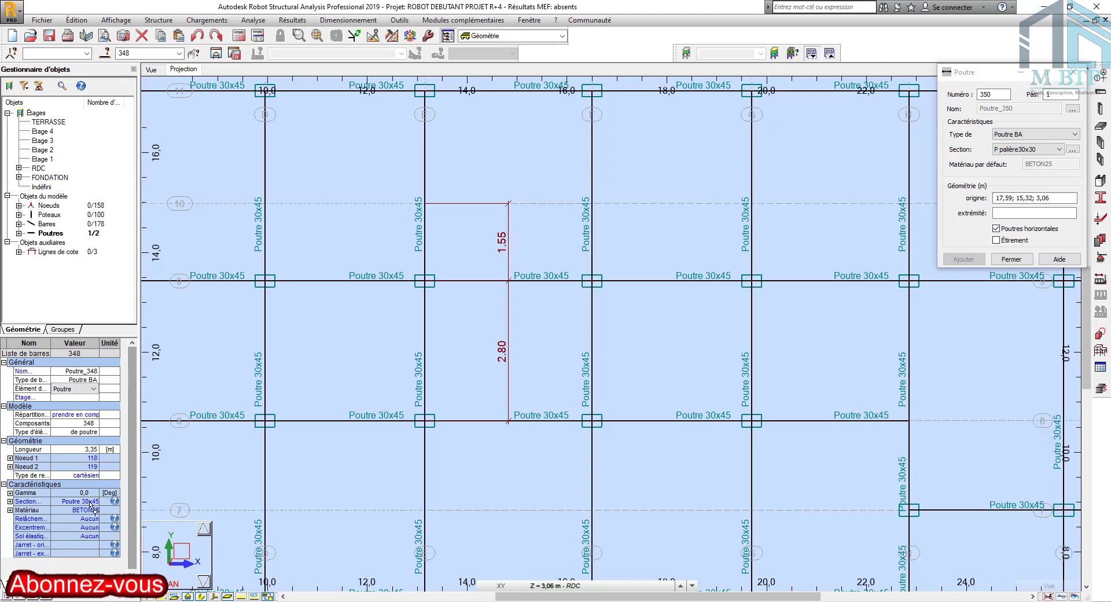
left_click(90, 502)
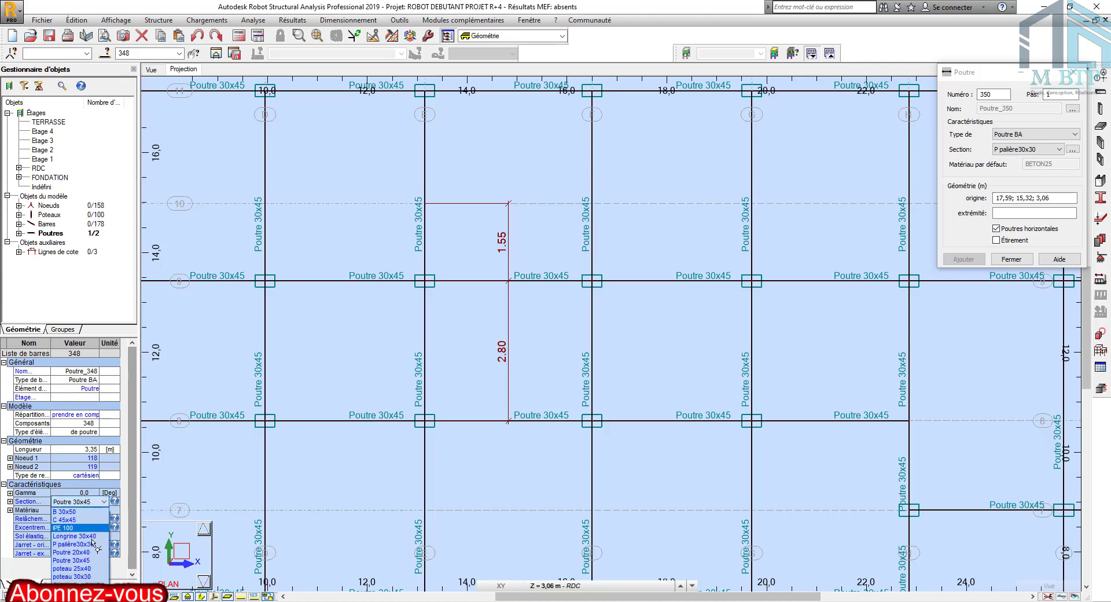
left_click(91, 546)
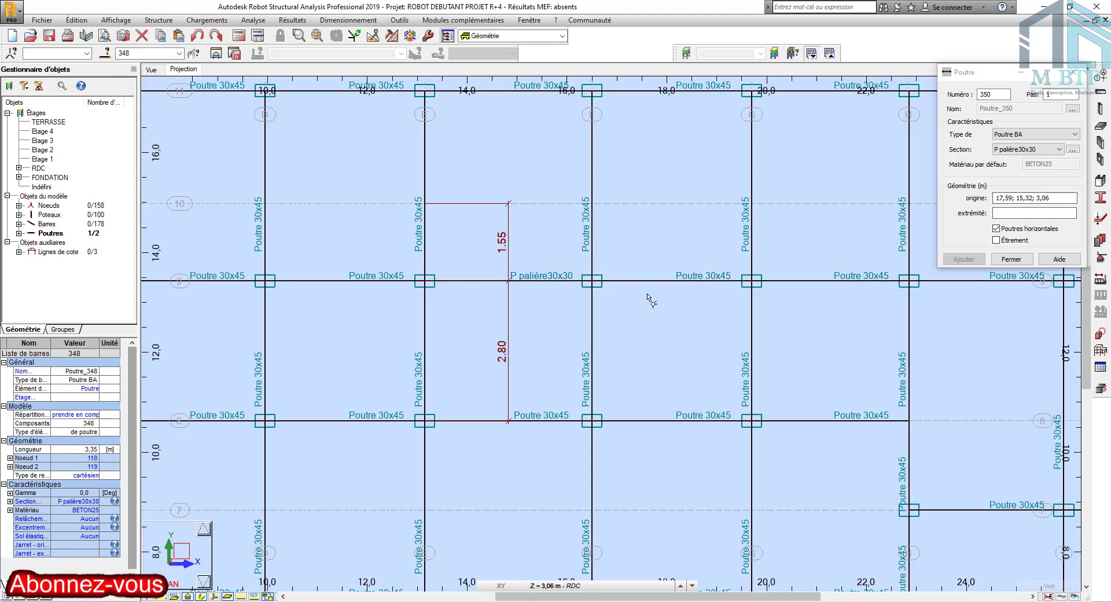
left_click(1076, 73)
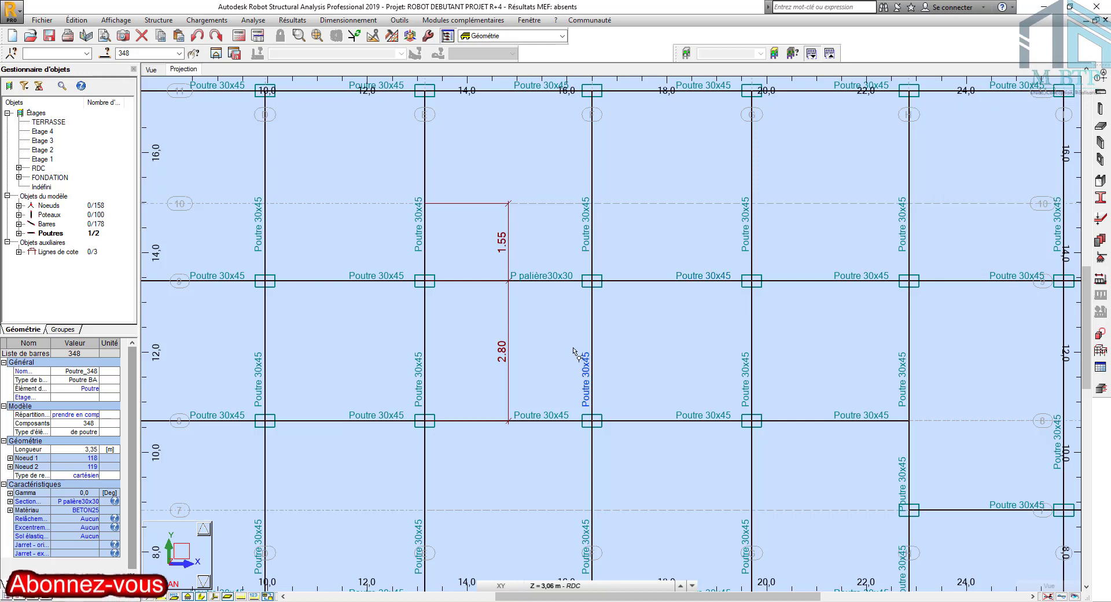
Step: Open the construction lines definition and make the X-direction axis E at 13.15 m bold
left_click(1102, 75)
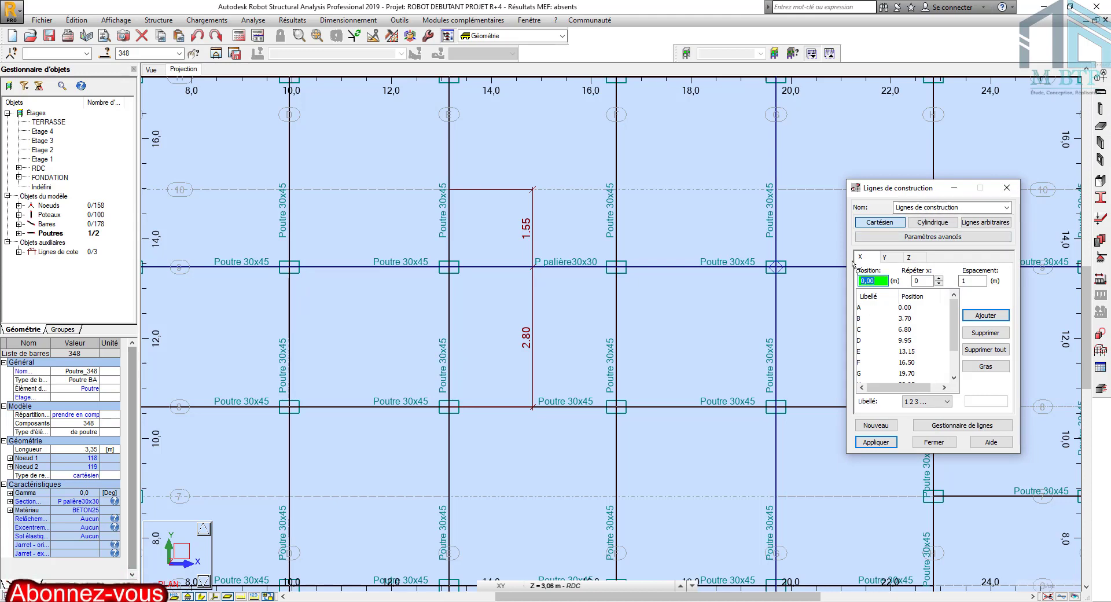
left_click(872, 351)
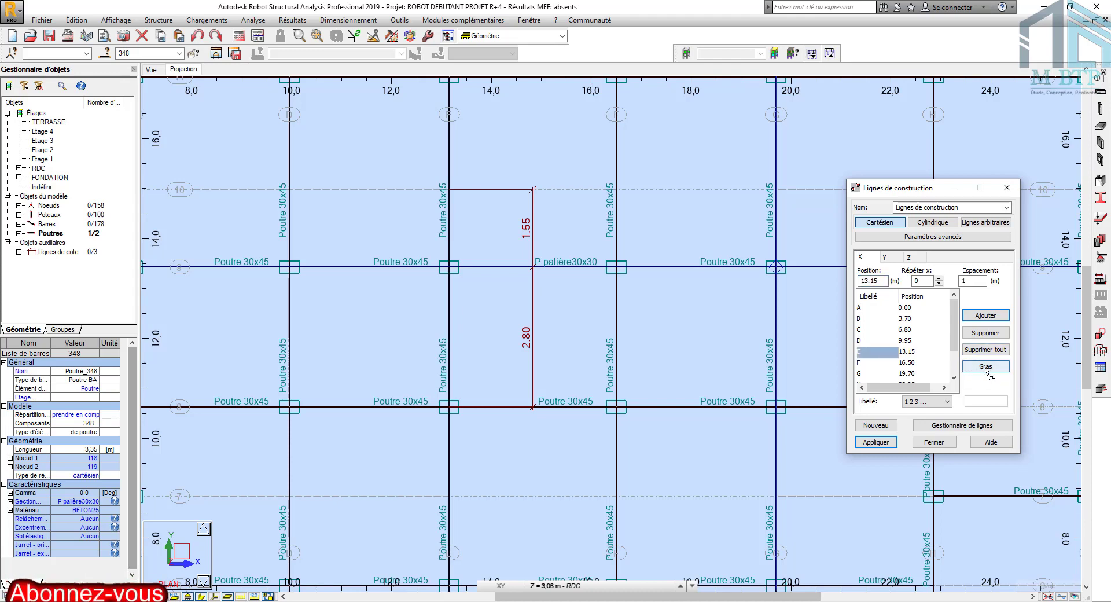
left_click(987, 367)
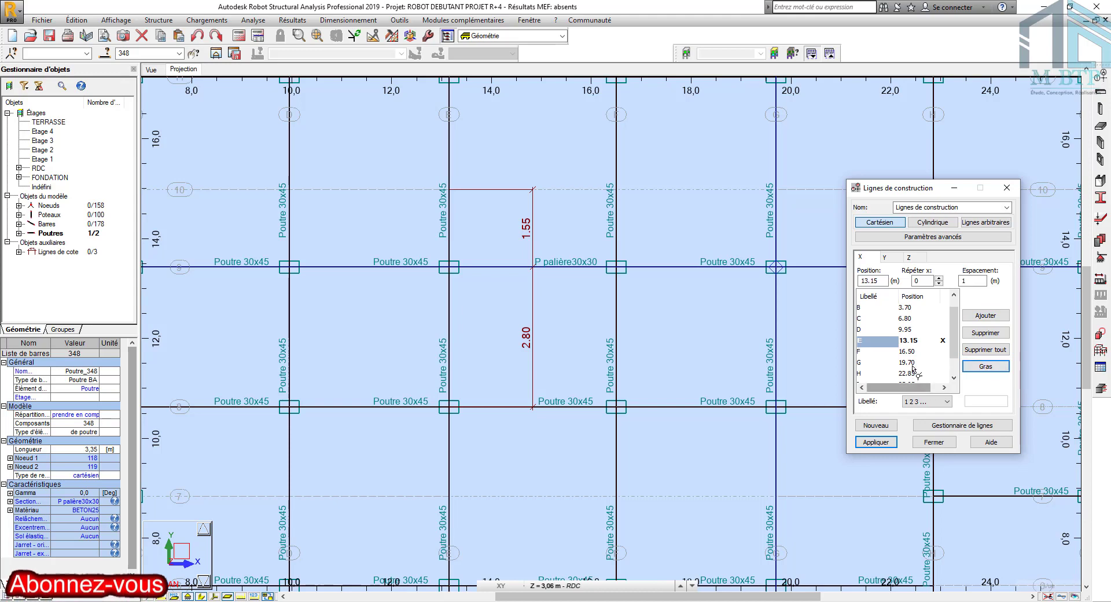
Step: Add one X construction line starting from axis E, with 1 repetition and a spacing of 1.55 m
scroll(870, 353, "down", 1)
left_click(924, 281)
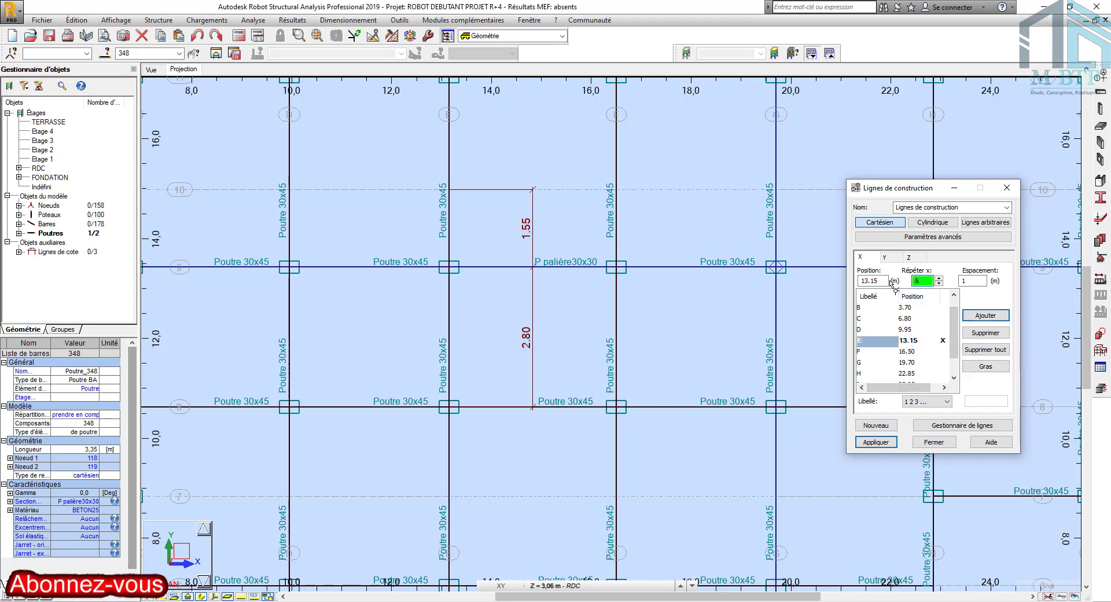
key("BackSpace")
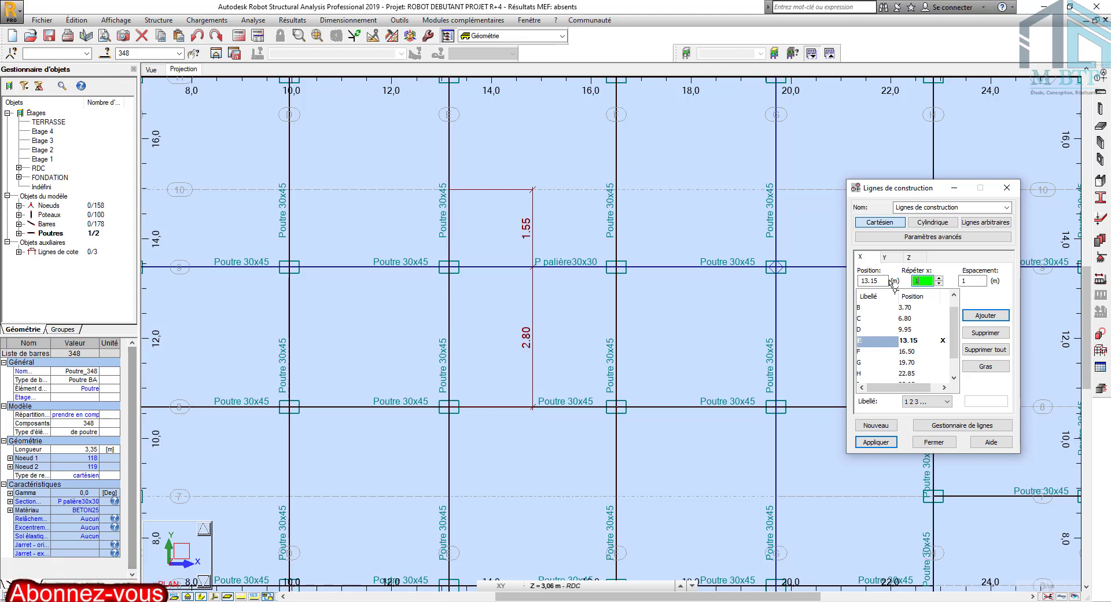
key("Tab")
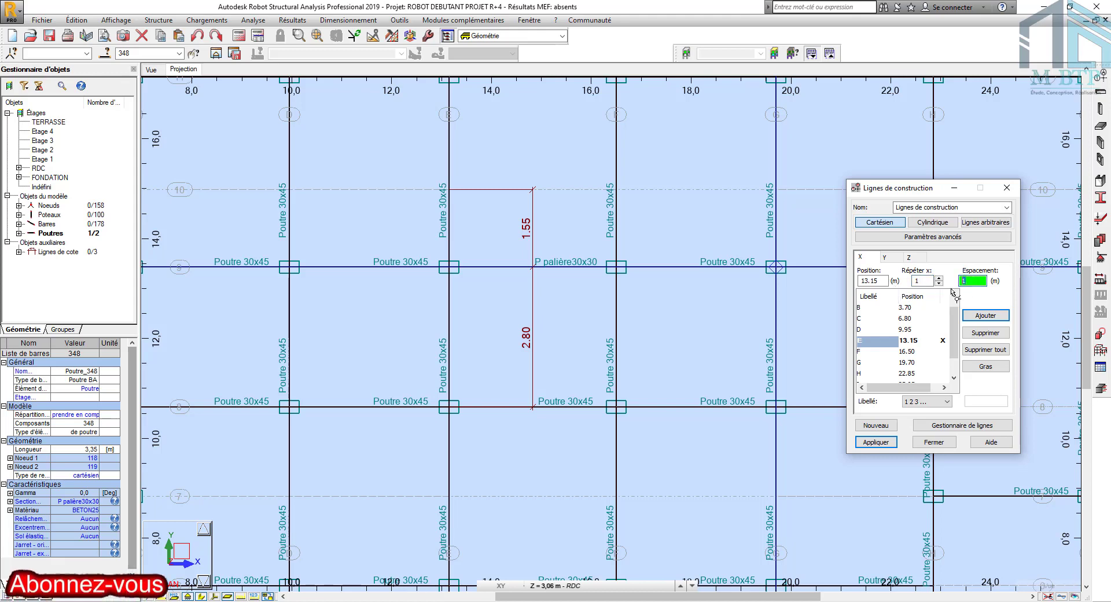
type("1.")
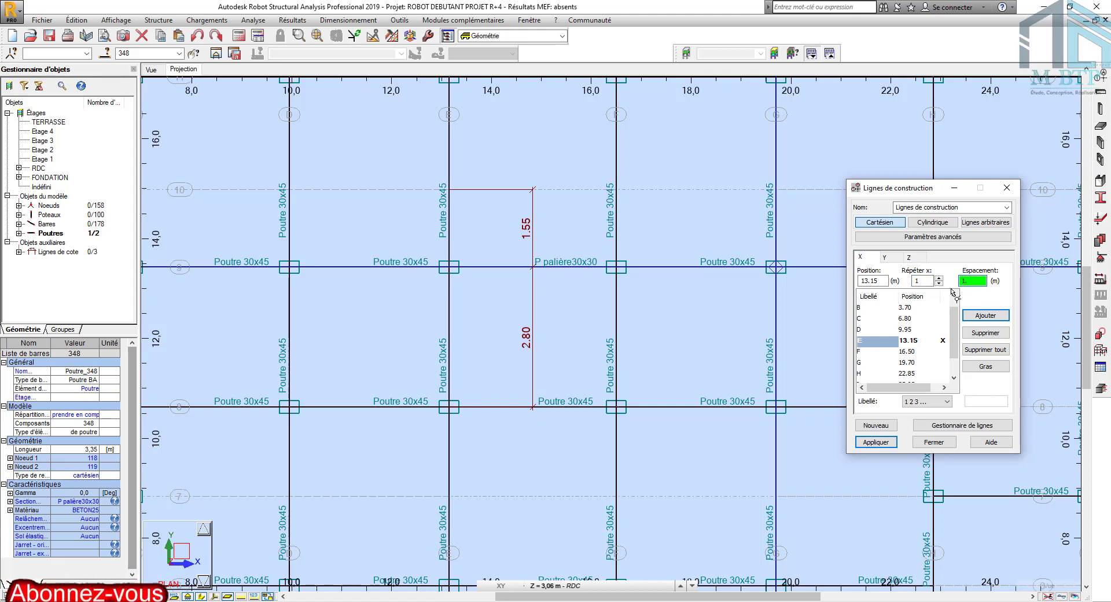
type("55")
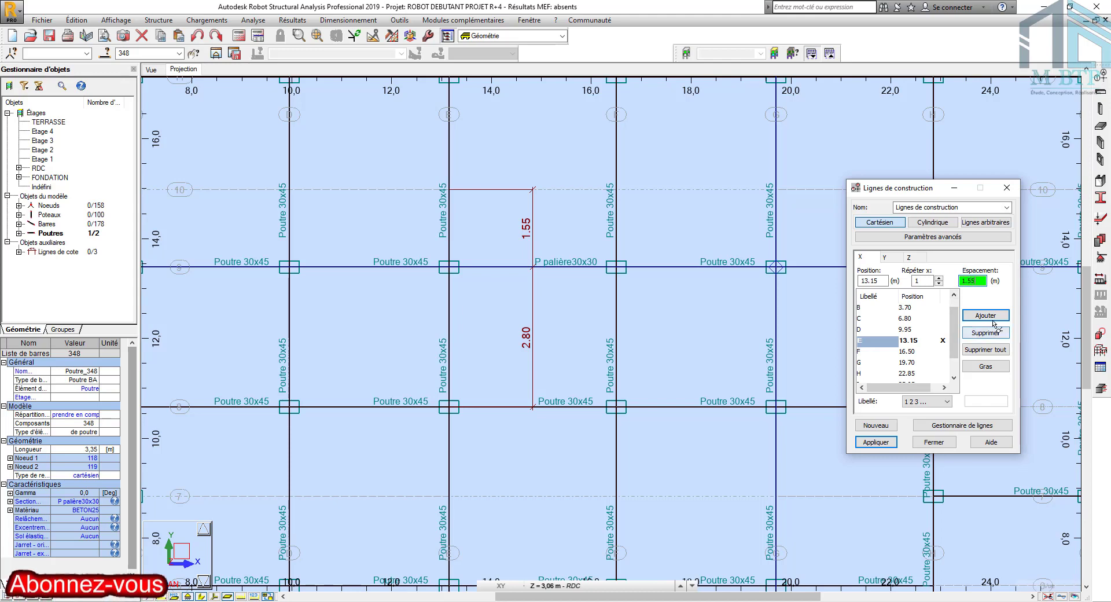
left_click(993, 317)
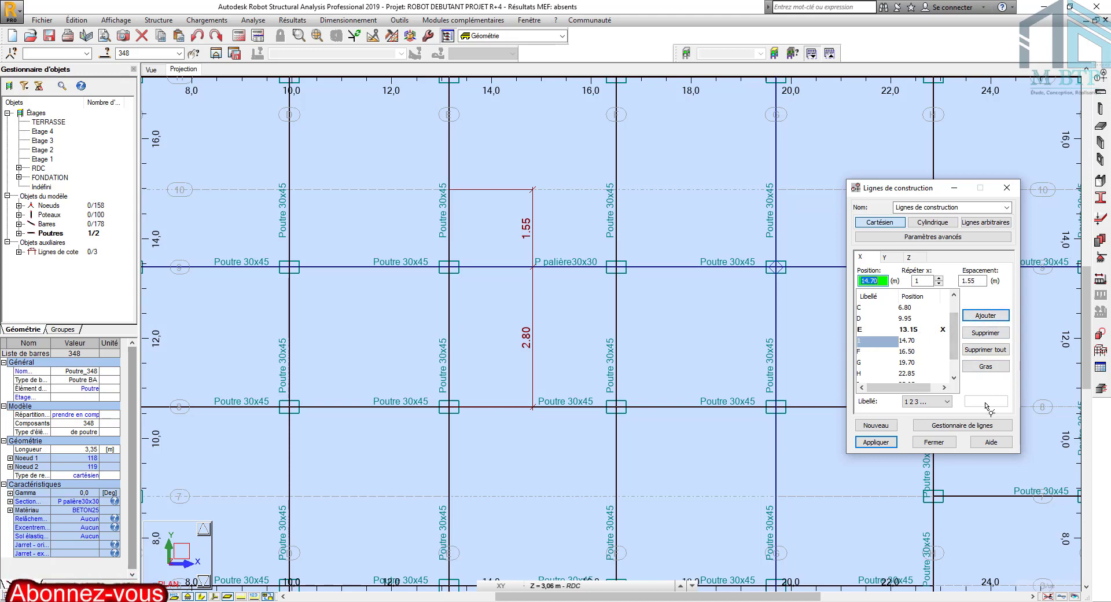
Step: Switch the construction line labelling to Définir with the custom label JR
left_click(948, 401)
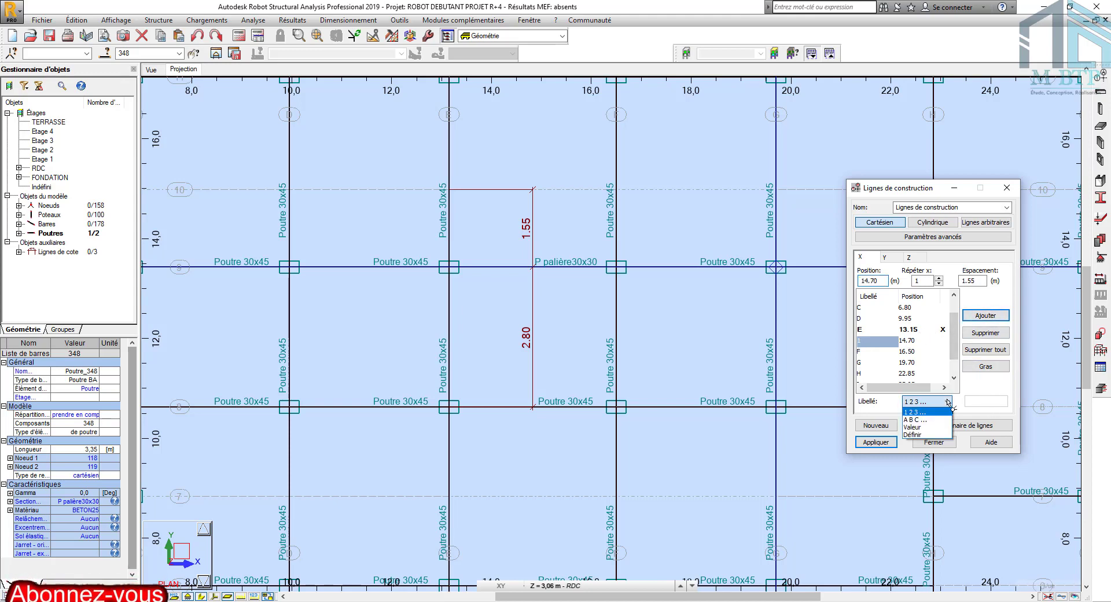
left_click(923, 435)
left_click(975, 406)
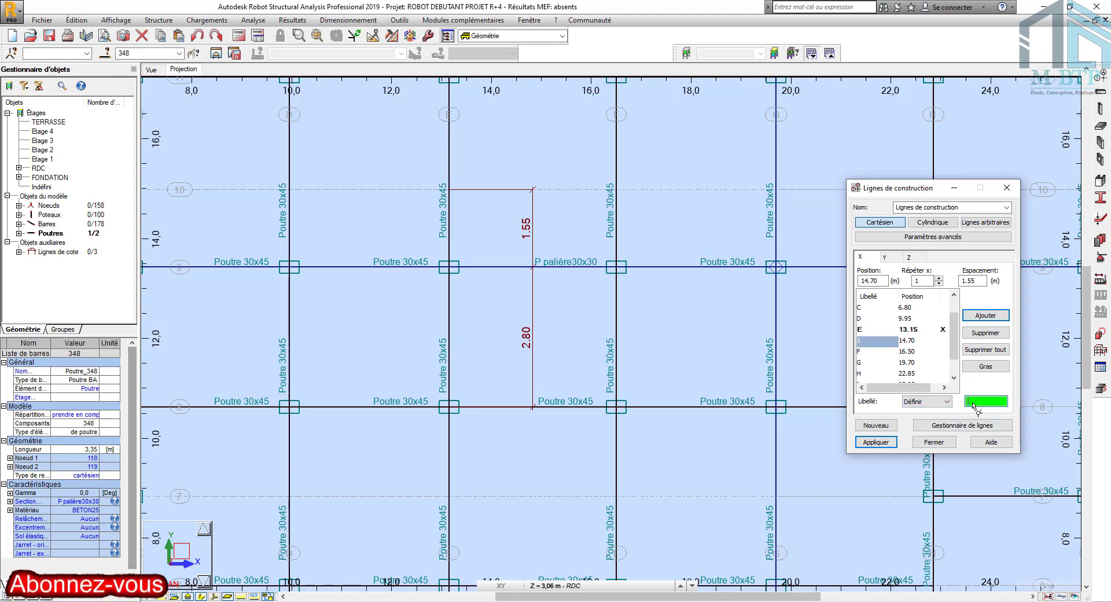
type("J")
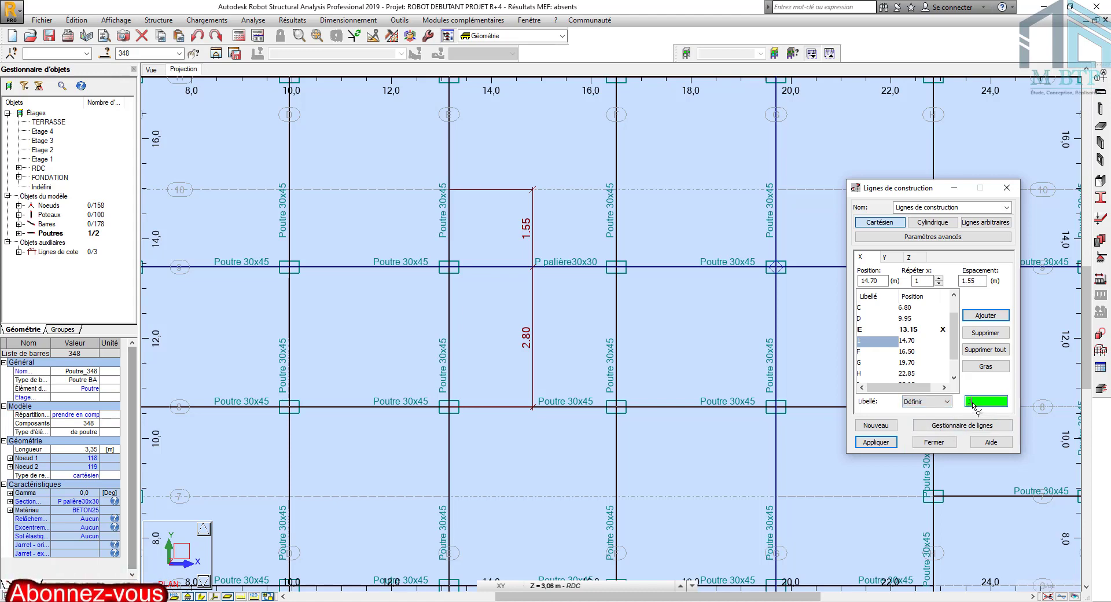
type("P")
Step: Make the construction line at 14.70 m bold, apply the grid, and check the line's position between axes E and F
left_click(911, 330)
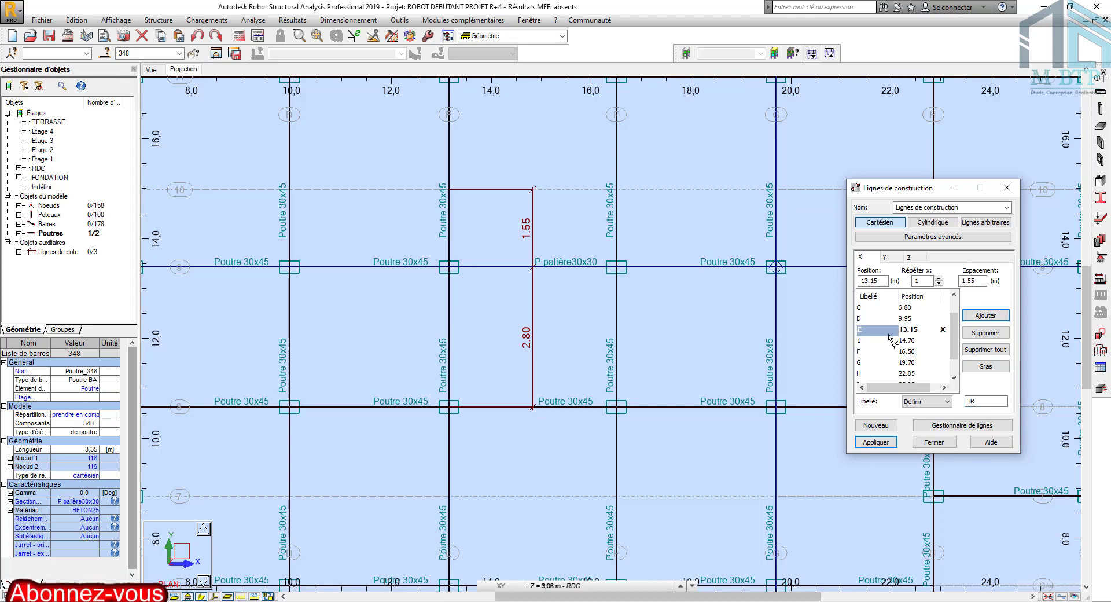
left_click(911, 342)
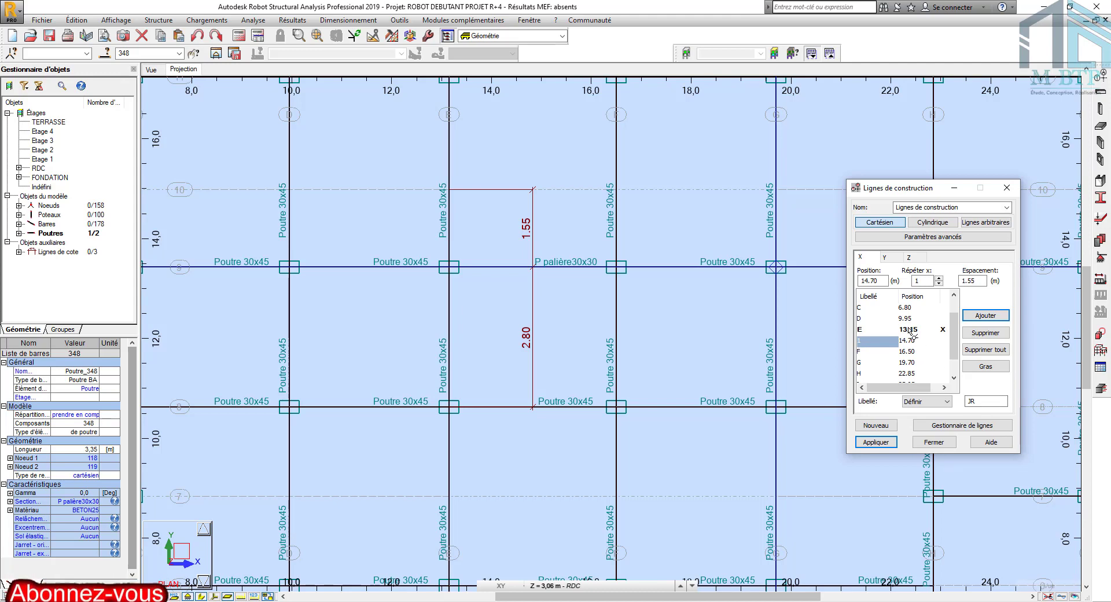
left_click(986, 368)
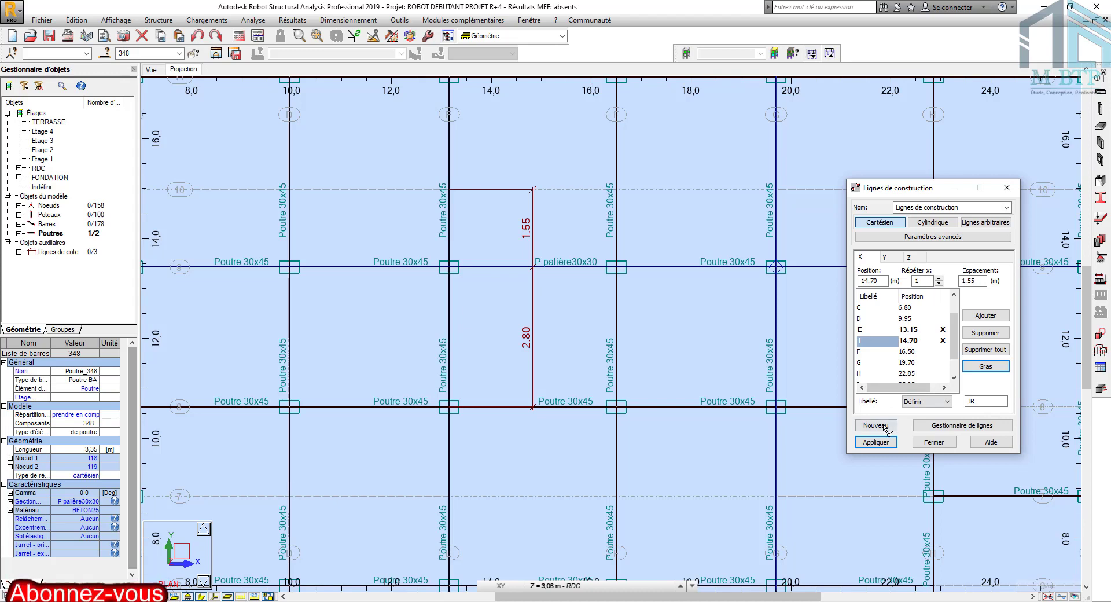
left_click(875, 441)
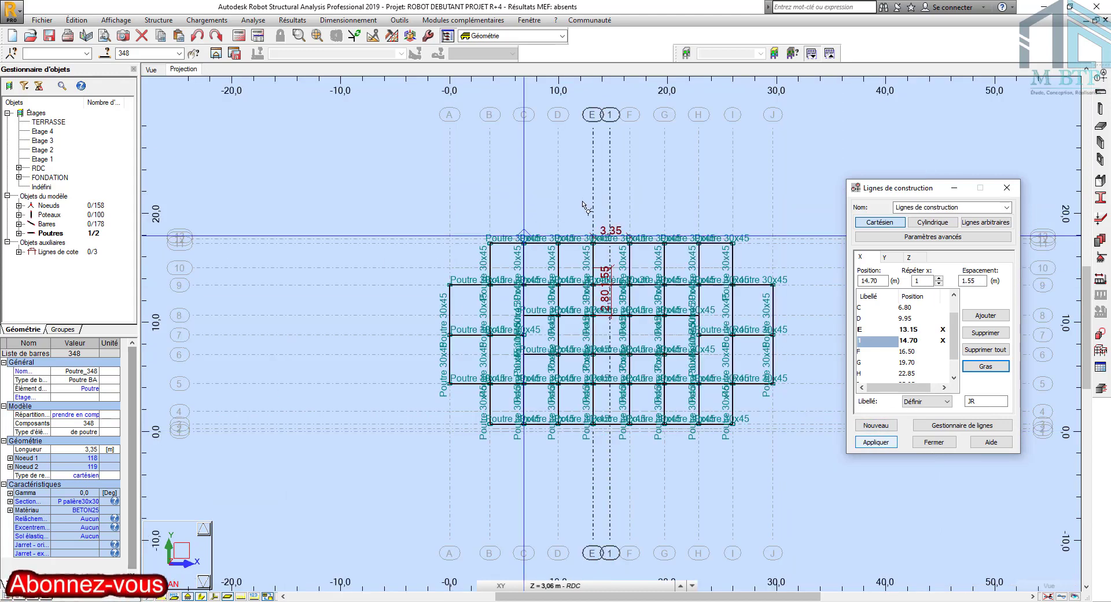
scroll(583, 203, "up", 10)
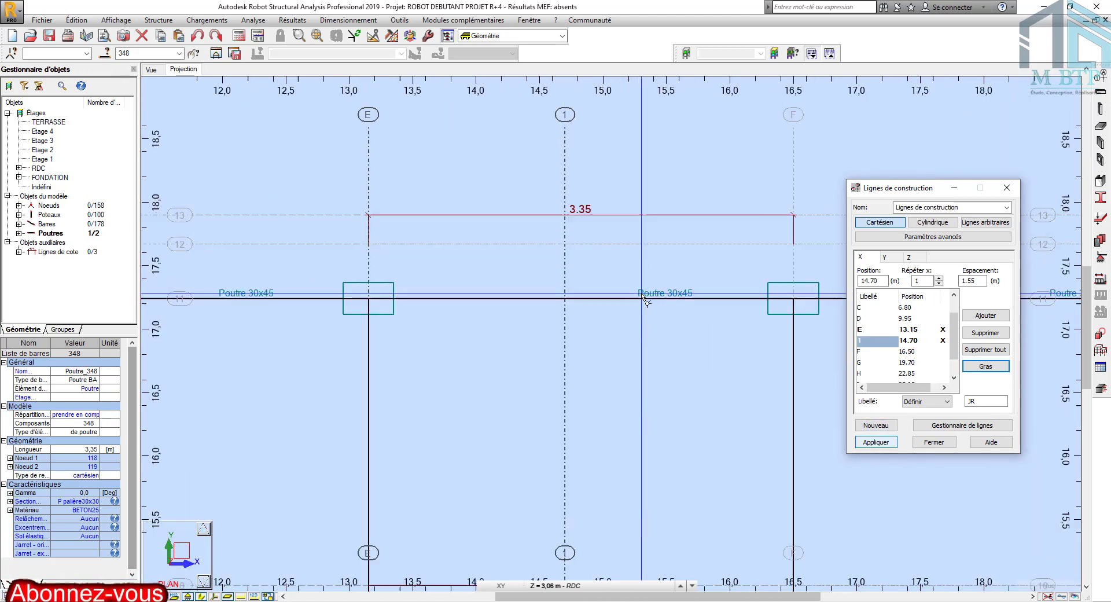
scroll(646, 301, "down", 3)
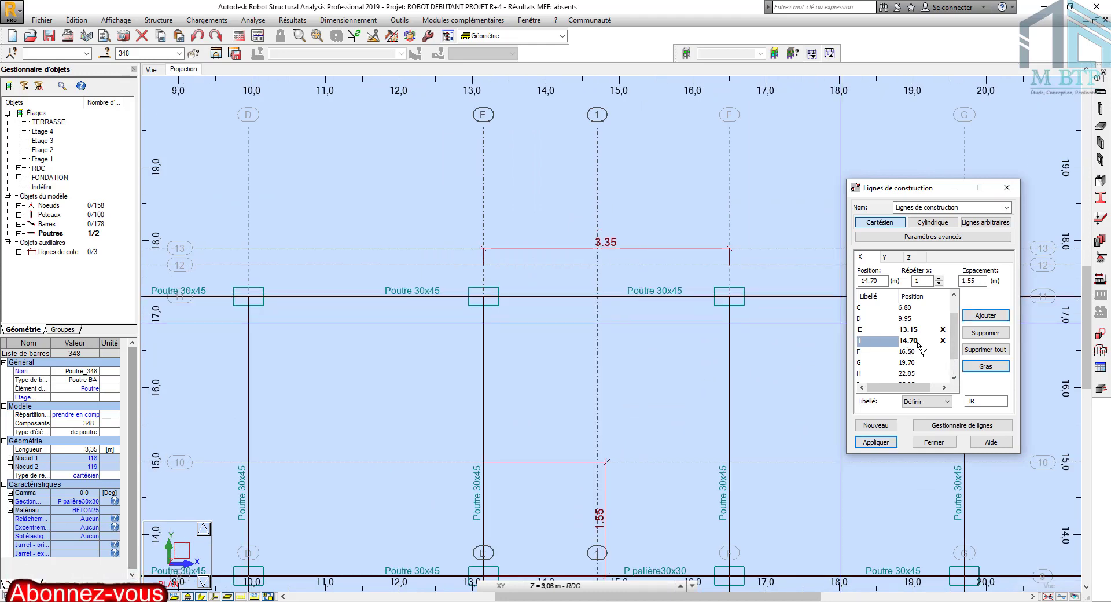
Step: Replace the construction line at 14.70 m with a bold one labelled JR, added 1.55 m from axis E
left_click(911, 362)
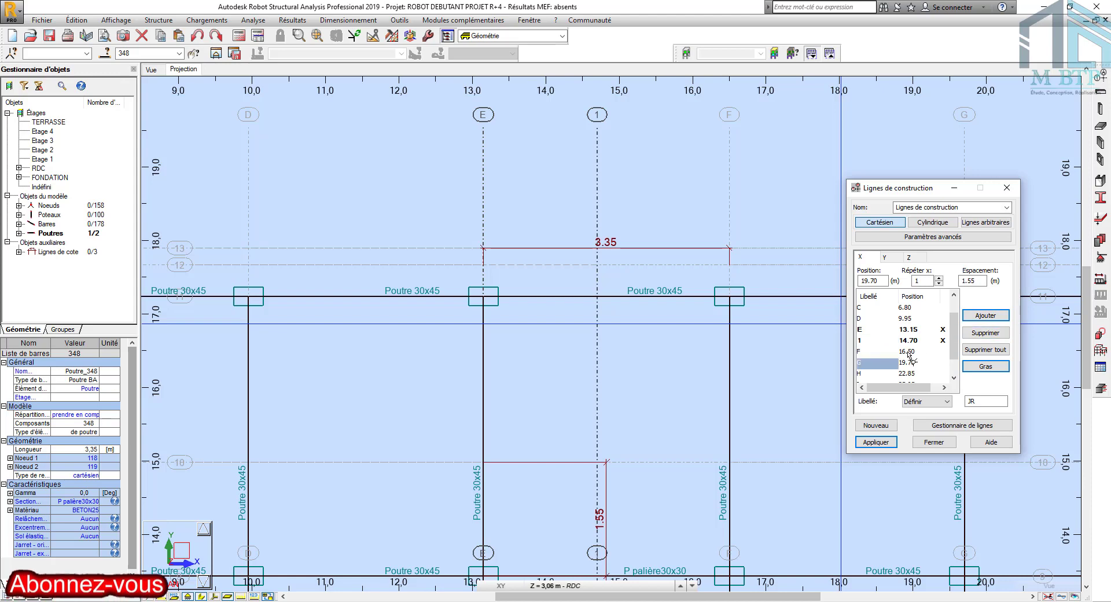
left_click(903, 340)
left_click(986, 333)
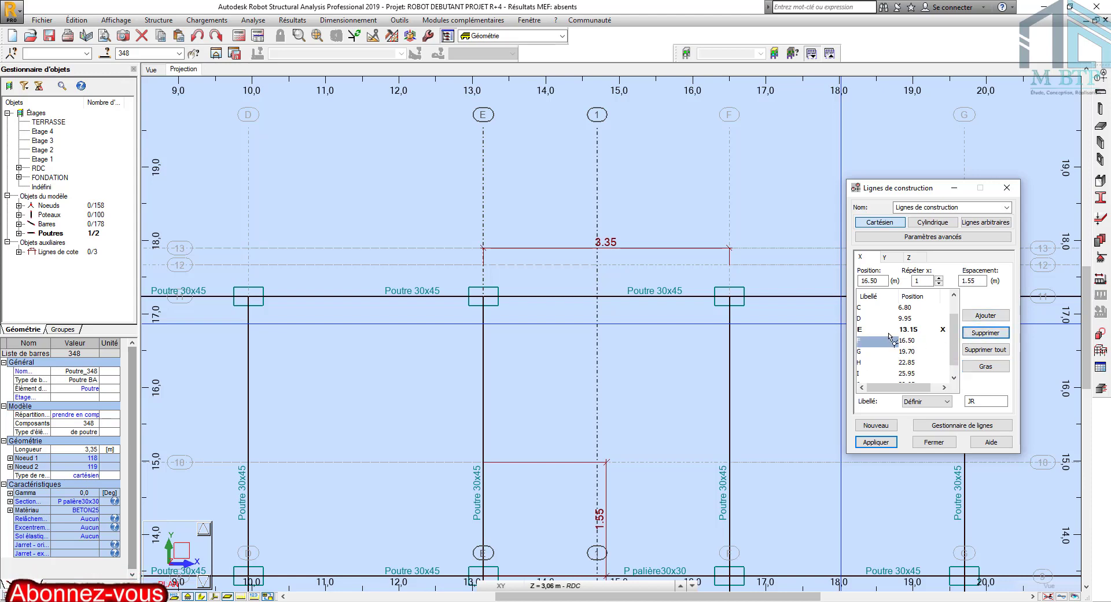
left_click(907, 330)
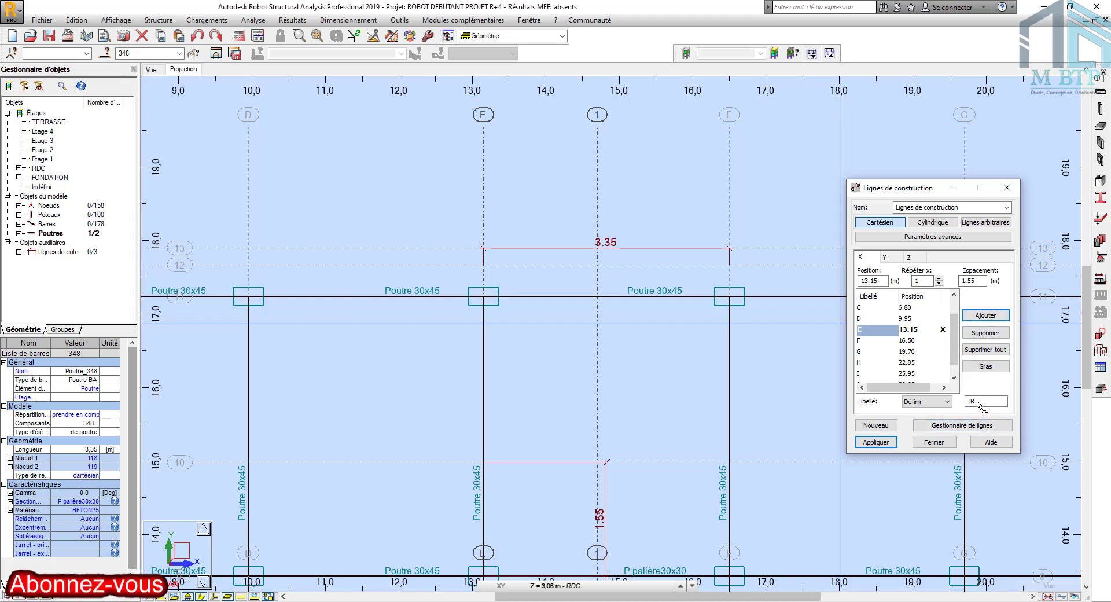
left_click(986, 316)
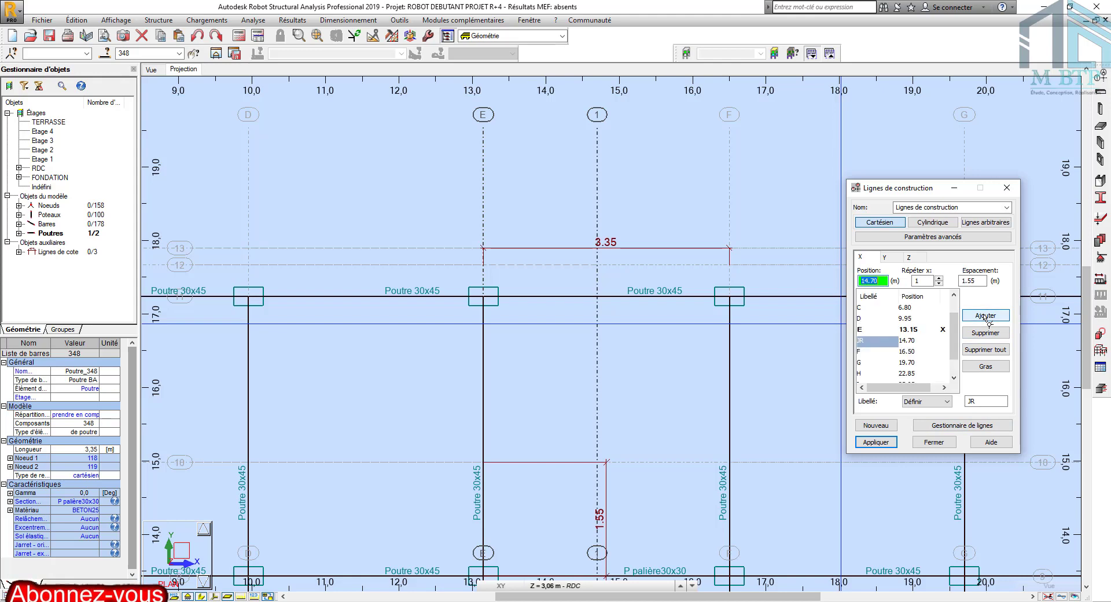
left_click(987, 367)
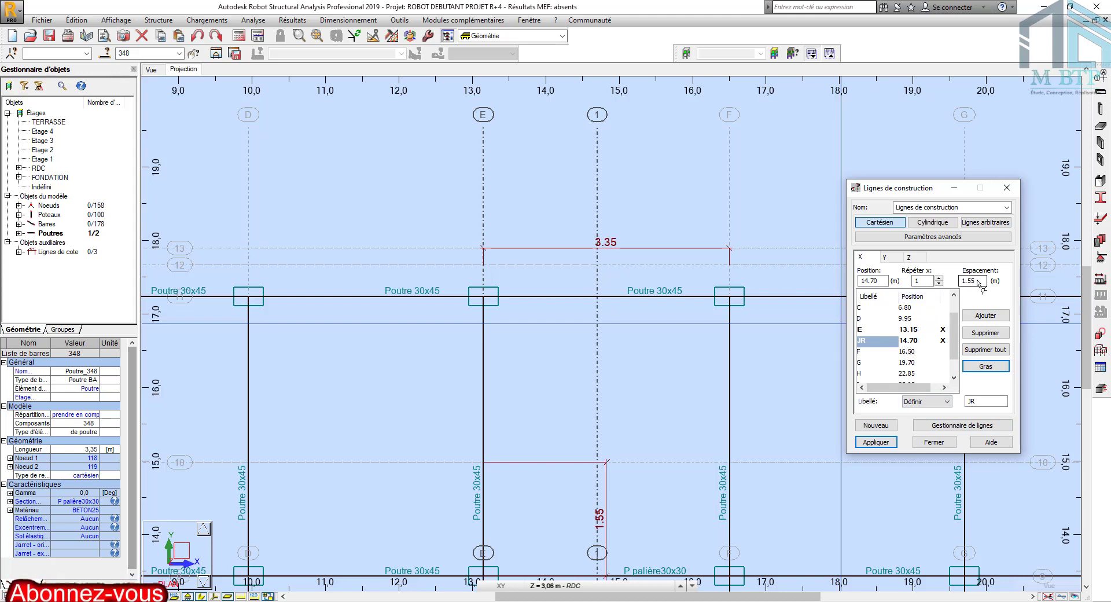
Step: Add another X construction line 0.15 m beyond line JR and make it bold
left_click_drag(979, 283, 958, 283)
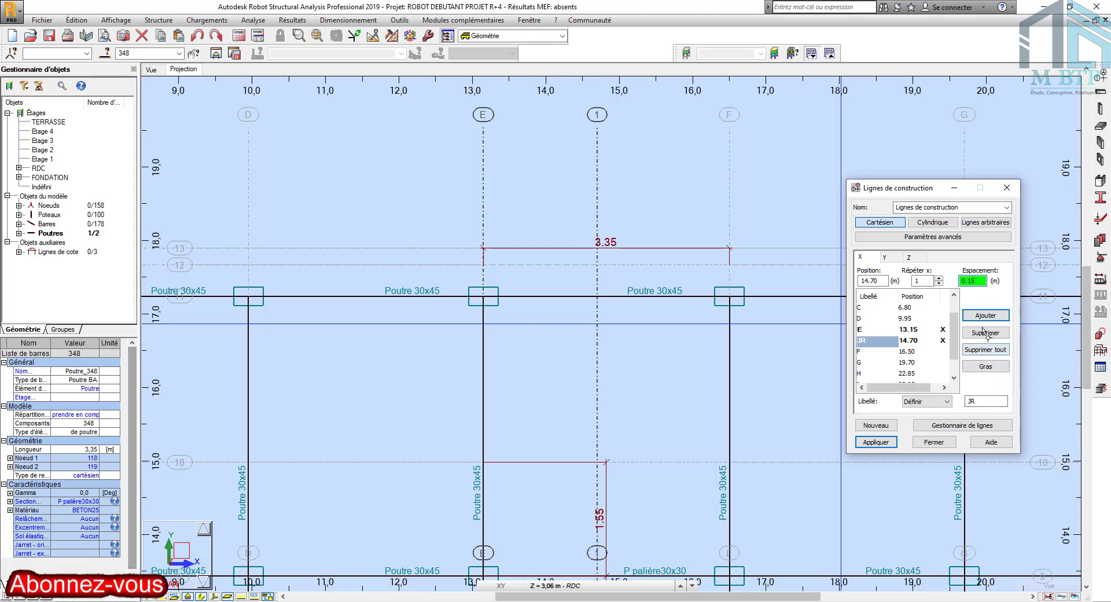
left_click(987, 315)
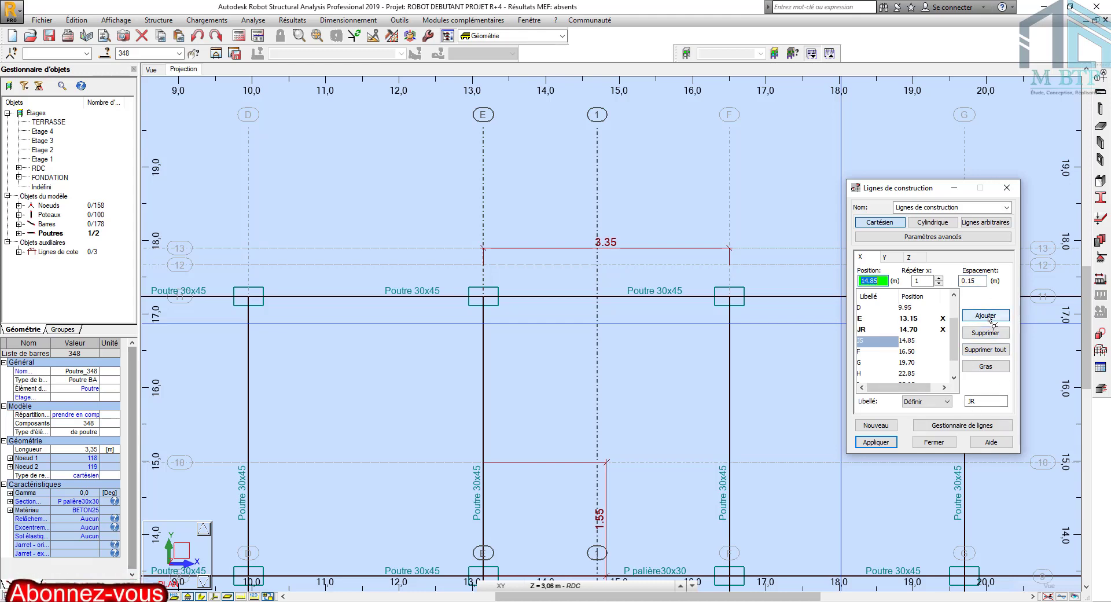
left_click(986, 366)
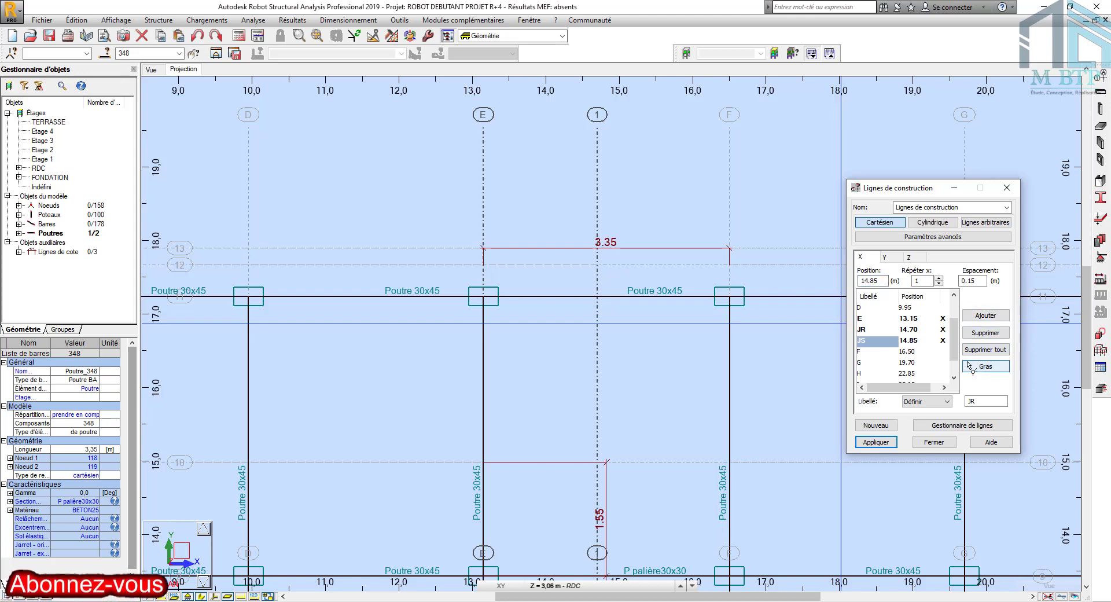
Step: Make construction line F bold, relabel the line at 14.85 m as JR for that line only, and apply the grid
left_click(907, 354)
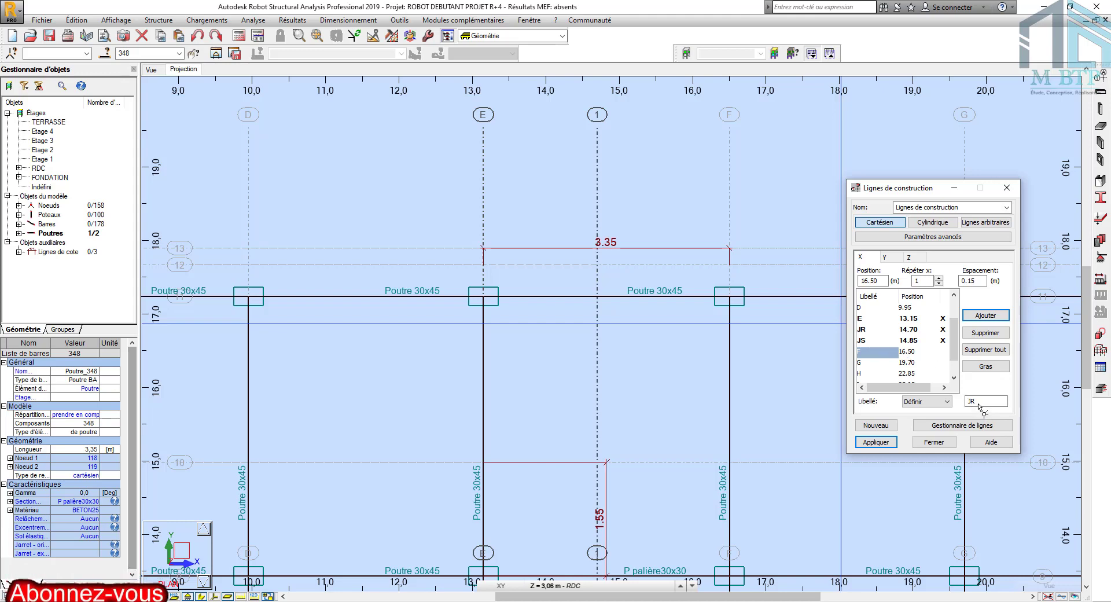
left_click(991, 368)
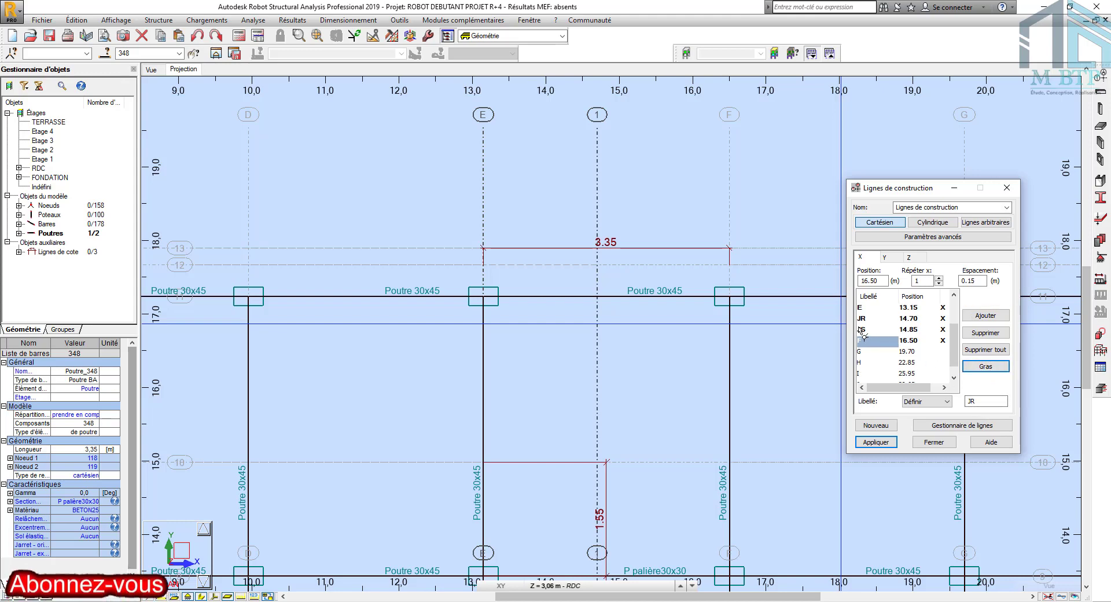
left_click(867, 328)
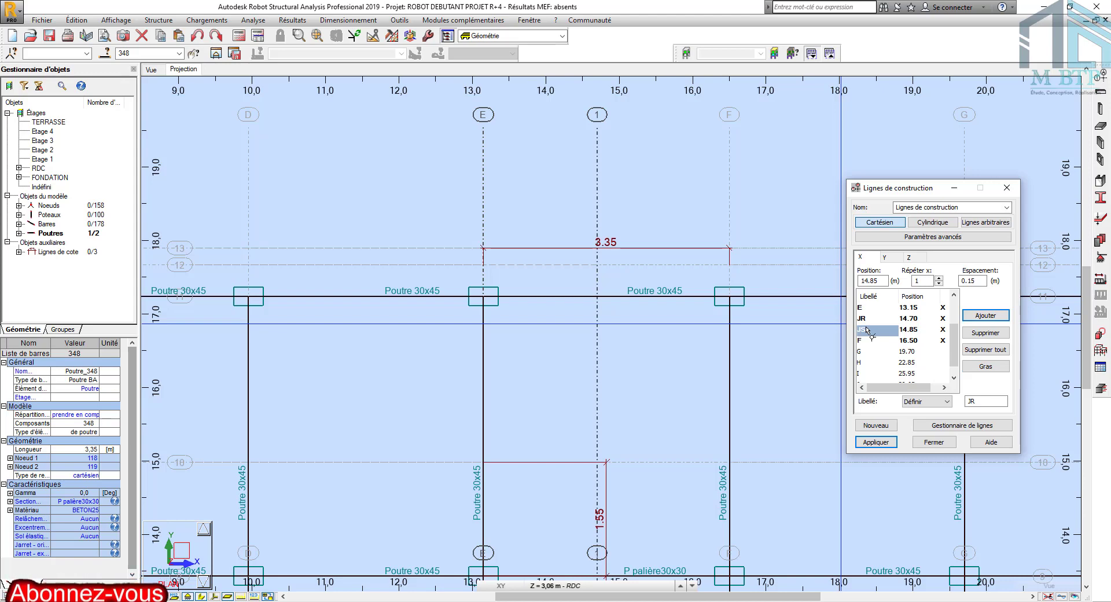
left_click(866, 330)
left_click(865, 333)
type("R")
key("Return")
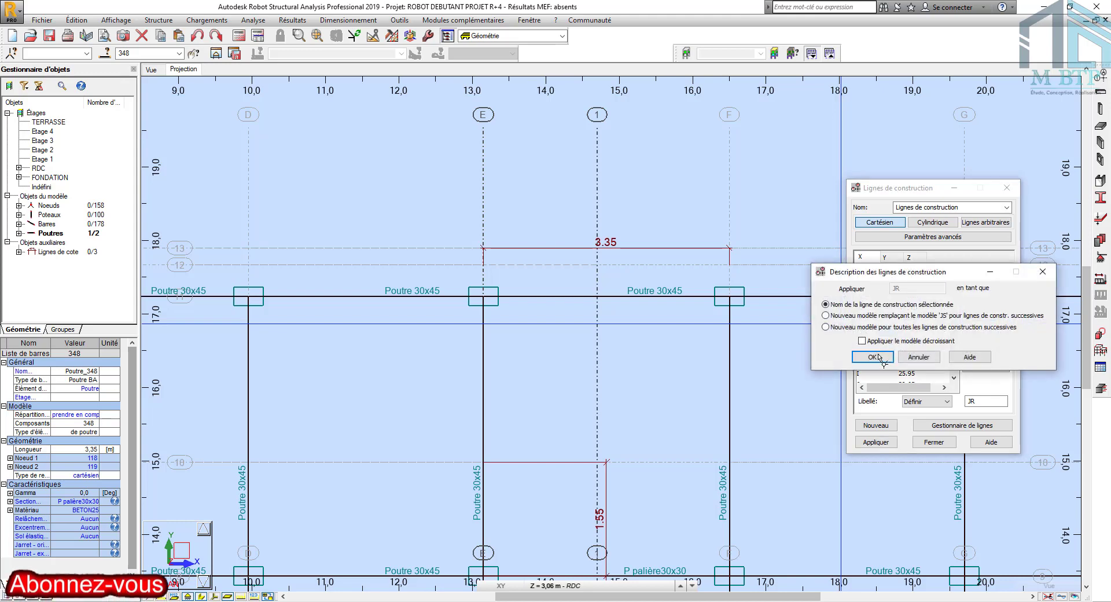
left_click(874, 357)
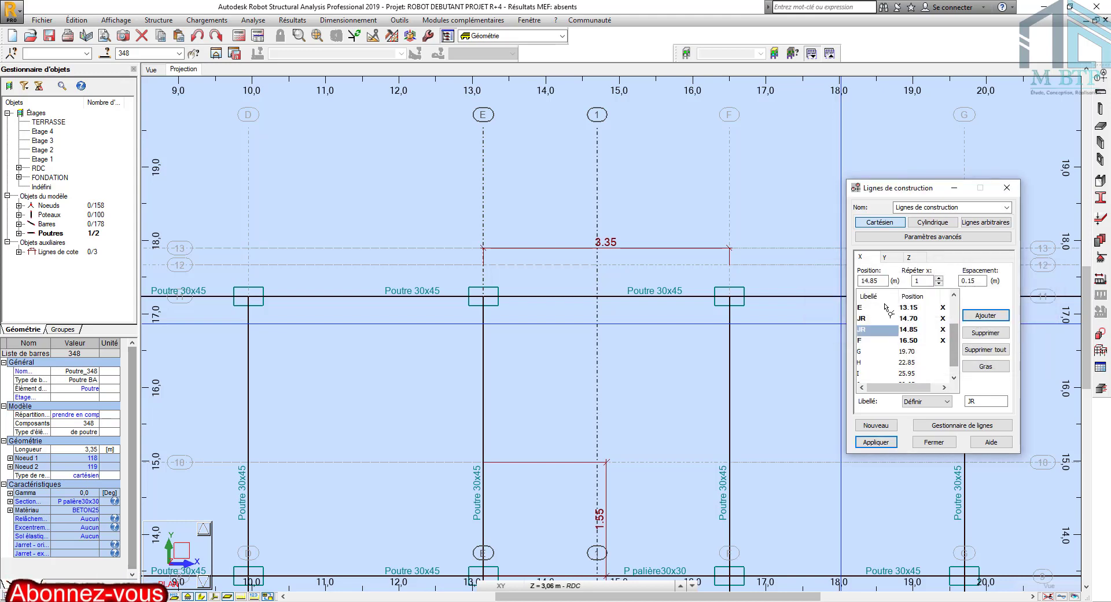
left_click(876, 442)
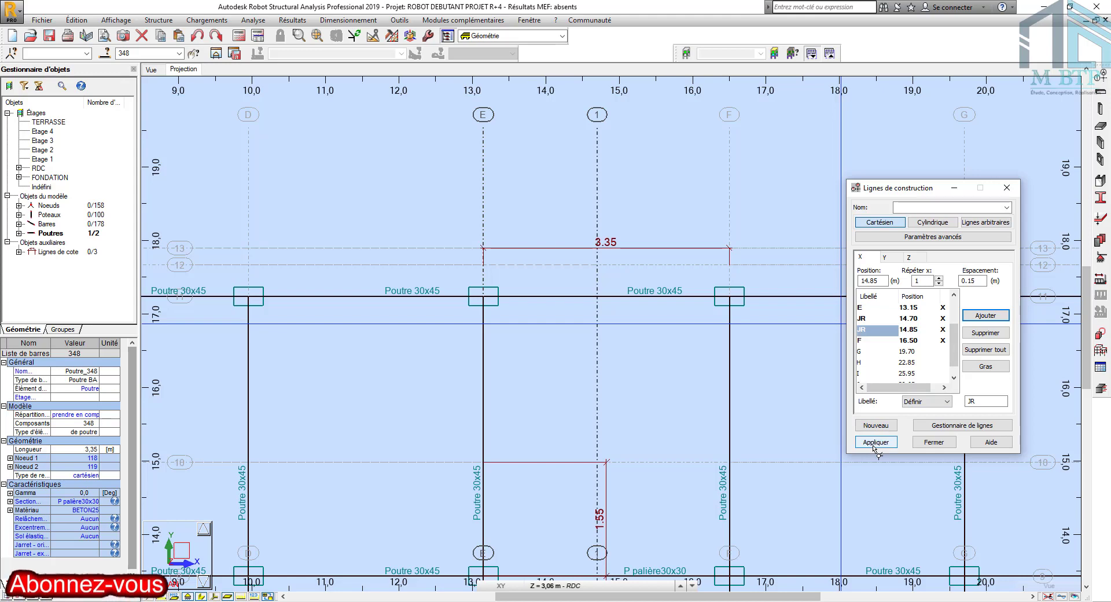
Step: Examine the two JR construction lines between axes E and F in the RDC plan
scroll(599, 207, "up", 10)
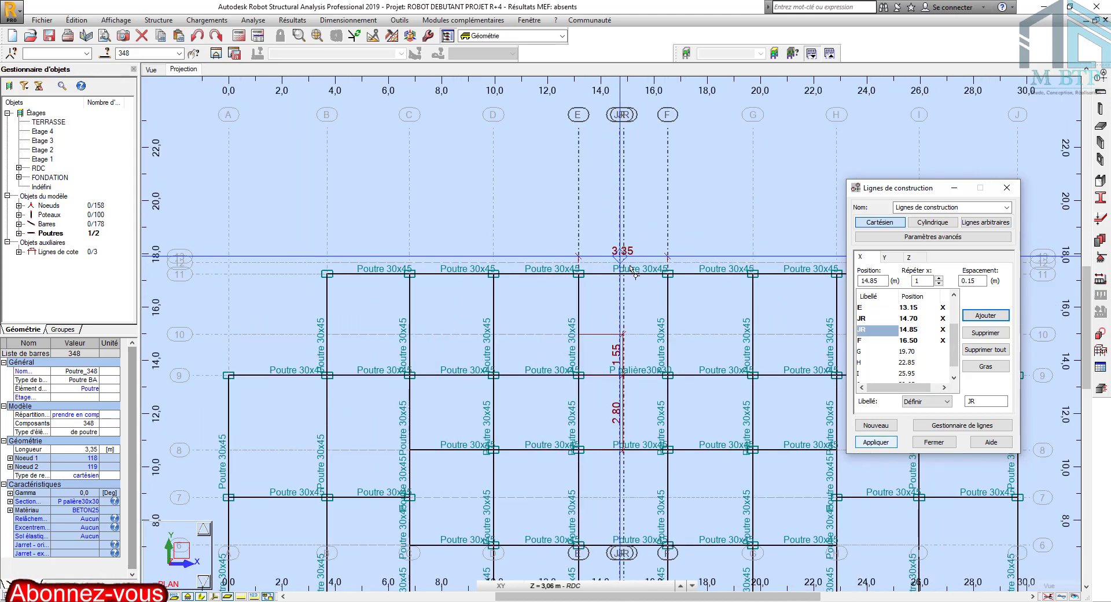
scroll(648, 265, "up", 5)
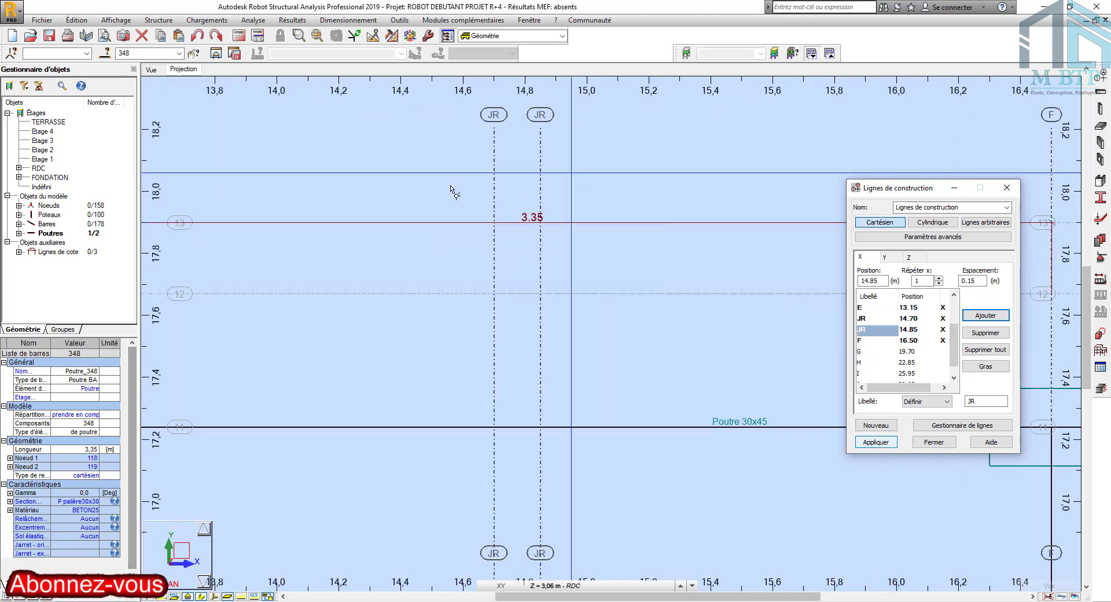
scroll(571, 260, "down", 5)
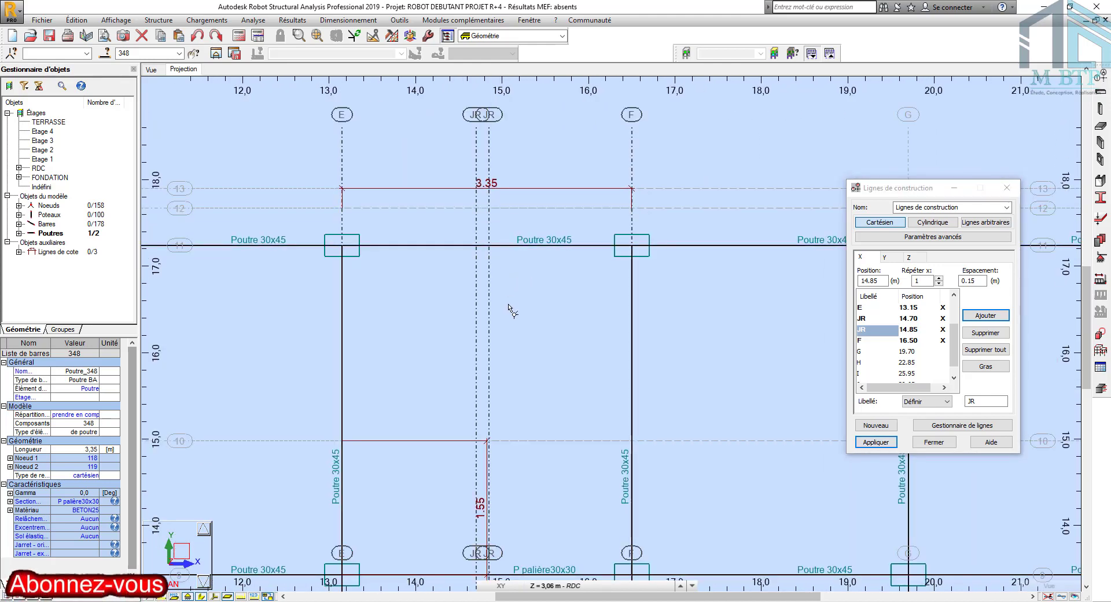
scroll(509, 309, "down", 3)
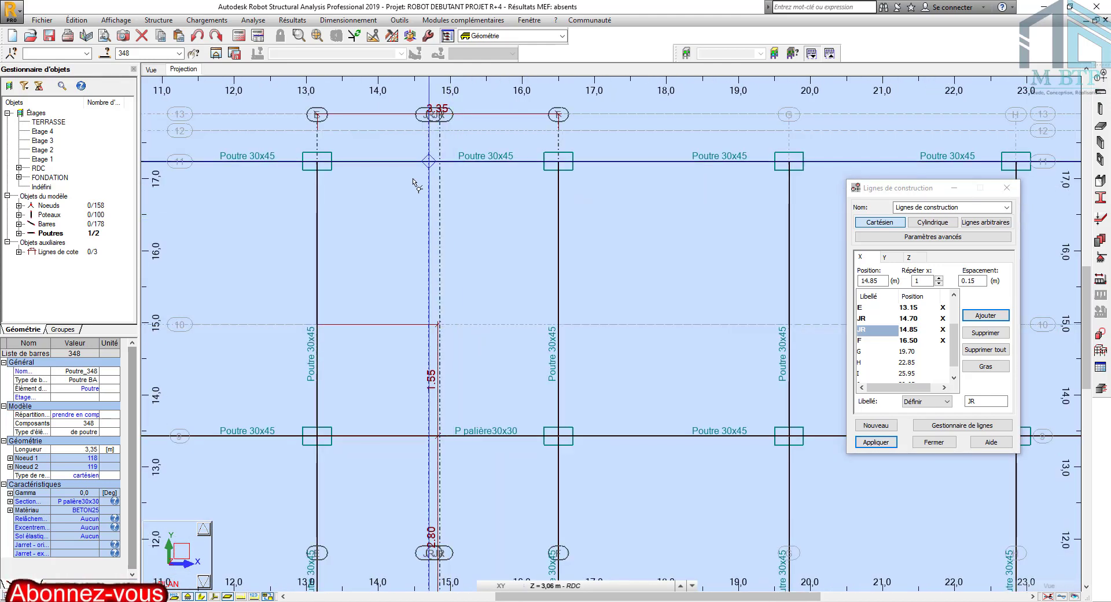
scroll(441, 164, "up", 5)
middle_click_drag(453, 167, 489, 298)
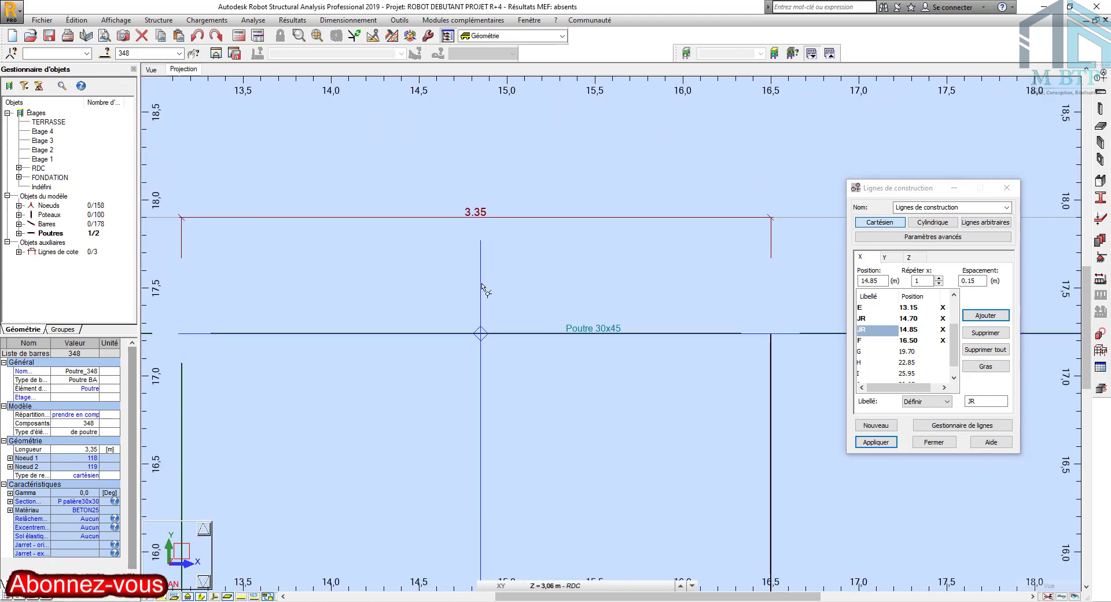
scroll(540, 231, "down", 5)
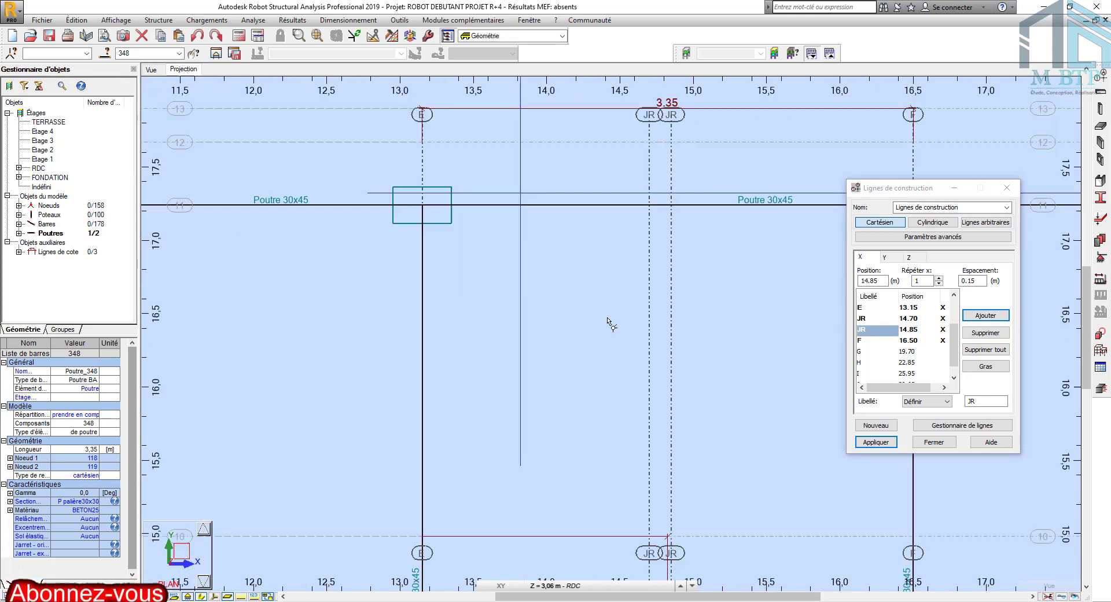
left_click(1007, 188)
scroll(640, 365, "up", 3)
middle_click_drag(595, 249, 600, 209)
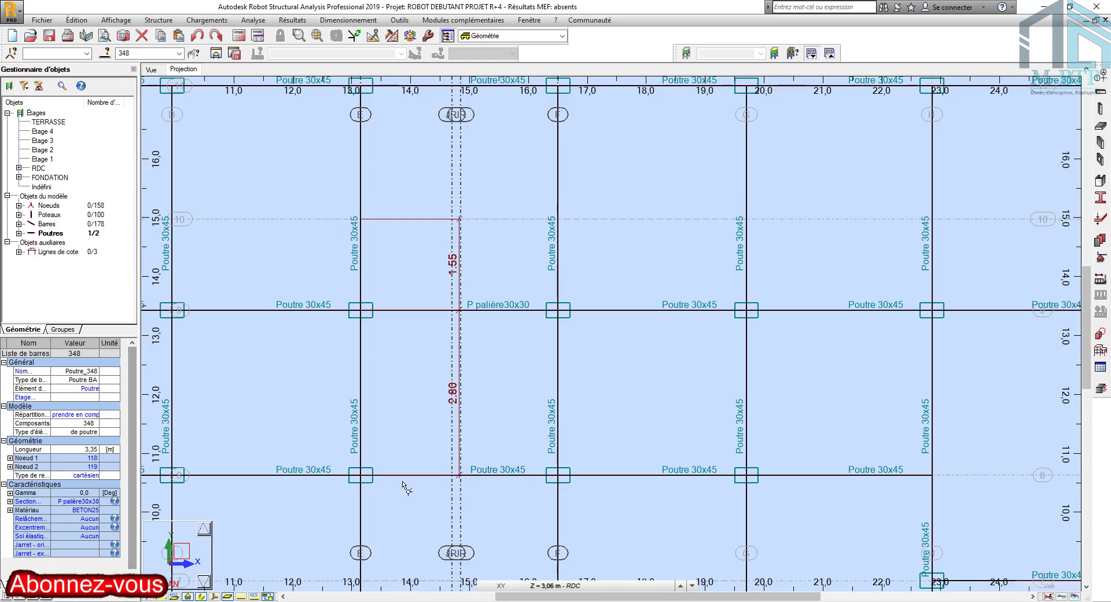
Step: Exclude the storey levels (Étages) from the Z construction lines
left_click(1100, 77)
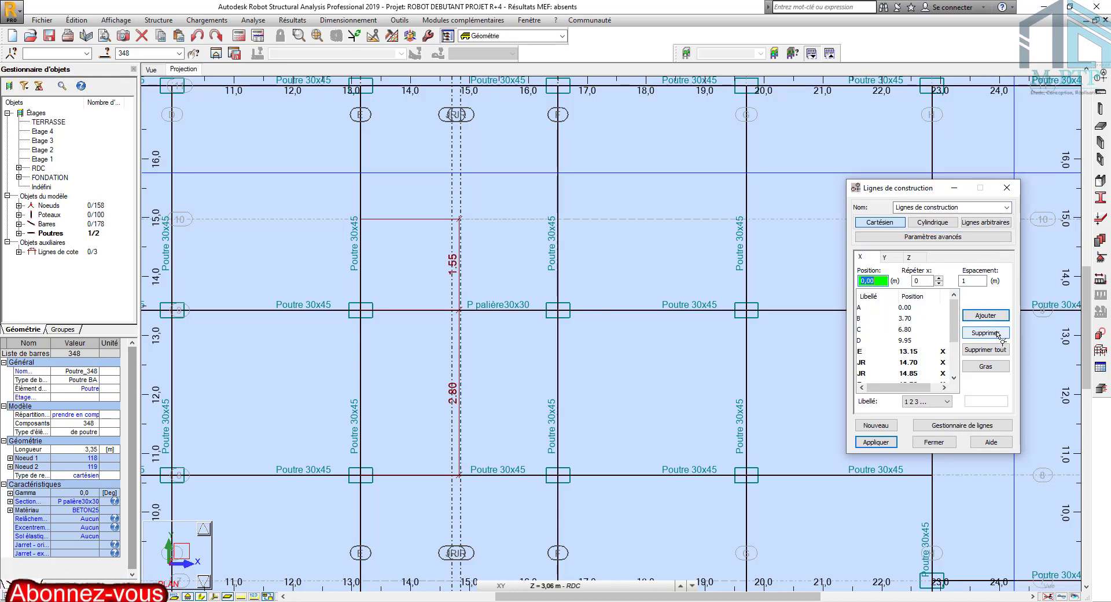
left_click(909, 257)
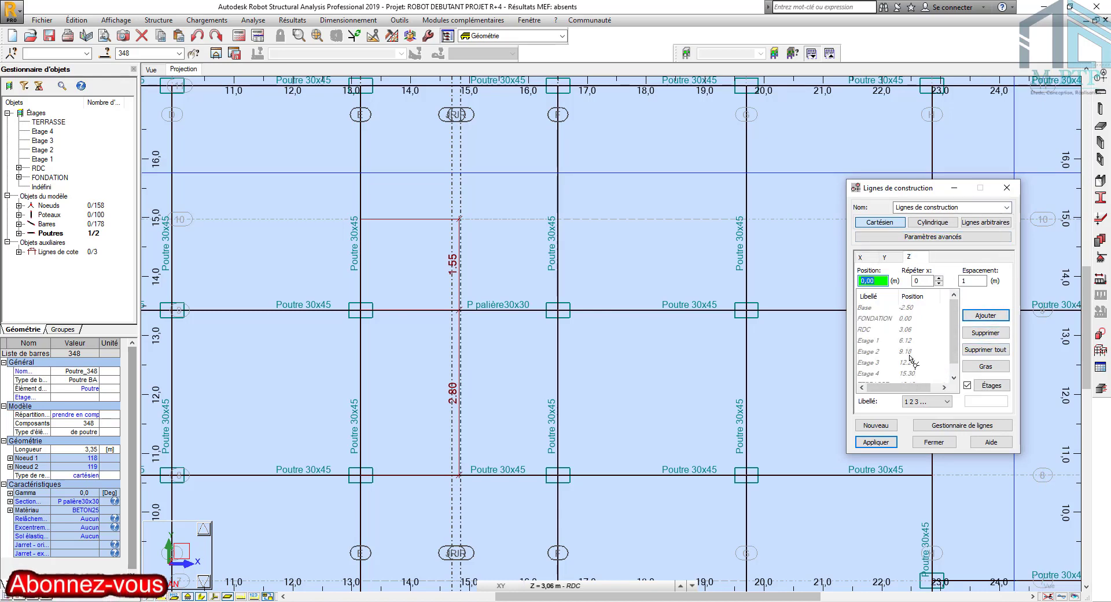
left_click(967, 385)
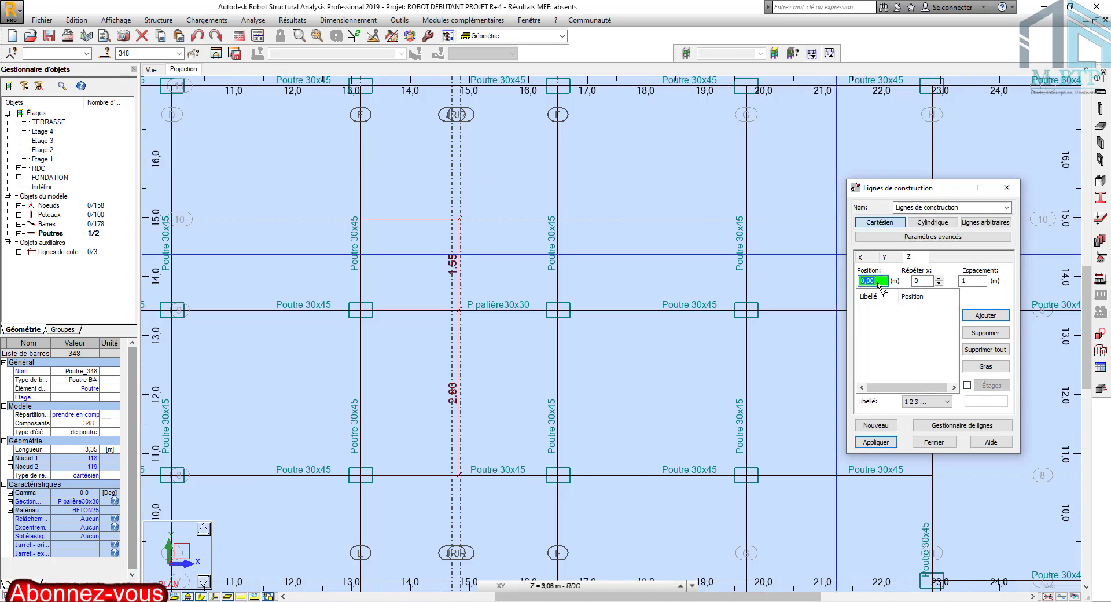
Step: Add Z construction lines with the custom label Esc from 0.00 m, repeated once at 1.53 m spacing, and apply them
left_click(915, 281)
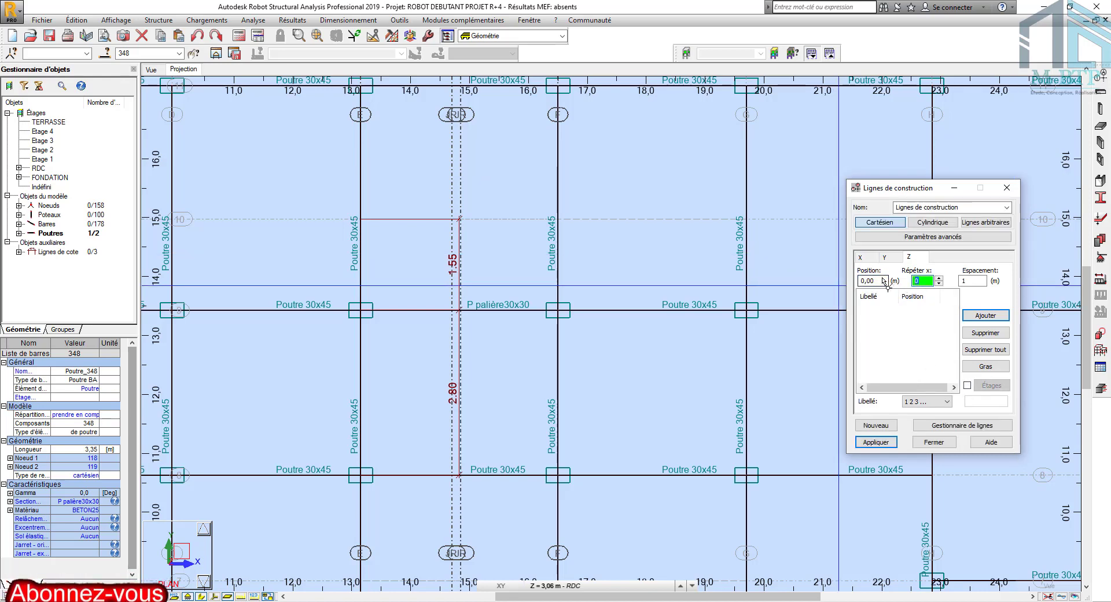
type("1")
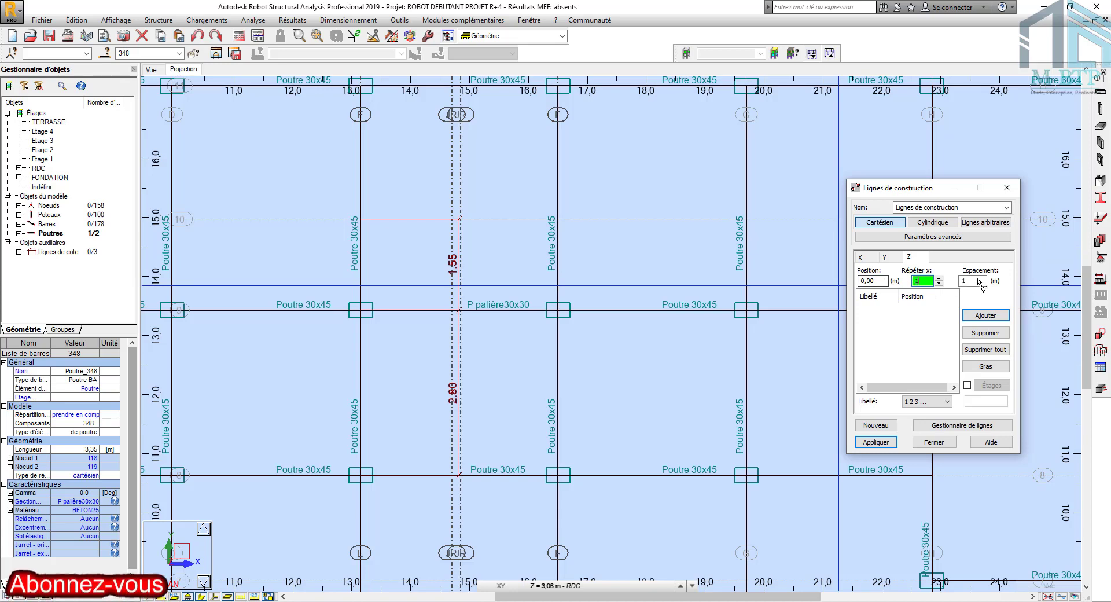
key("Tab")
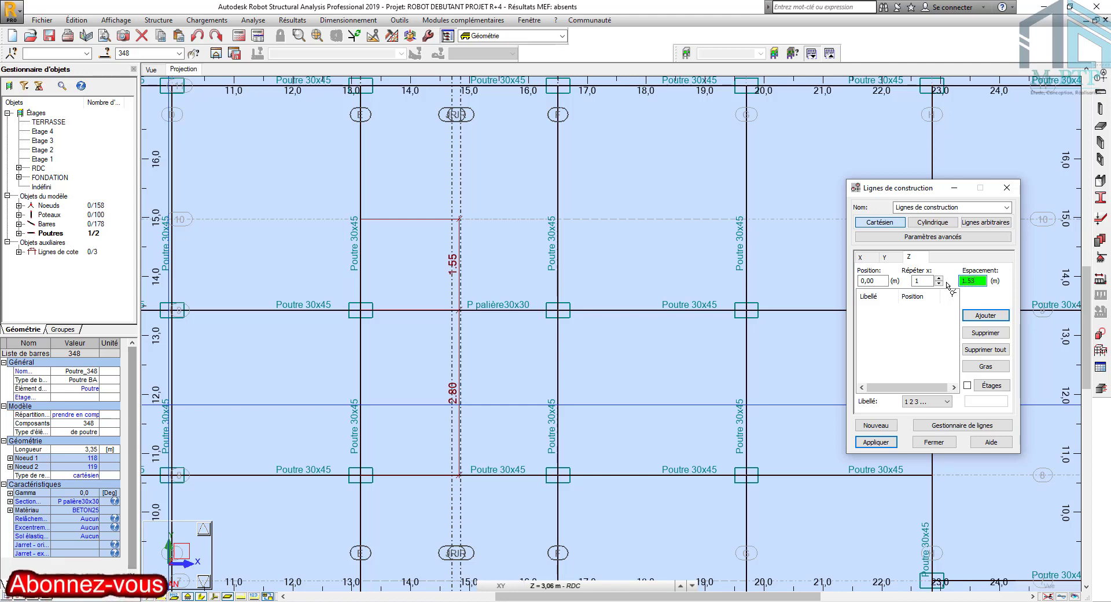
left_click(927, 401)
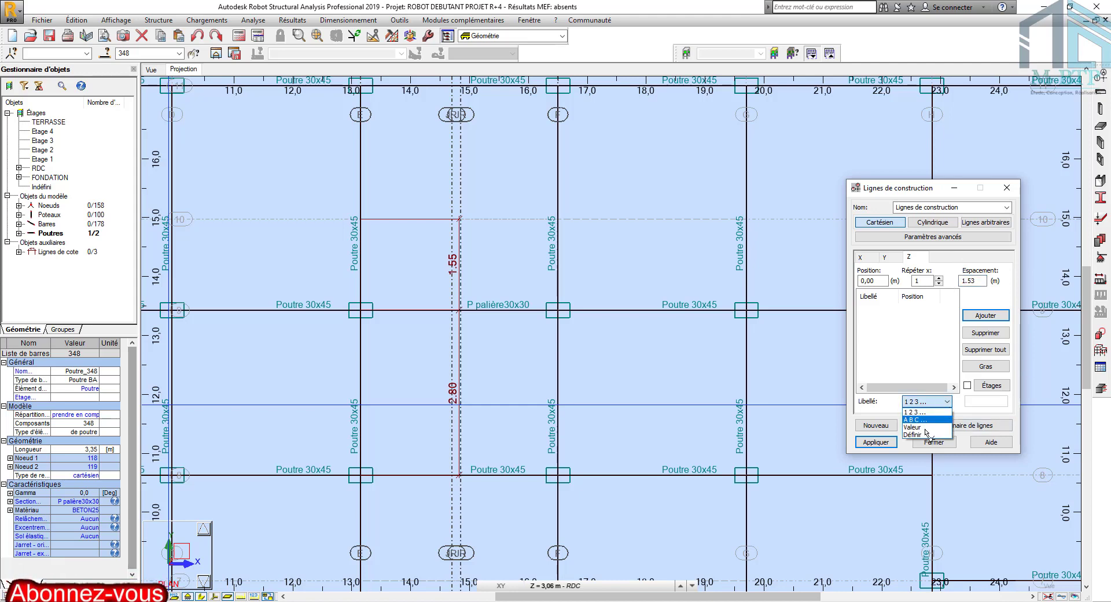
left_click(927, 434)
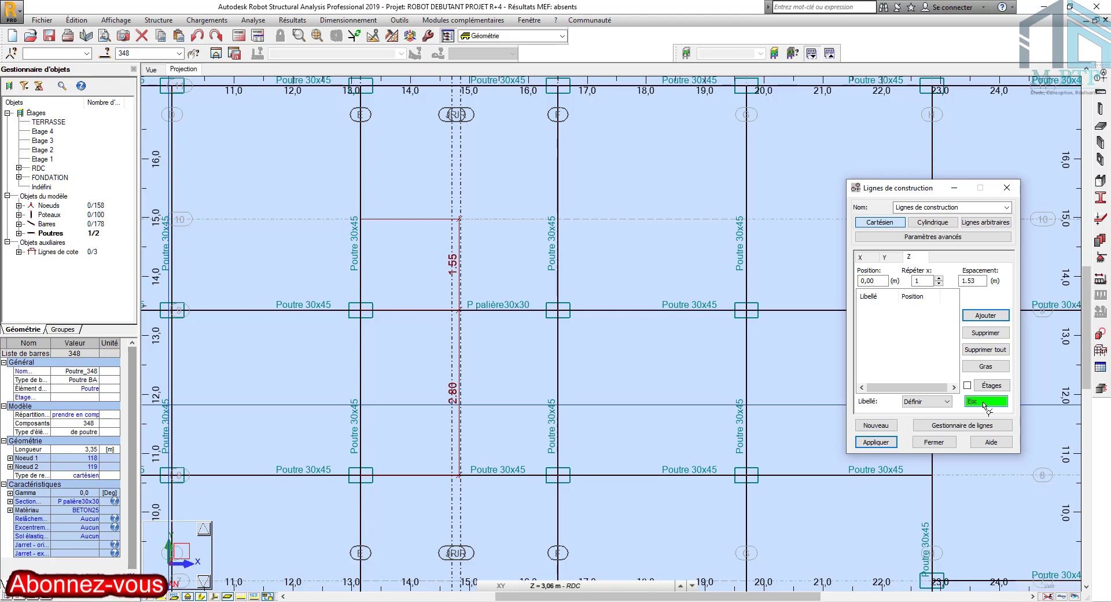
left_click(986, 316)
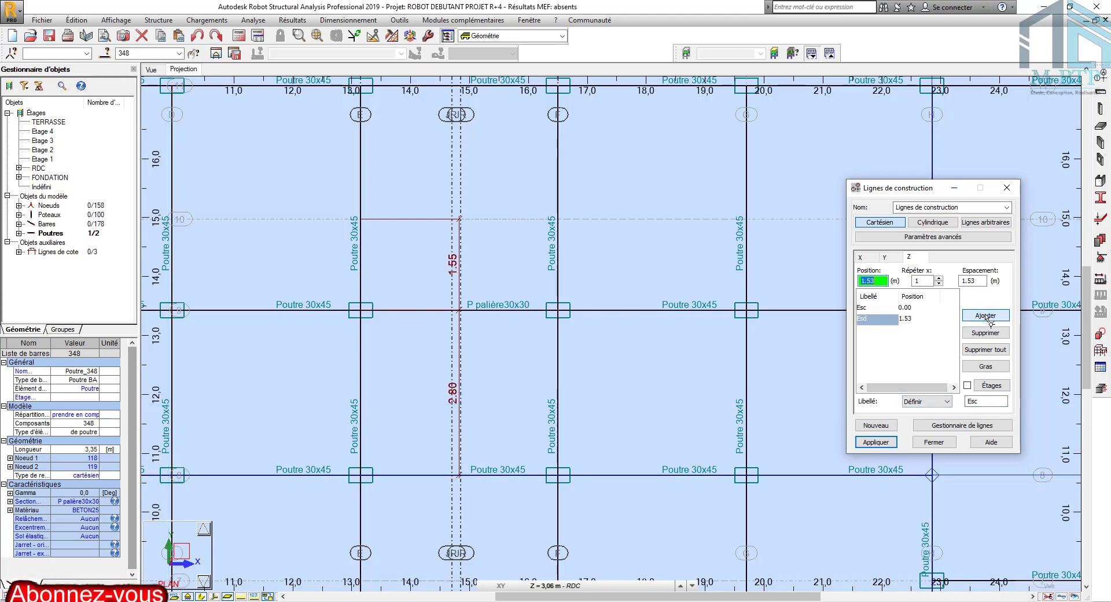
left_click(878, 442)
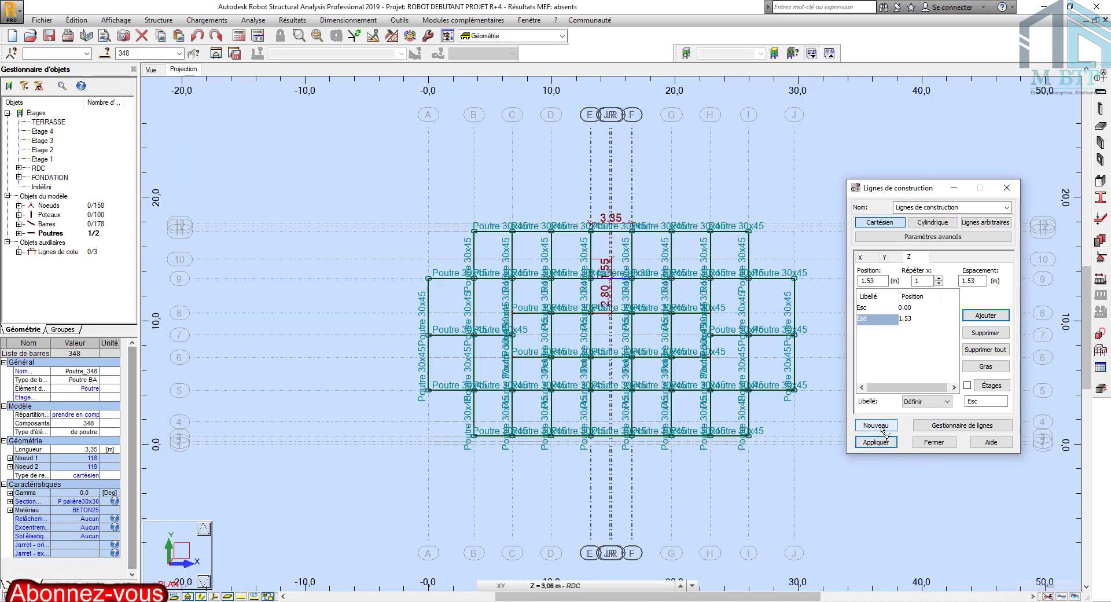
Step: Close the construction lines settings and examine the new stair levels around the 3D model
left_click(1008, 187)
scroll(587, 211, "up", 1)
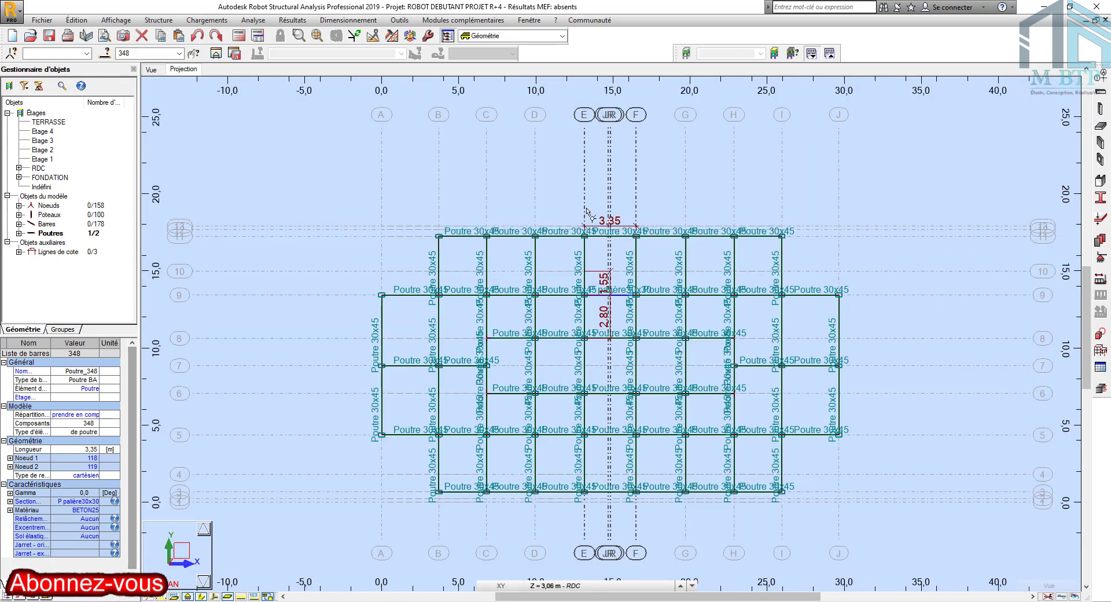
left_click(153, 70)
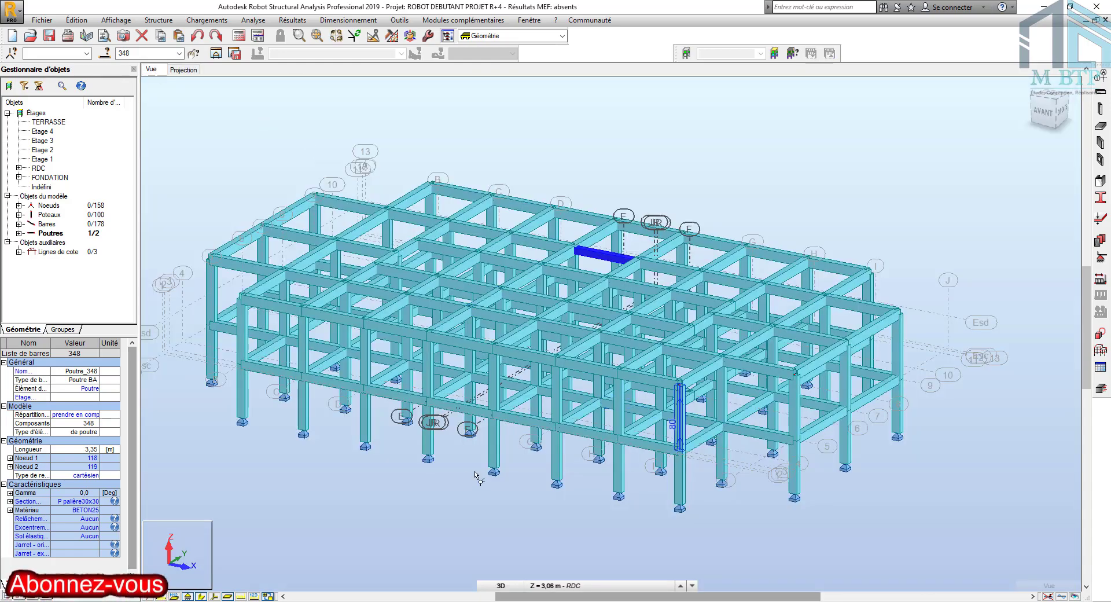
scroll(476, 478, "up", 2)
scroll(489, 431, "down", 4)
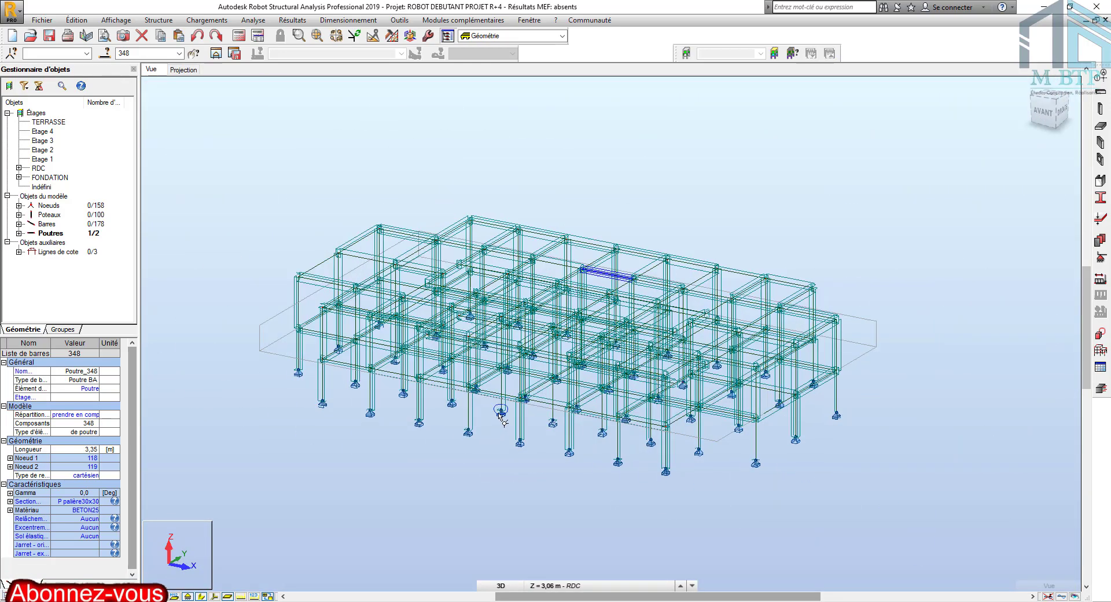
middle_click_drag(502, 416, 654, 426, "shift")
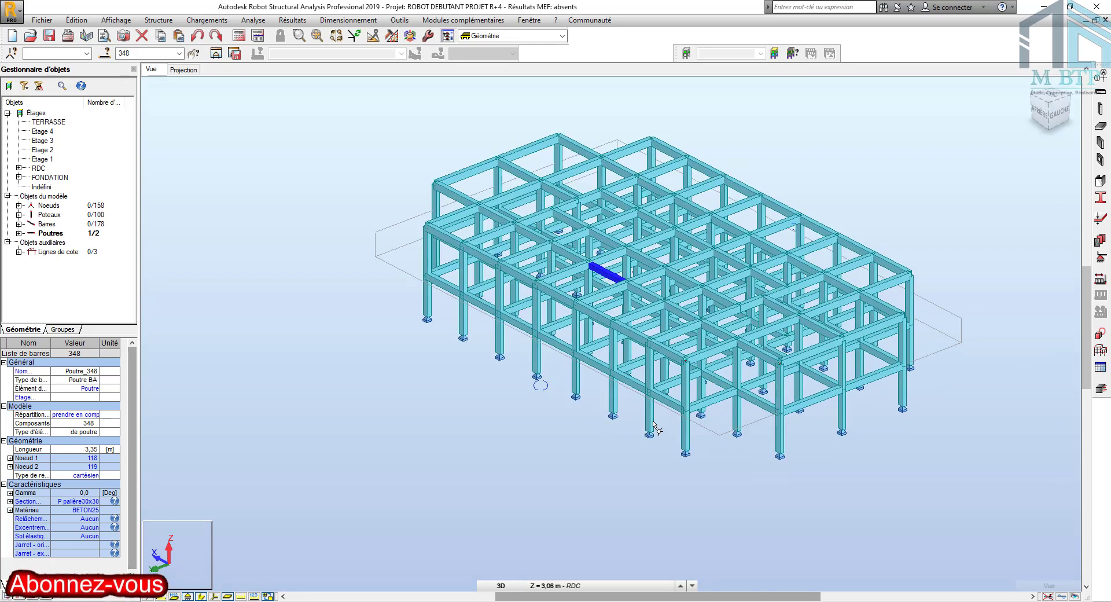
scroll(603, 401, "up", 1)
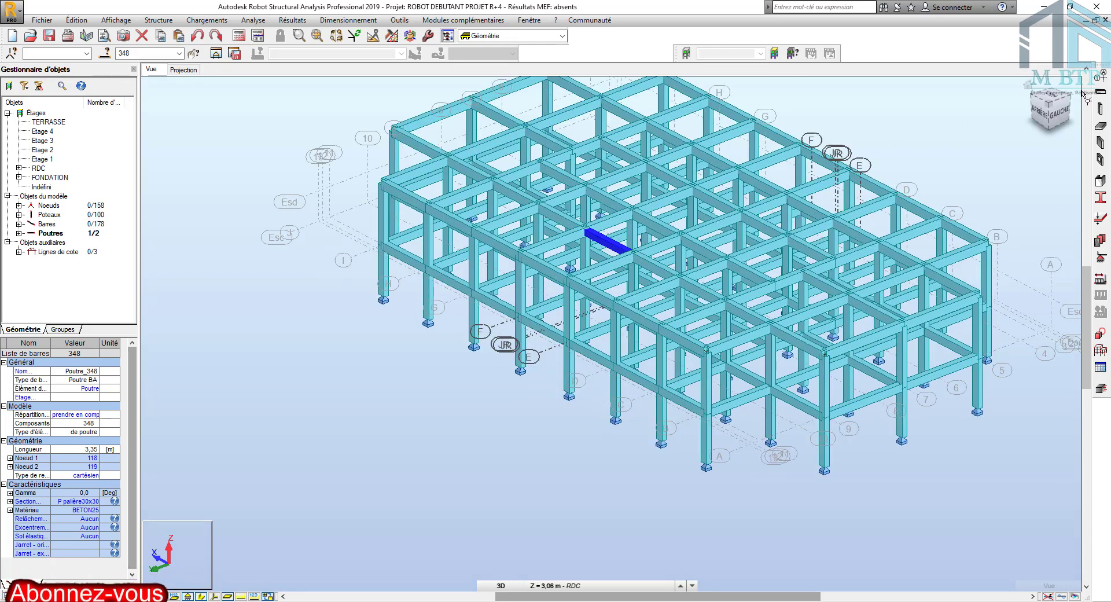
Step: Include the storey levels (Étages) in the Z construction lines again and apply the grid
left_click(1100, 78)
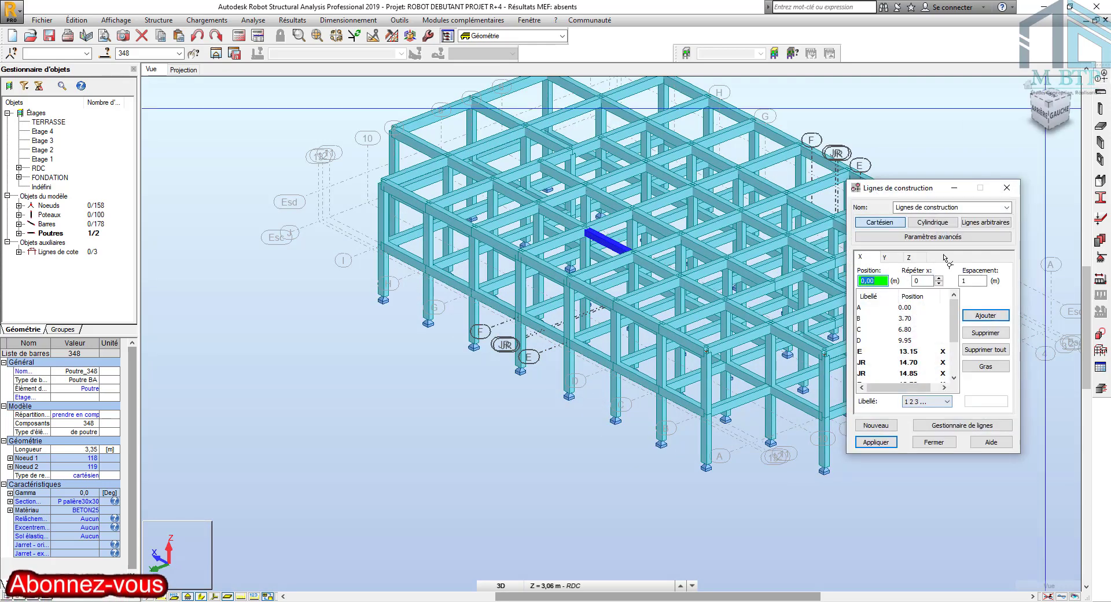
left_click(910, 258)
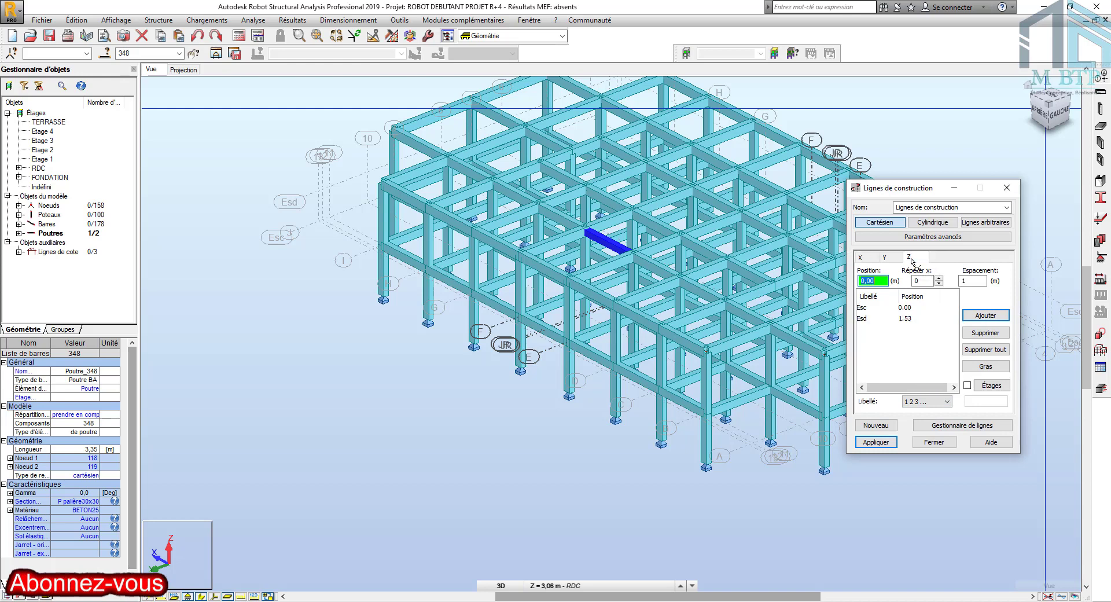
left_click(967, 386)
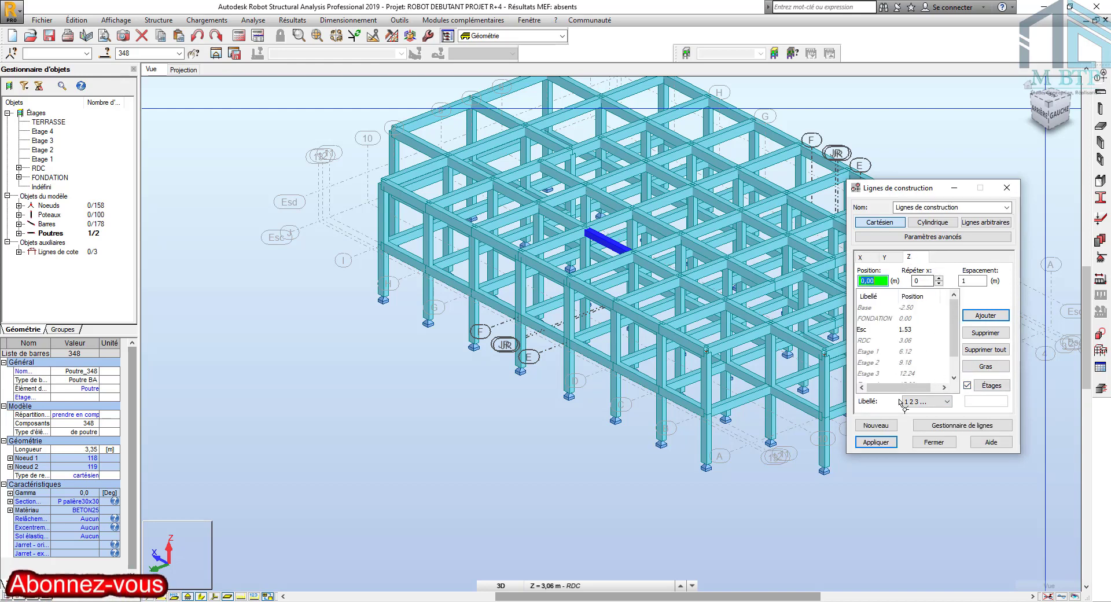
left_click(882, 445)
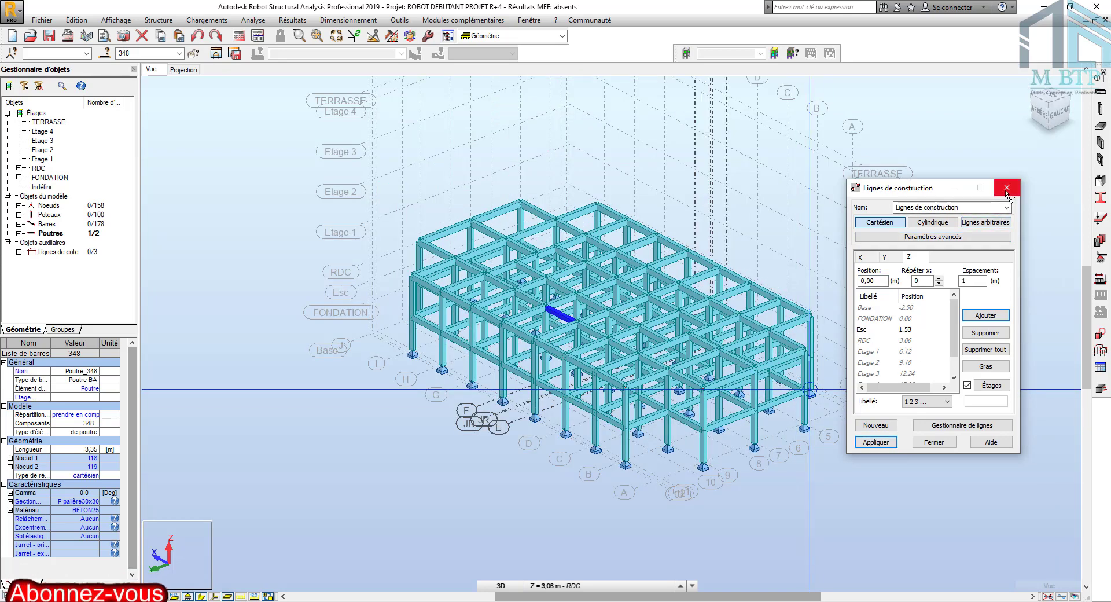
Step: Check the Esc line's label and position in the Z list and its level between FONDATION and RDC in the 3D model
left_click(913, 330)
left_click(881, 332)
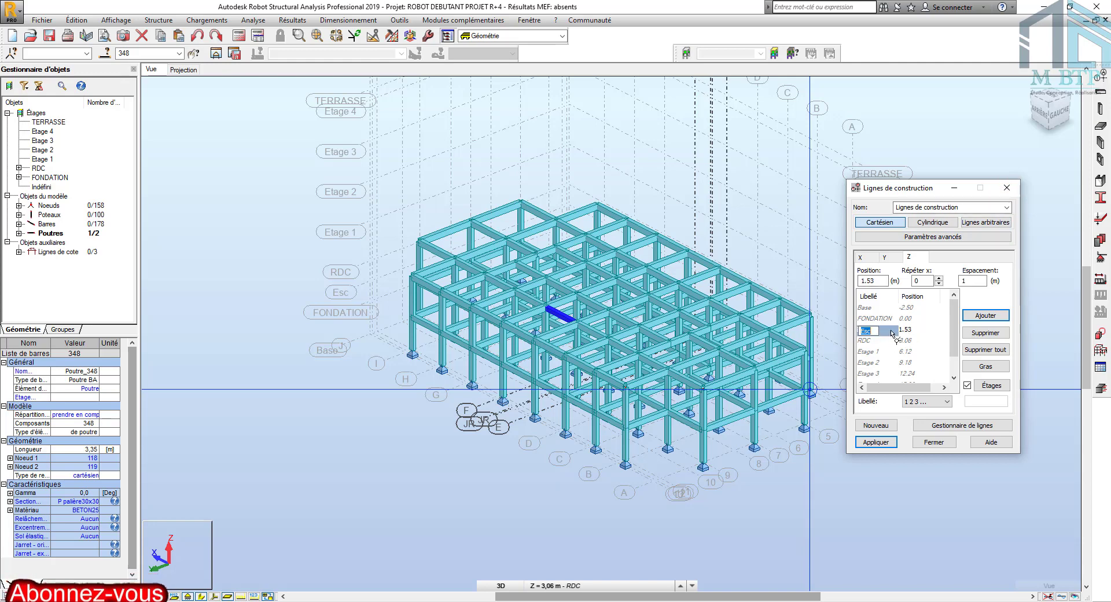
left_click(1008, 188)
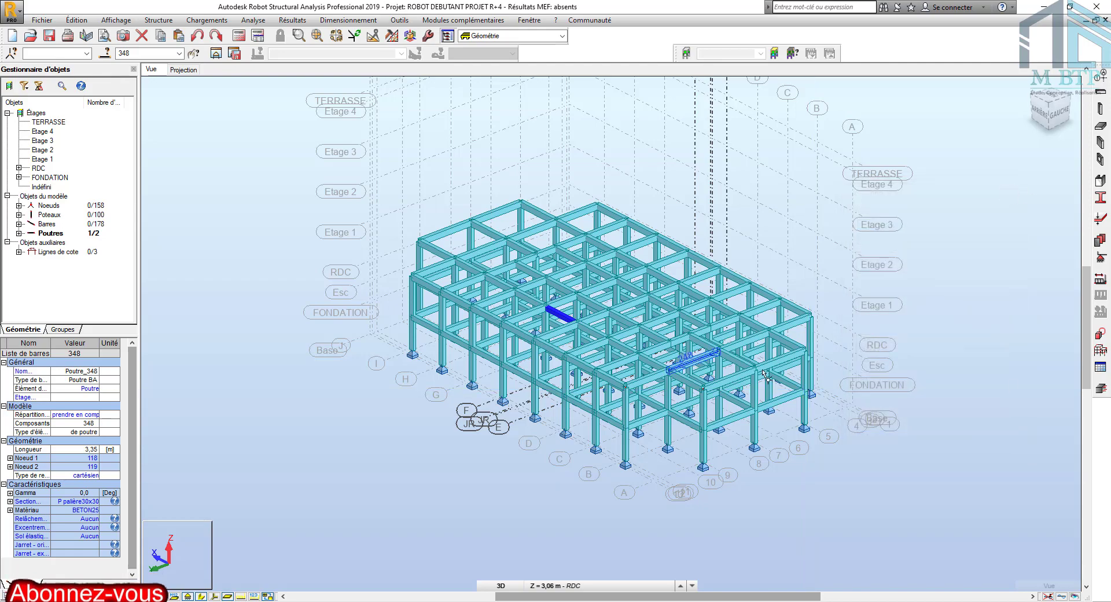
scroll(779, 384, "up", 1)
scroll(779, 384, "up", 5)
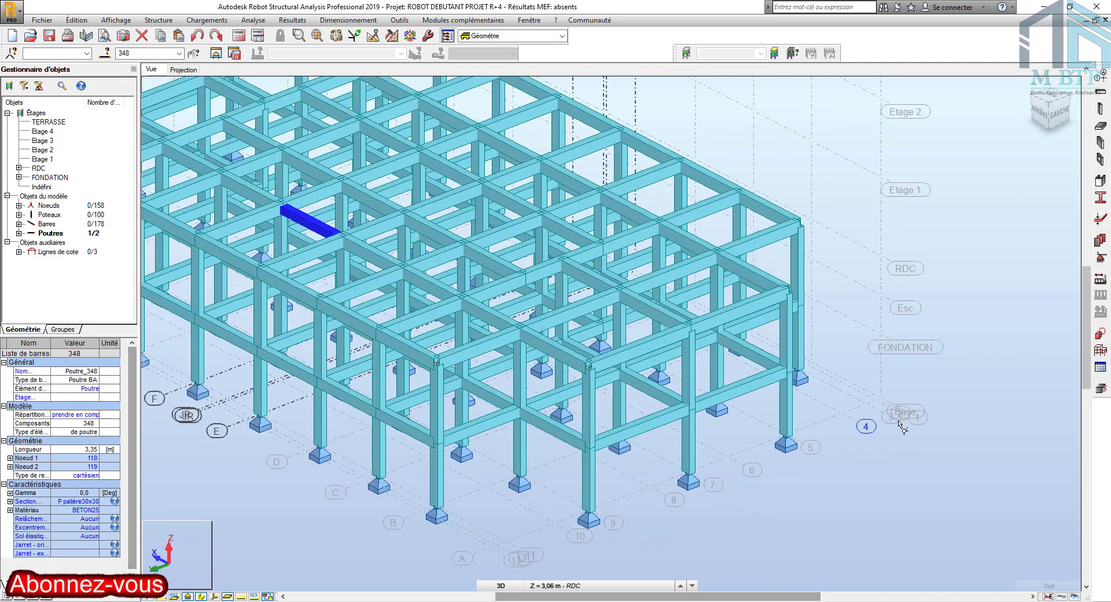
Step: Make the Esc line at 1.53 m bold in the Z construction lines, apply it and close the settings
scroll(902, 427, "down", 6)
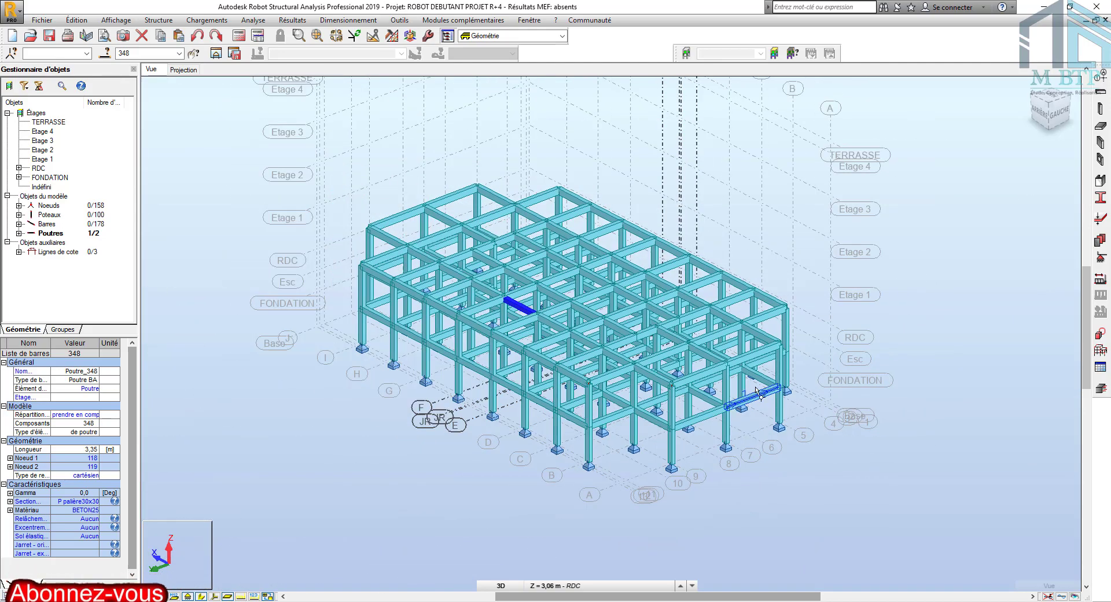
scroll(814, 337, "up", 4)
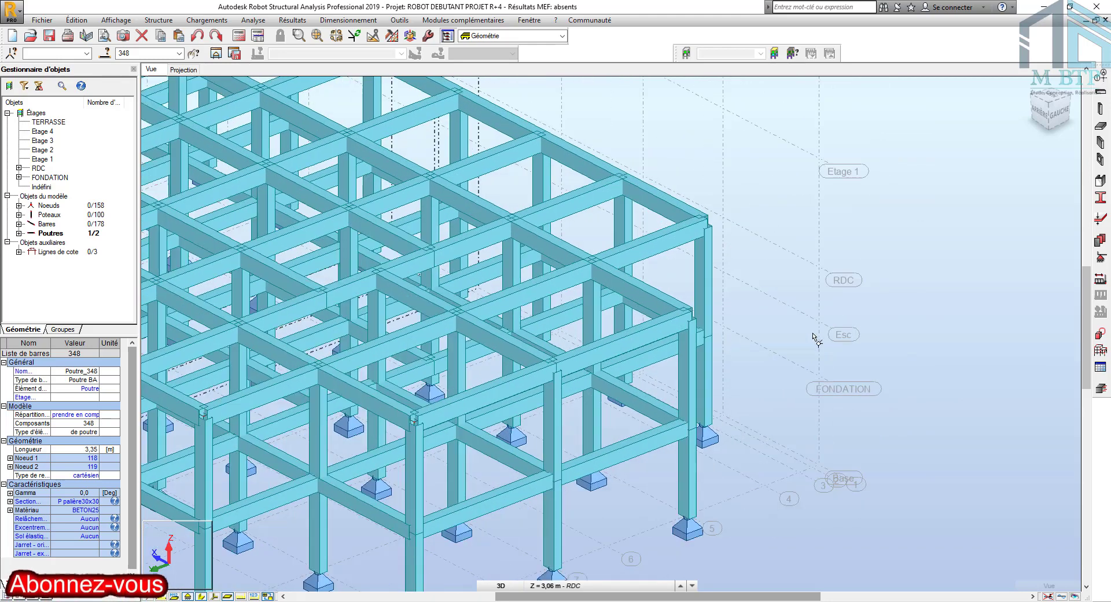
scroll(815, 339, "down", 3)
scroll(846, 330, "up", 3)
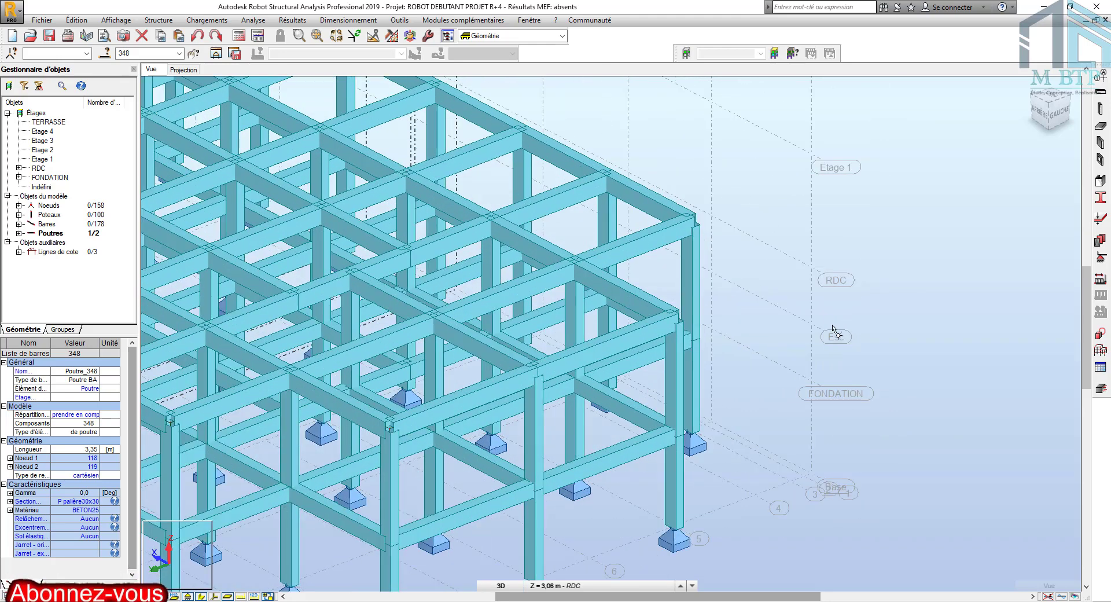
left_click(1103, 80)
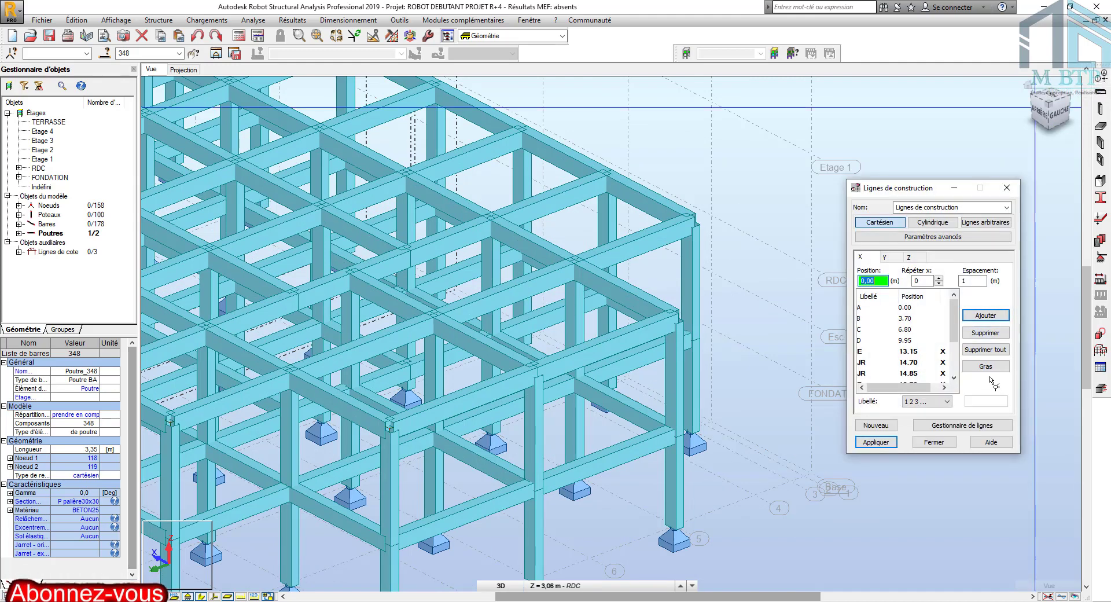
left_click(912, 258)
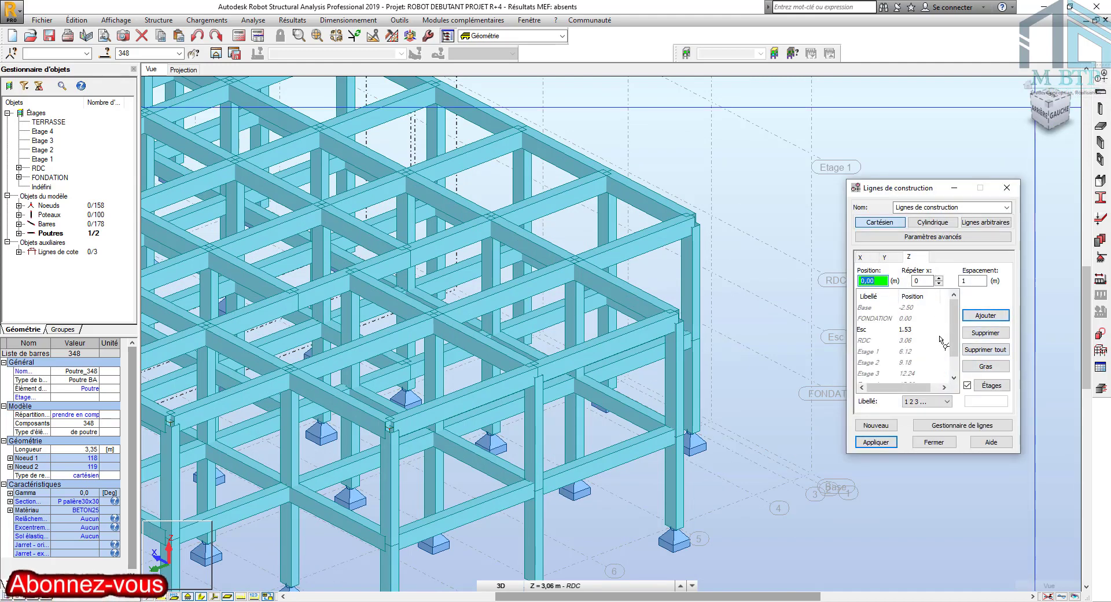
left_click(906, 330)
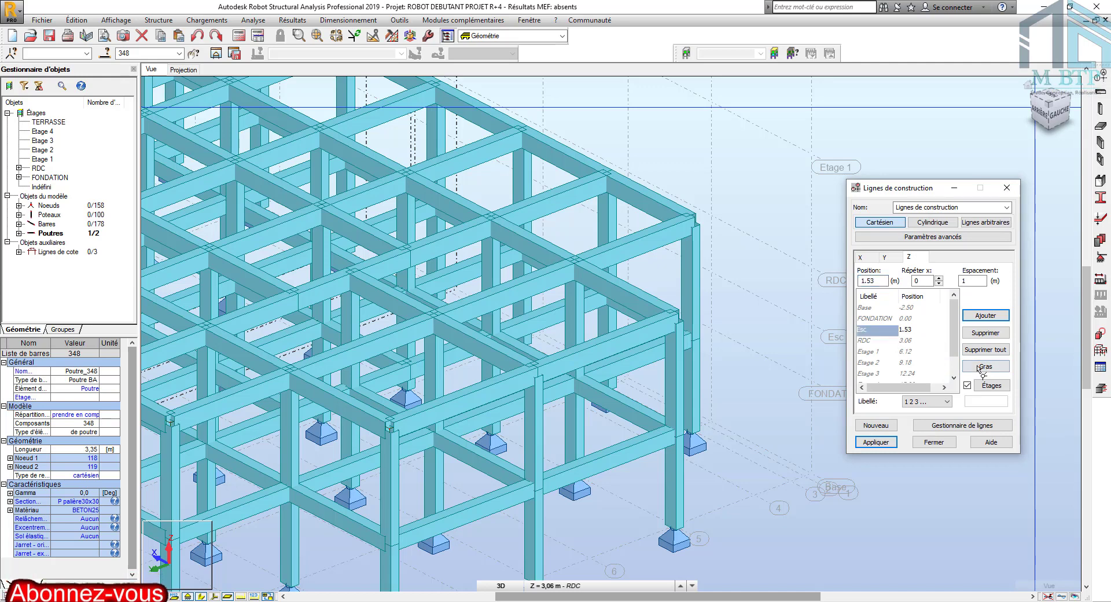
left_click(982, 367)
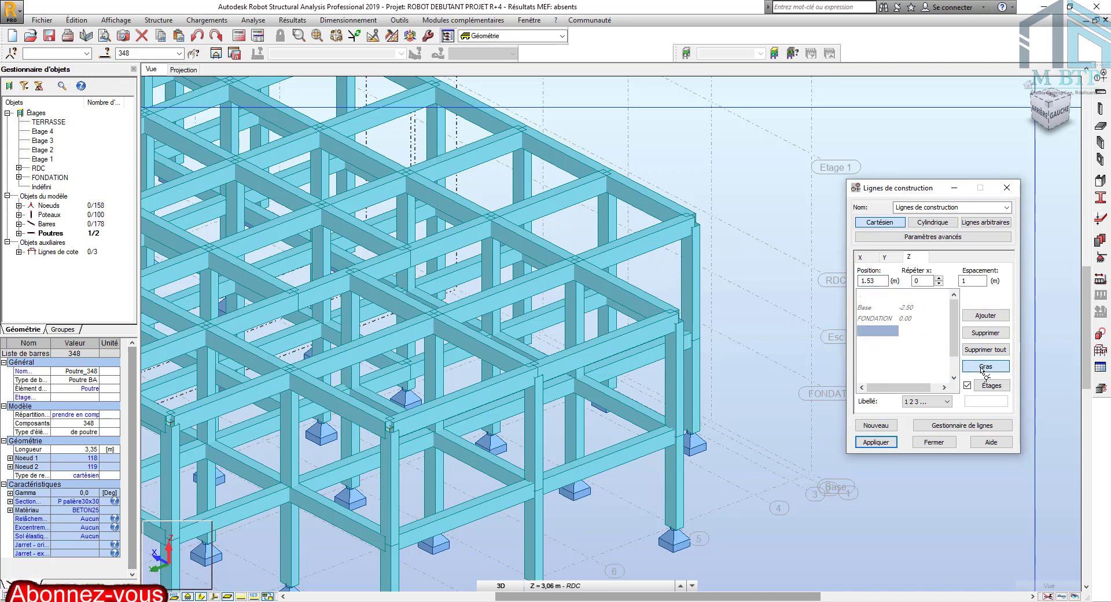
left_click(877, 442)
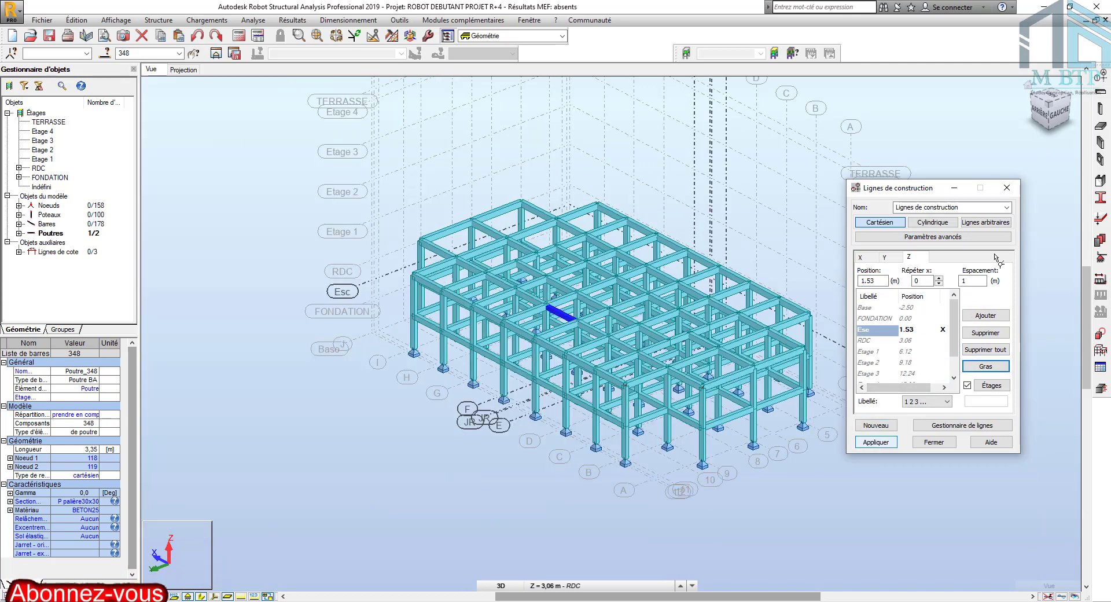
left_click(1007, 188)
Step: Display the plan projection at the FONDATION level, 0.00 m, around the stair bay between axes E and F
scroll(814, 350, "up", 2)
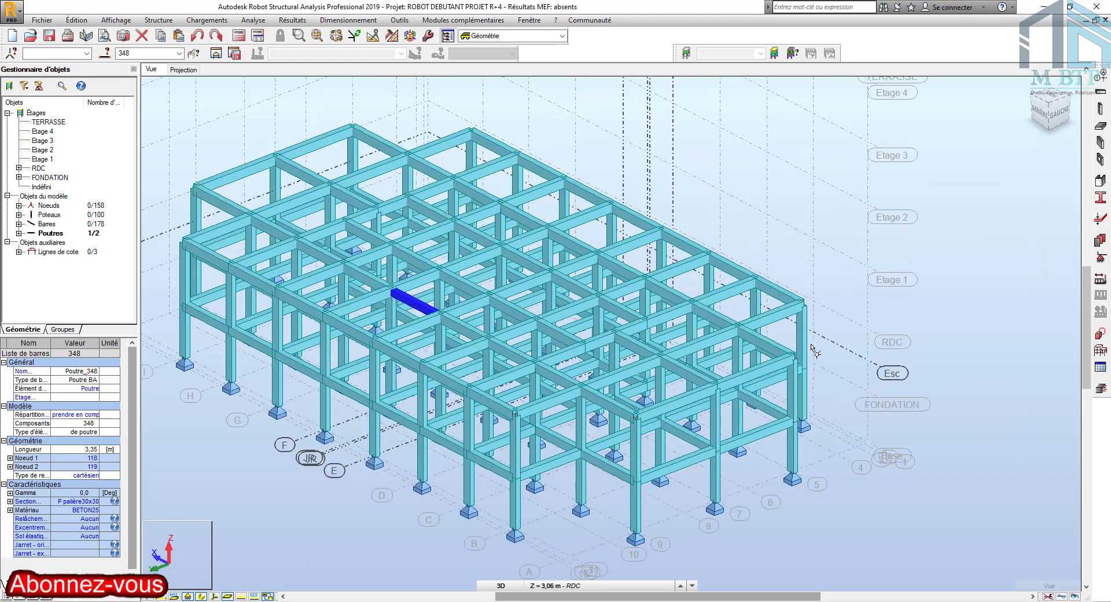
scroll(813, 350, "up", 3)
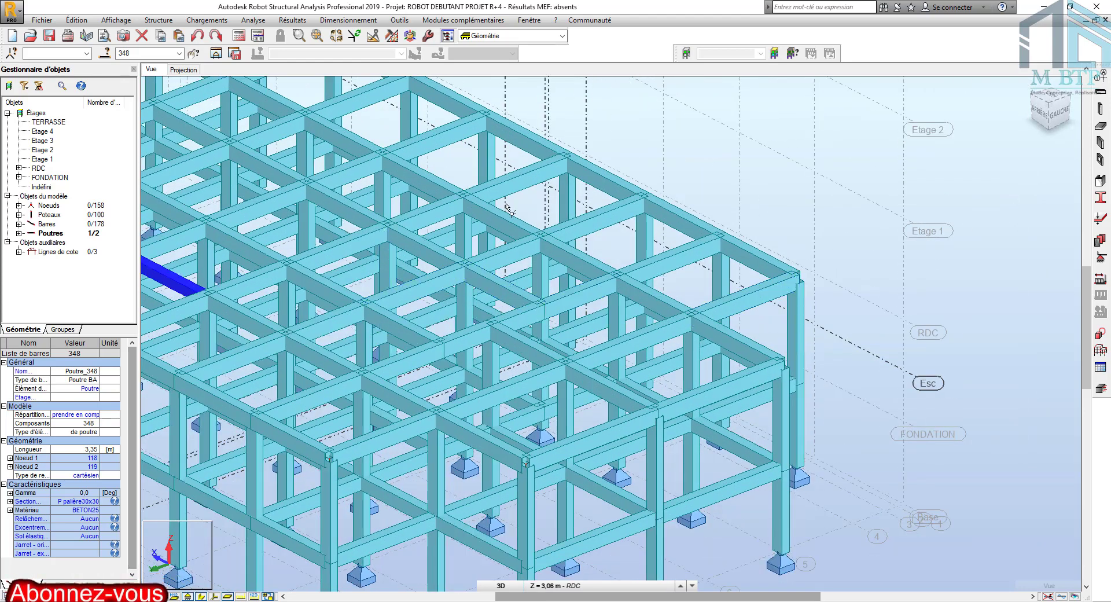
scroll(456, 207, "down", 2)
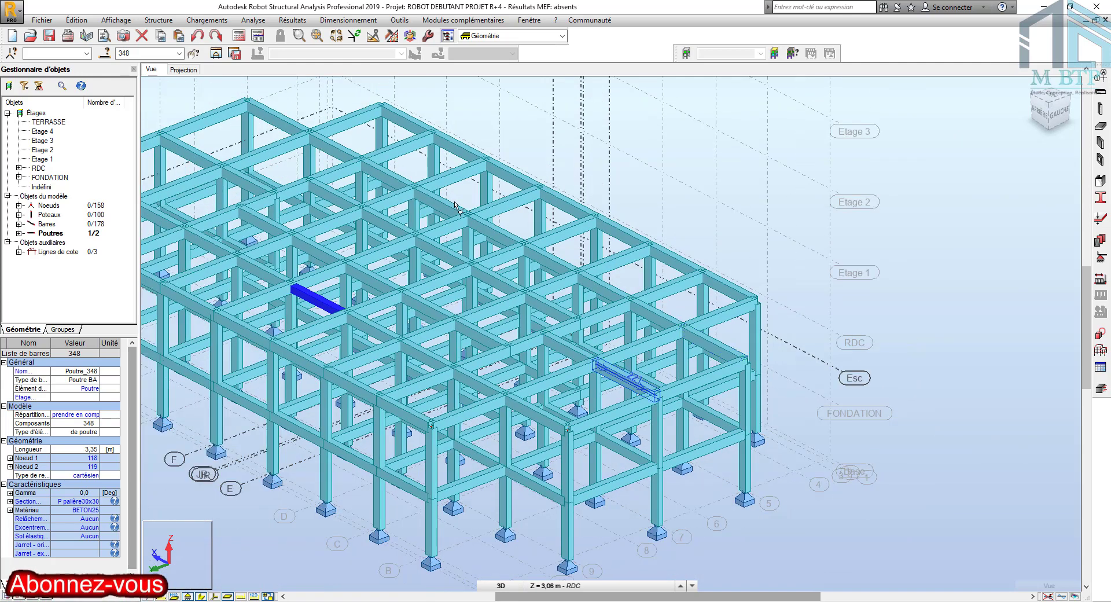
left_click(184, 70)
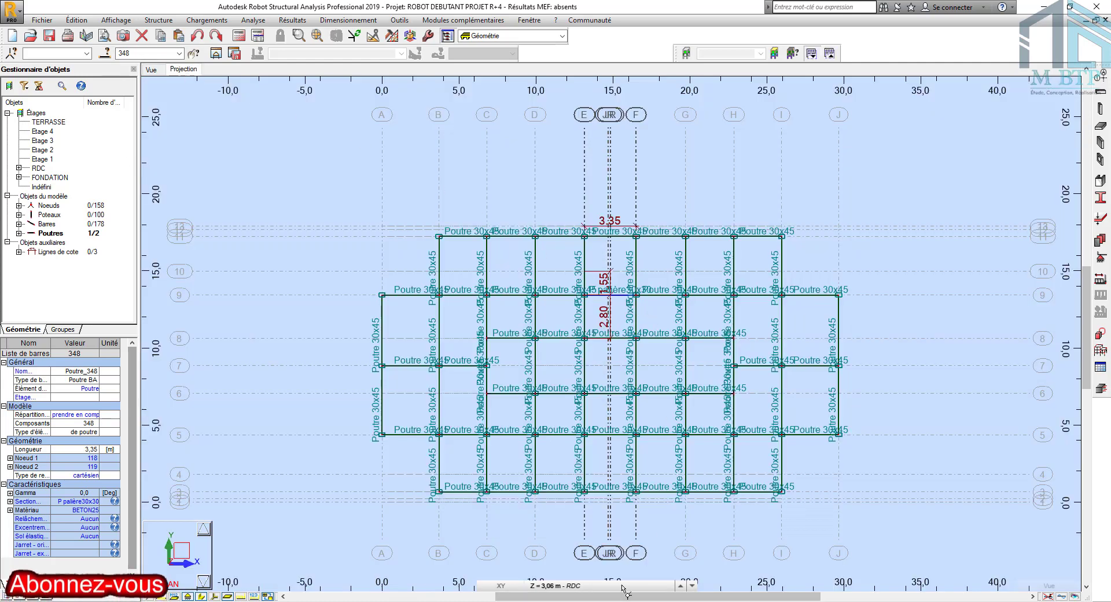
left_click(622, 586)
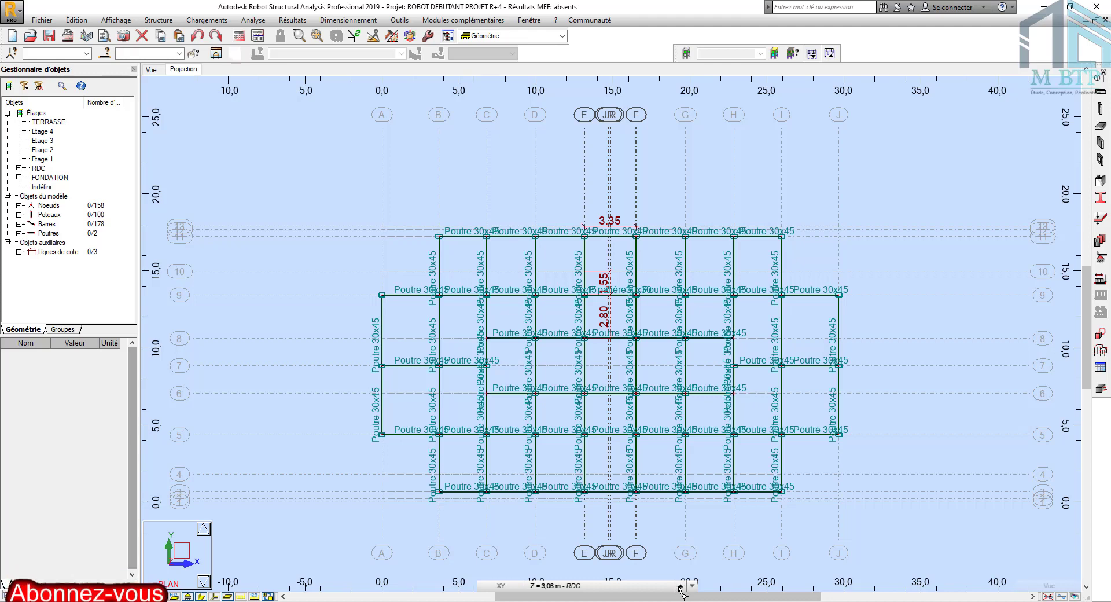
left_click(645, 585)
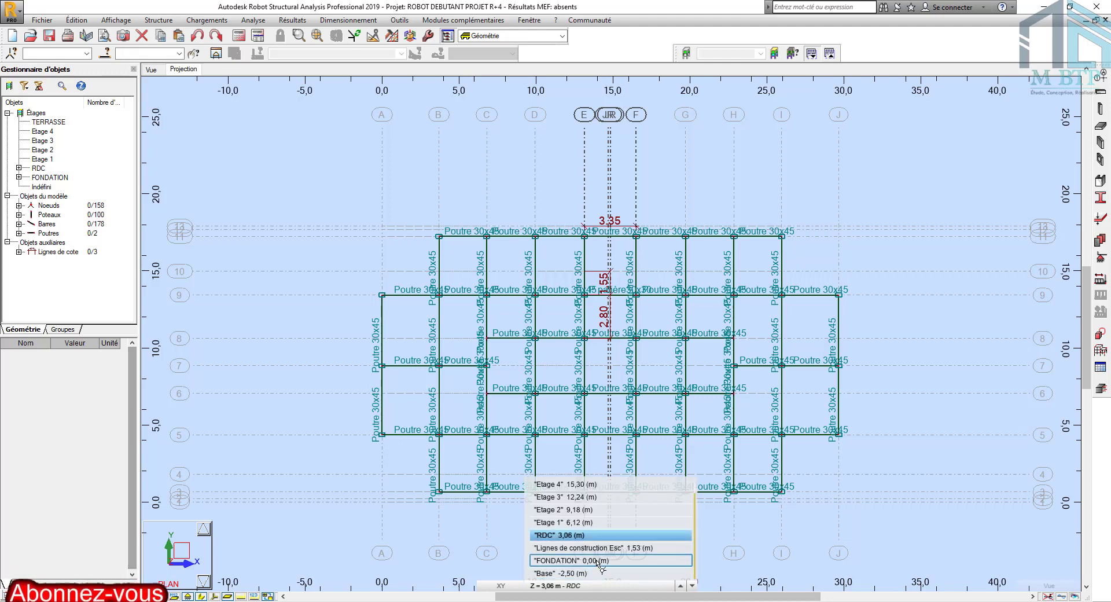
left_click(599, 560)
scroll(600, 346, "up", 8)
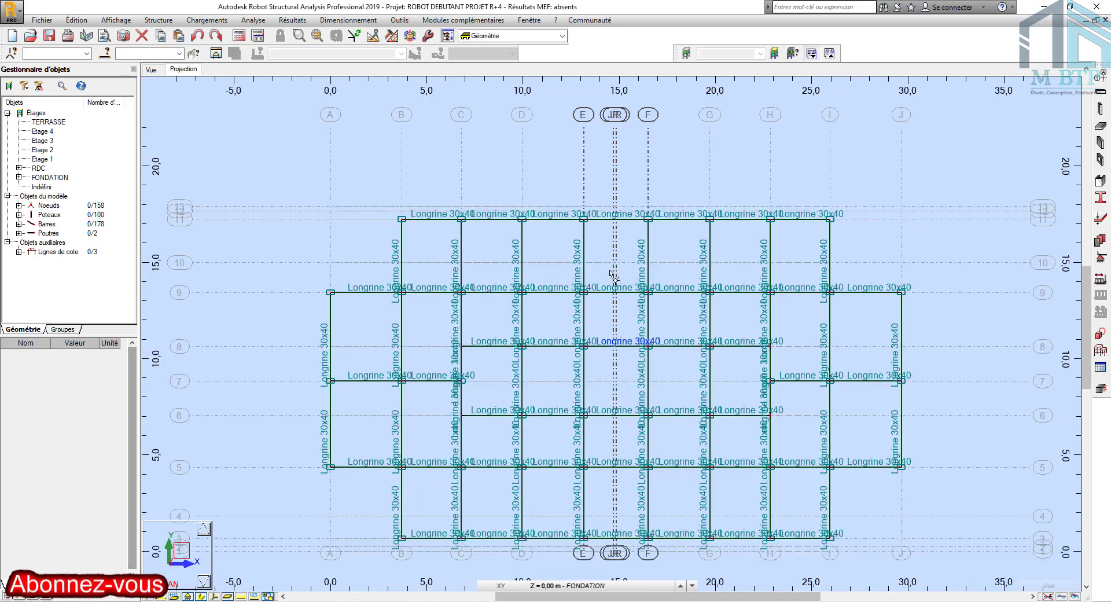
middle_click_drag(607, 276, 560, 229)
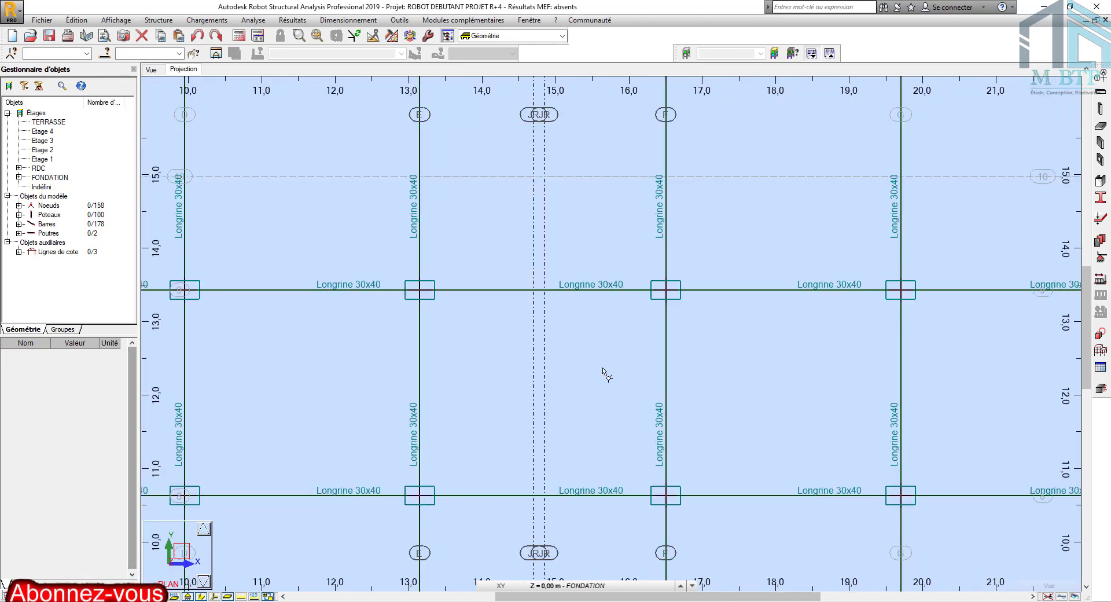
middle_click_drag(609, 399, 601, 321)
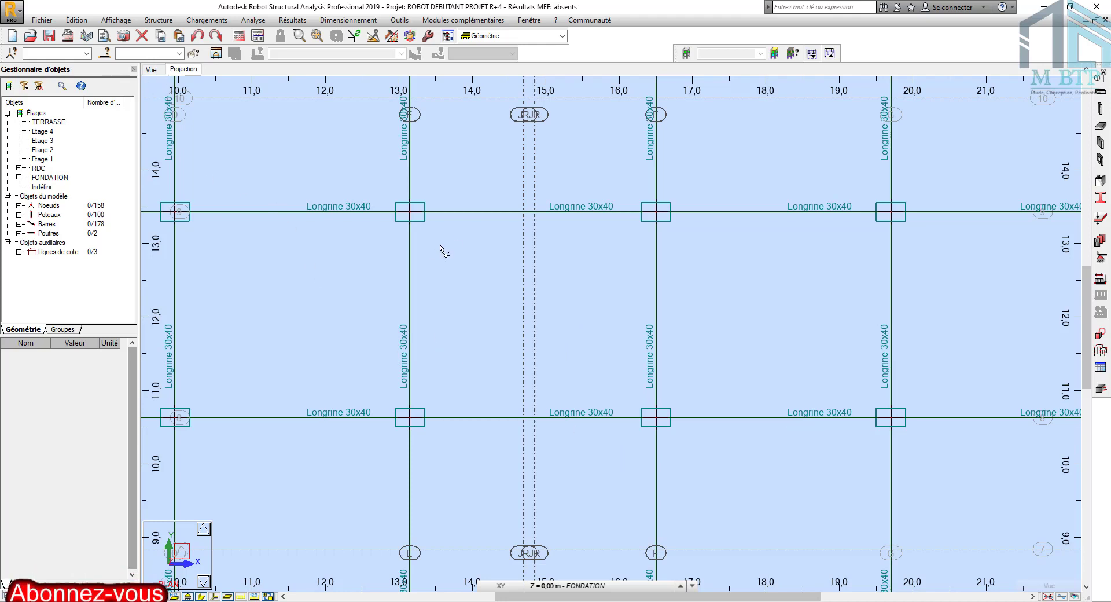
Step: Start a Polyligne - contour object with the Contour method and place its first point at intersection F/8 on the FONDATION level
scroll(539, 320, "down", 2)
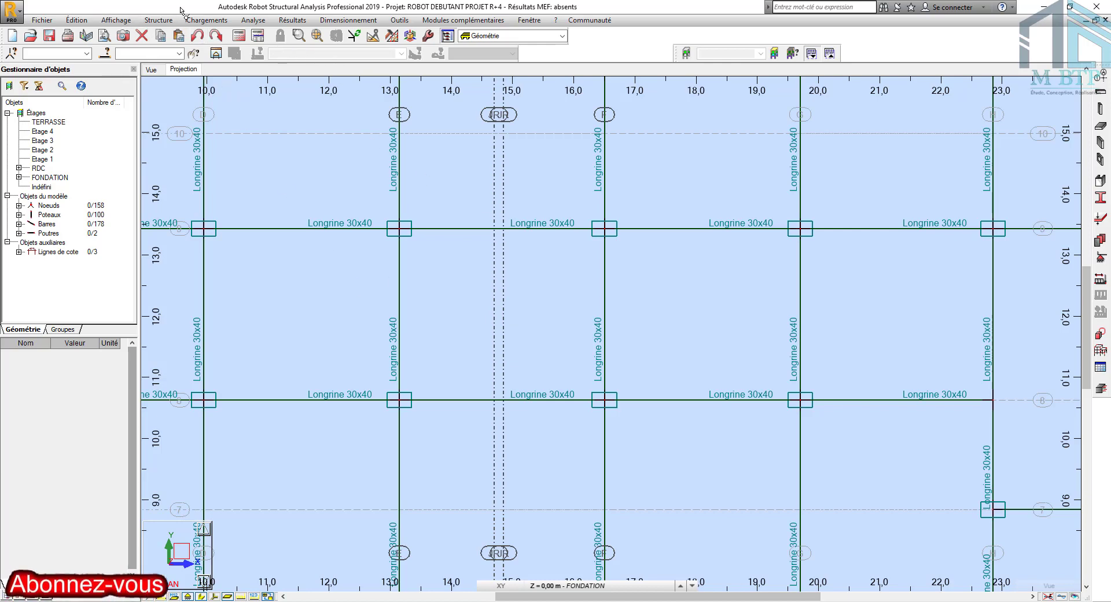
left_click(167, 21)
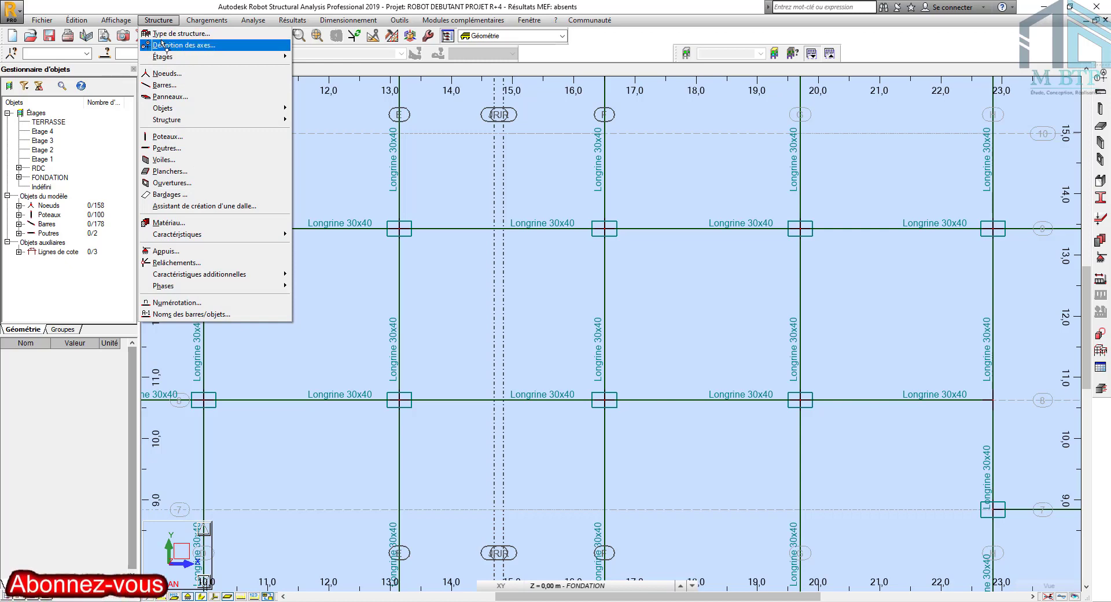
mouse_move(186, 109)
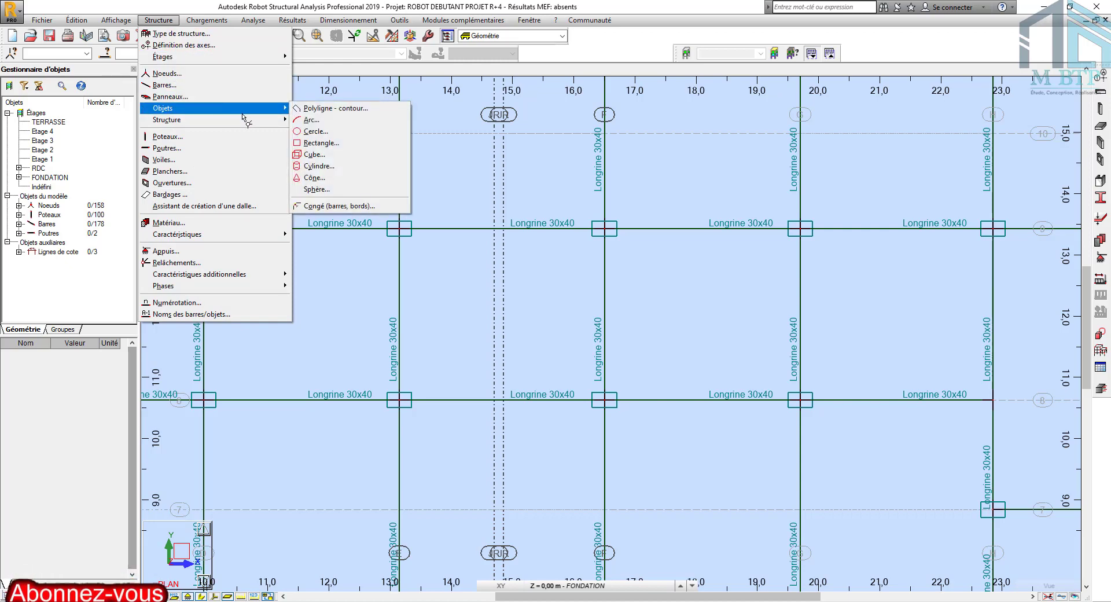
left_click(320, 109)
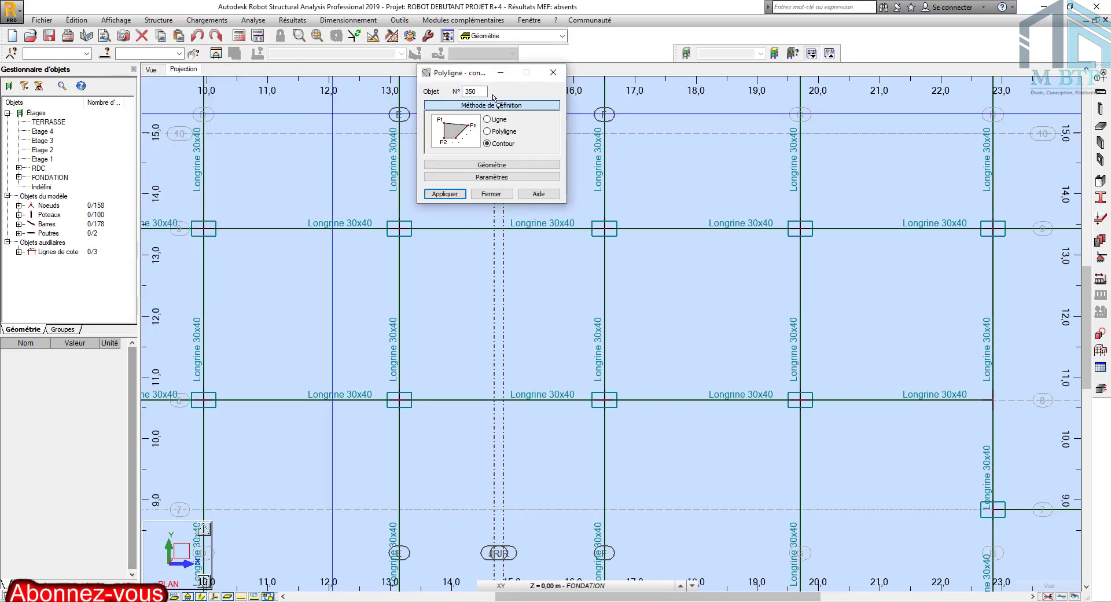
left_click_drag(454, 72, 994, 280)
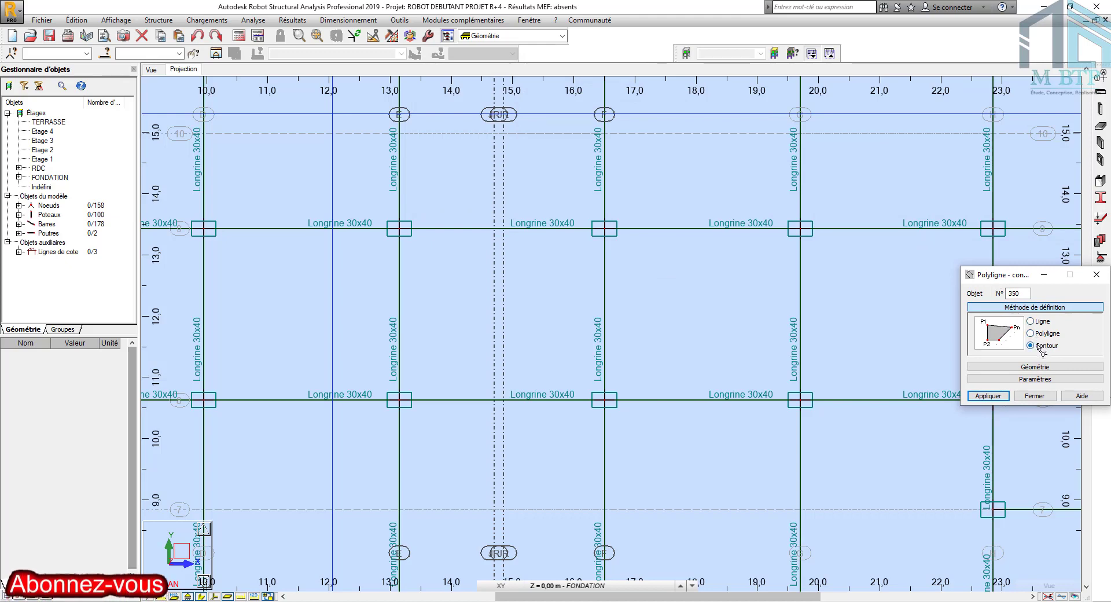
left_click(1031, 333)
left_click(1032, 321)
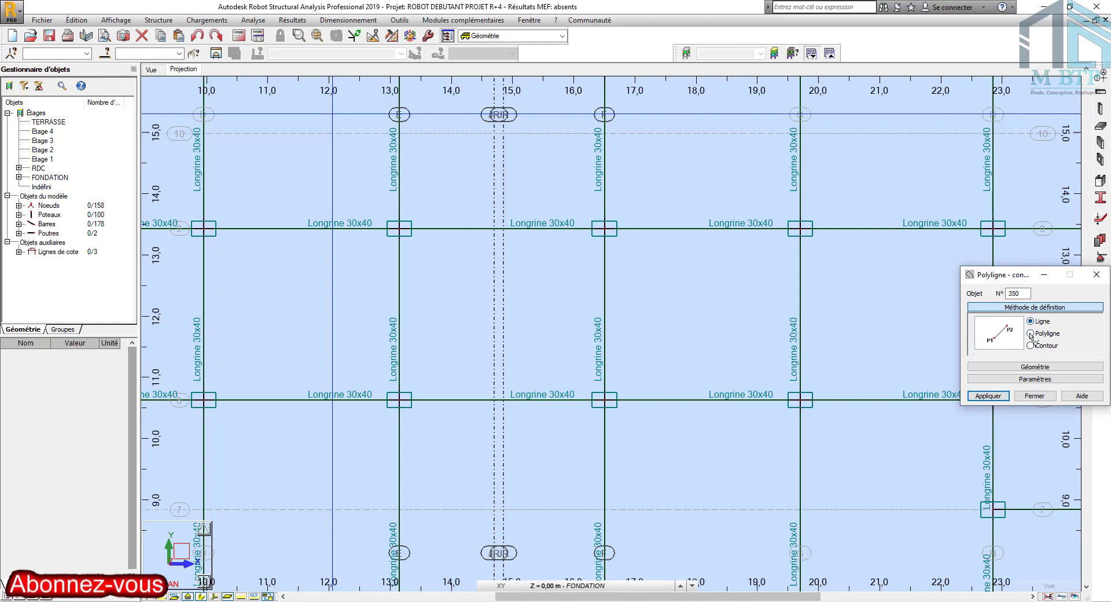
left_click(1031, 346)
scroll(728, 327, "down", 3)
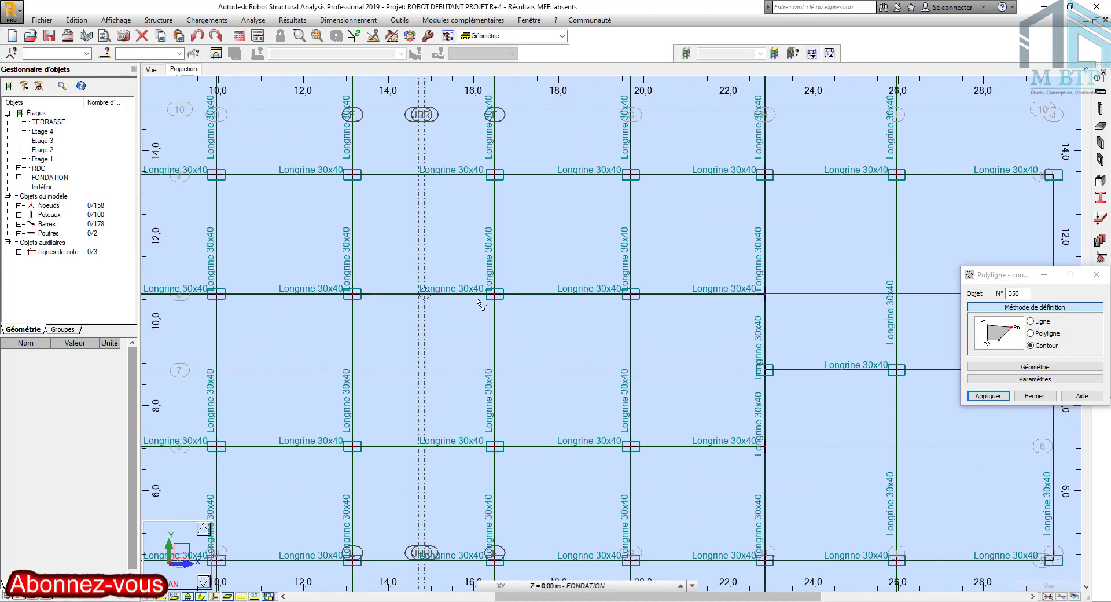
scroll(495, 294, "up", 4)
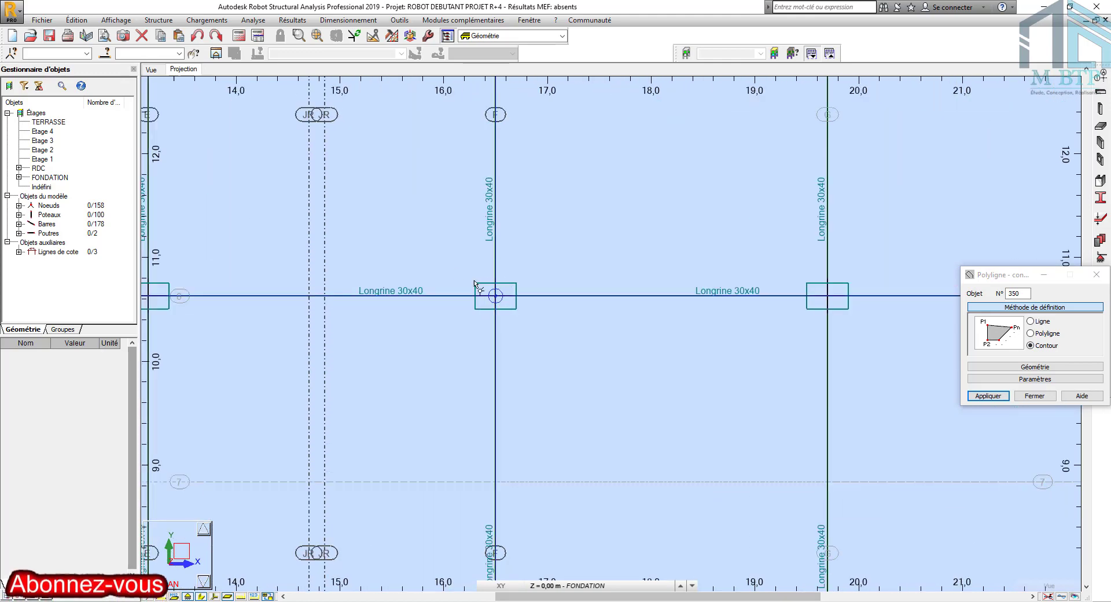
left_click(499, 316)
Step: Switch the work level to Esc at 1.53 m and add contour points on axis 9 at F and at the JR line nearest F
left_click(569, 586)
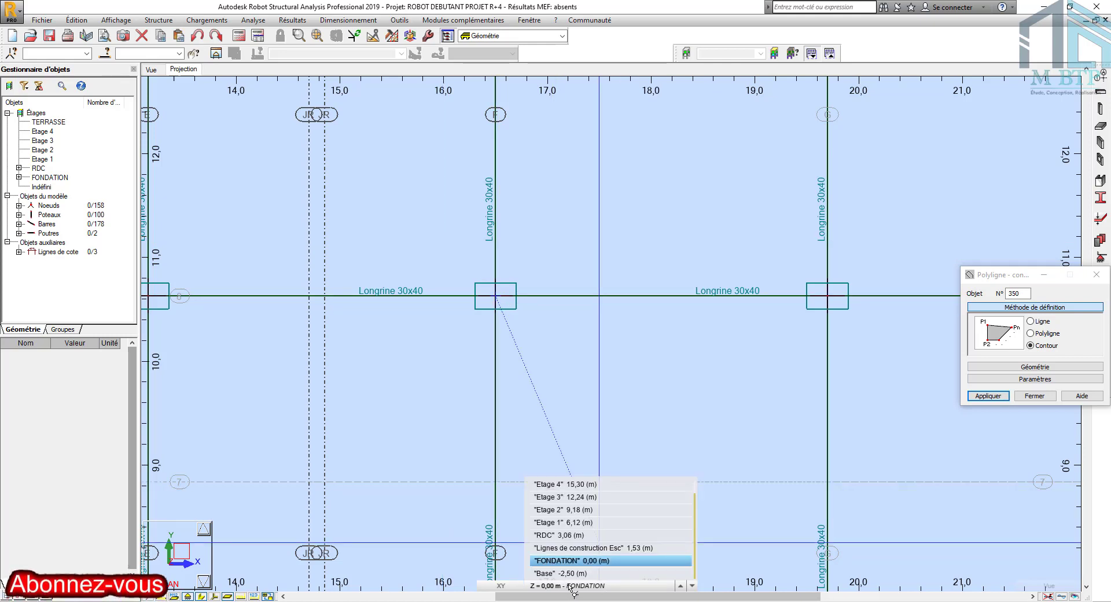
left_click(602, 549)
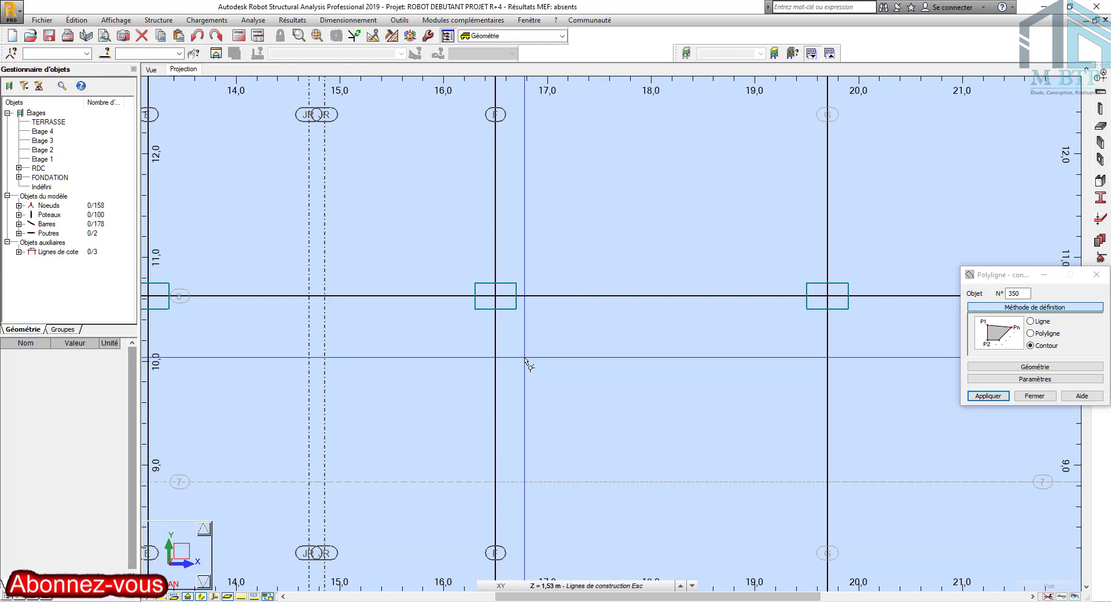
left_click(579, 586)
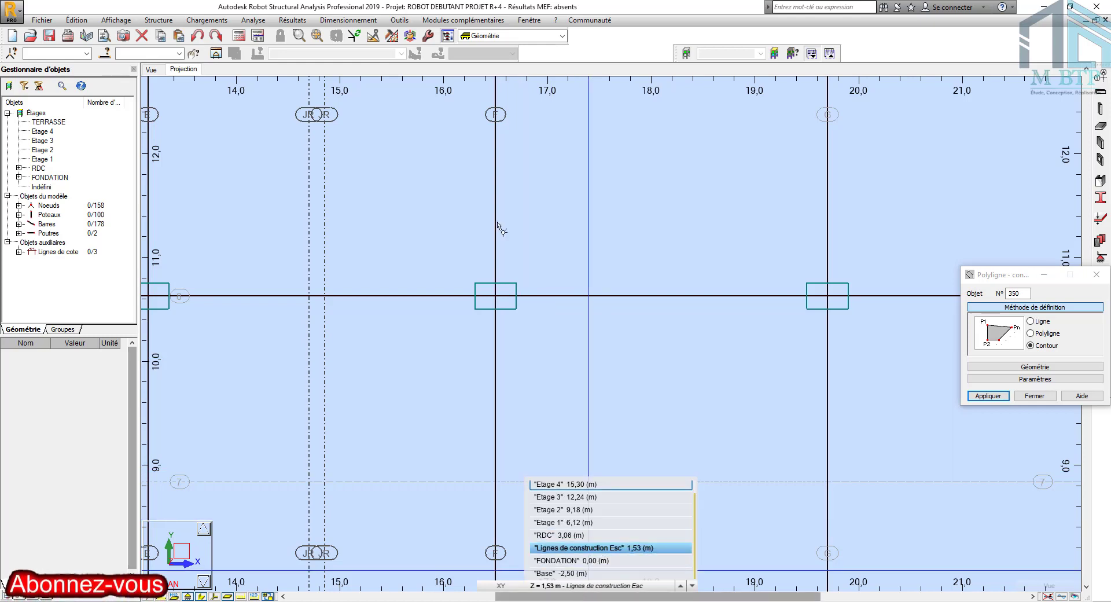
scroll(471, 217, "down", 1)
scroll(474, 217, "down", 1)
middle_click_drag(474, 217, 486, 368)
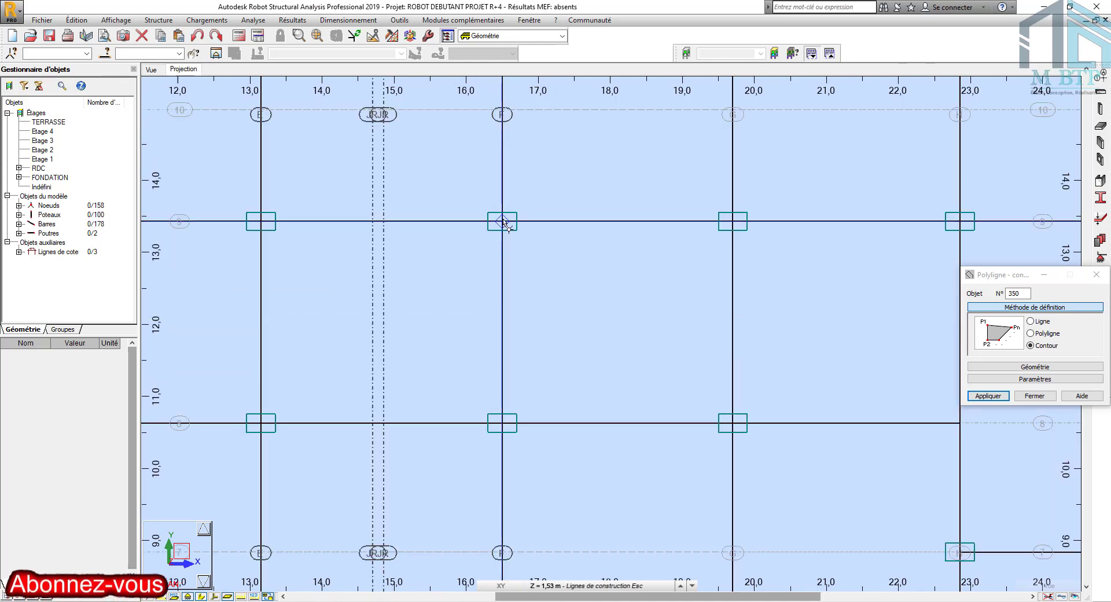
left_click(384, 222)
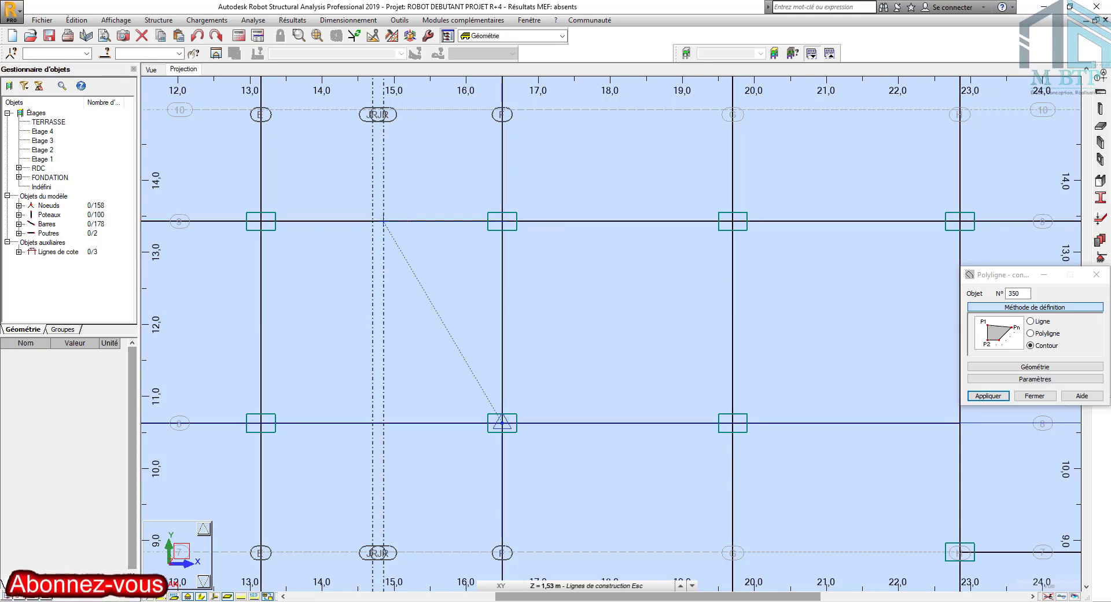
Step: Return to the FONDATION level, 0.00 m, and close the sloped contour through JR/8 back to F/8
left_click(578, 586)
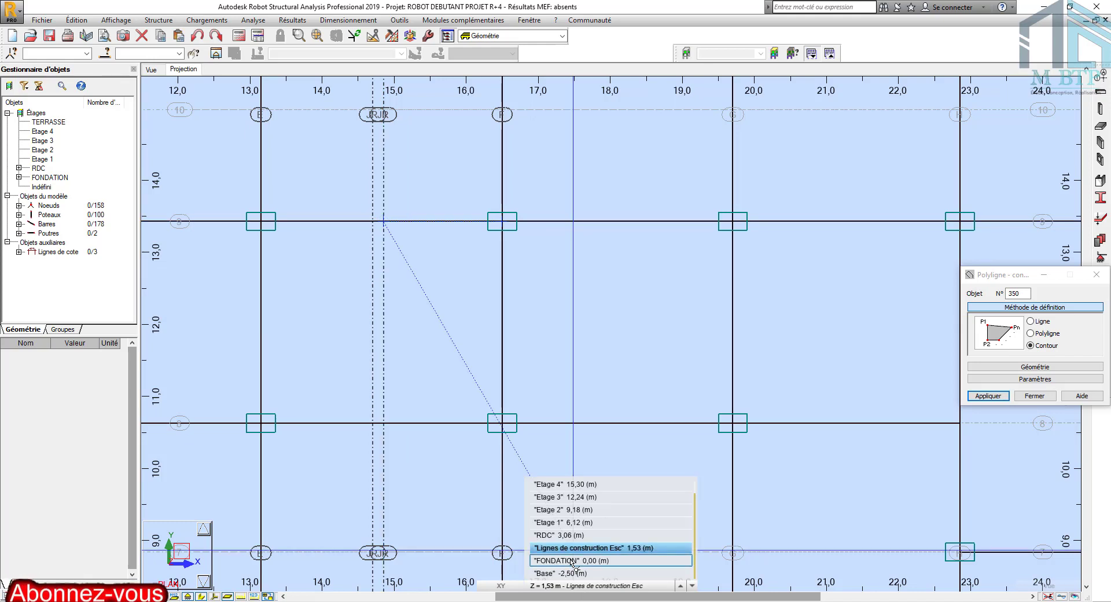
left_click(573, 560)
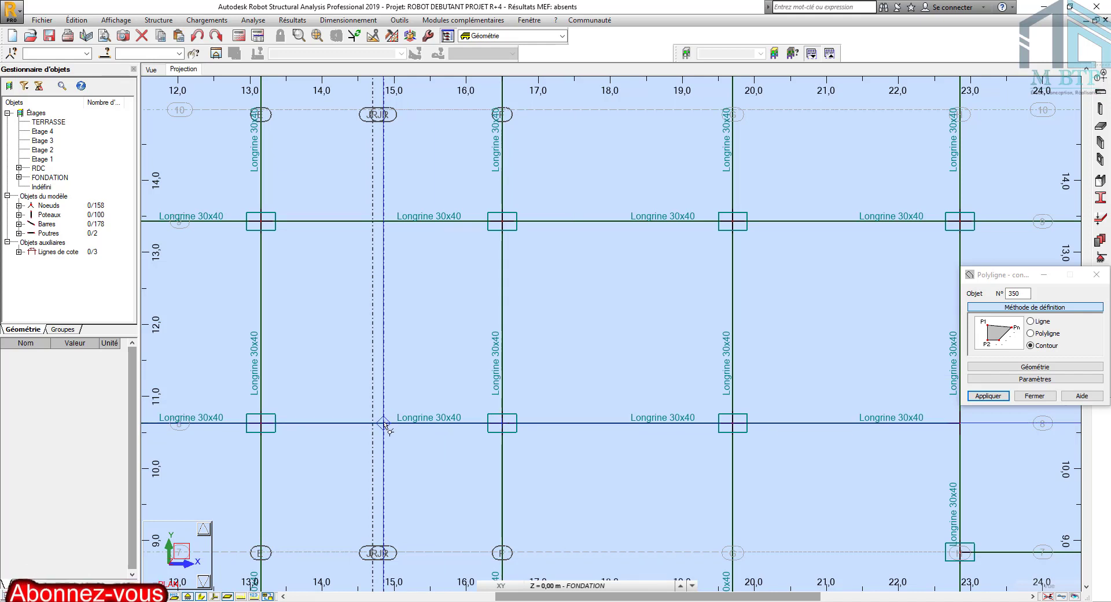
left_click(503, 424)
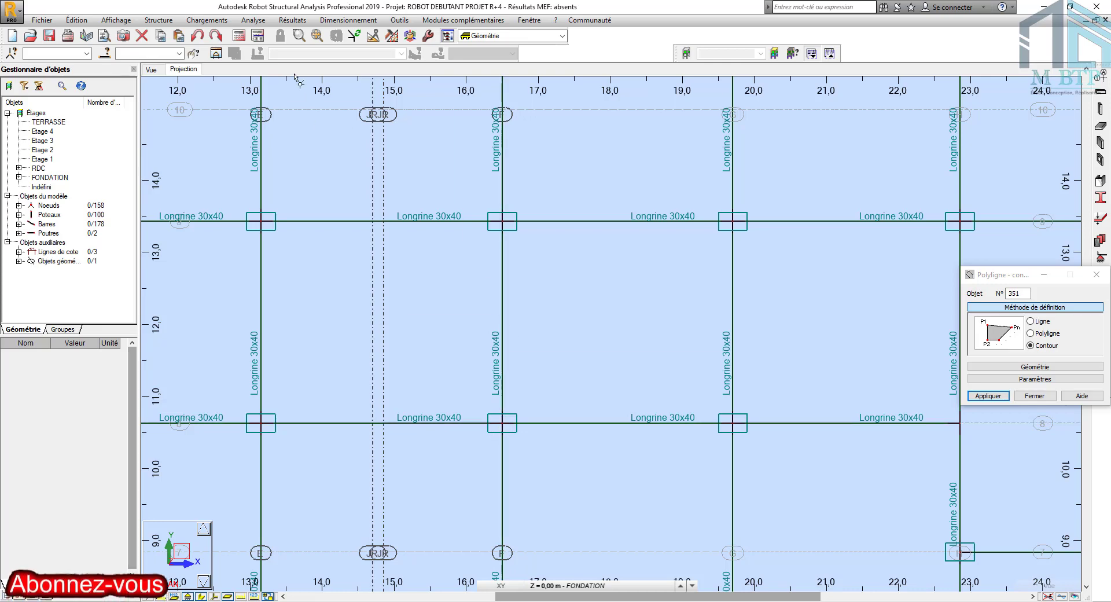
Step: Hide the bar section shapes in the 3D view and examine the sloped stair contour between axes 8 and 9
left_click(157, 70)
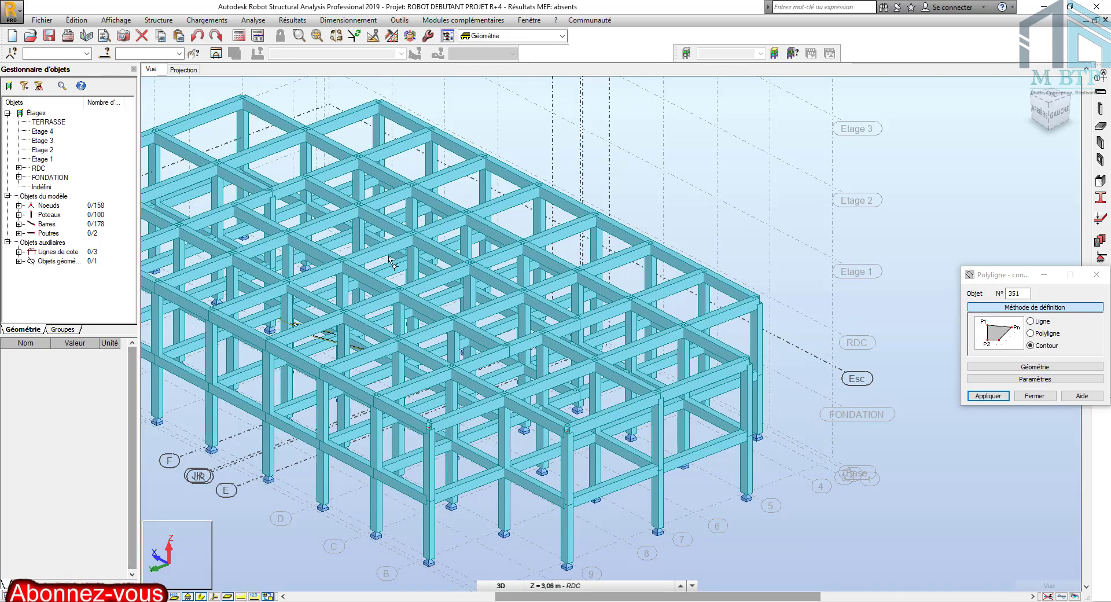
middle_click_drag(574, 444, 581, 413, "shift")
left_click(1032, 88)
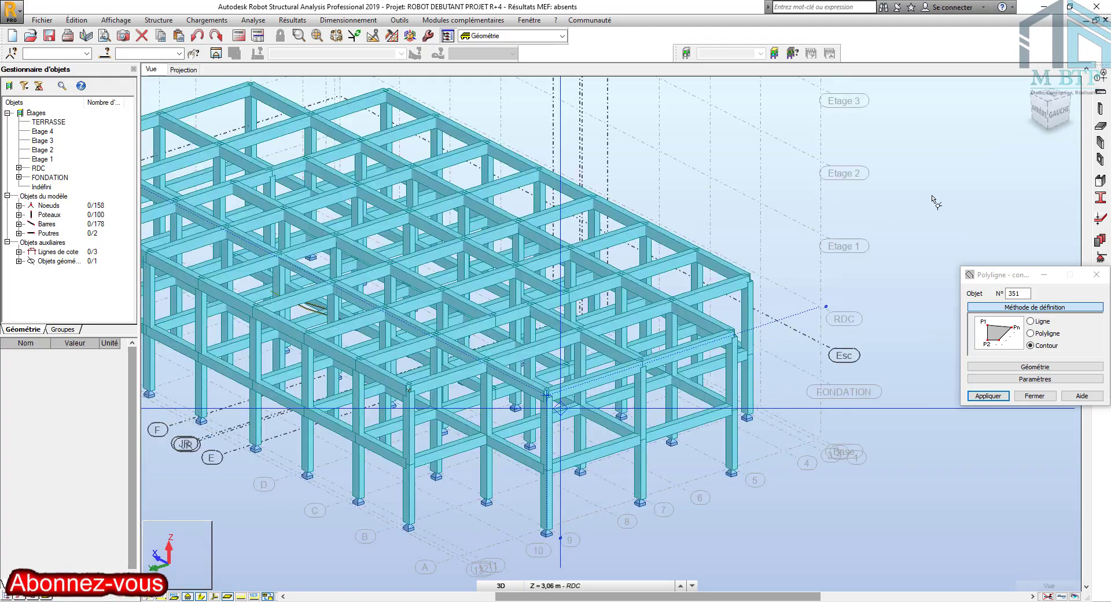
left_click(1032, 88)
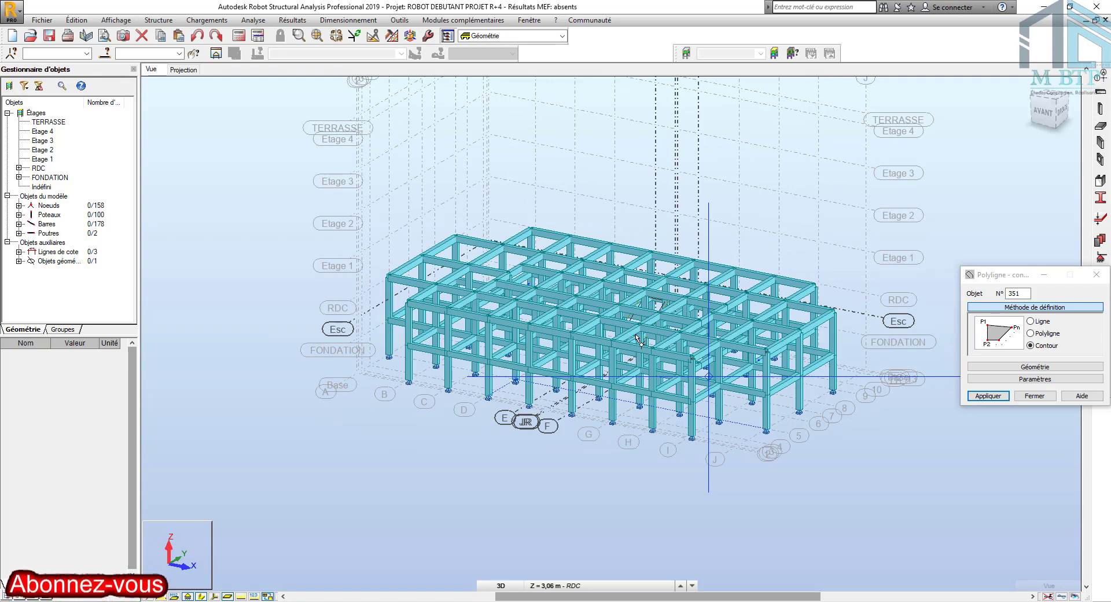
middle_click_drag(636, 335, 638, 345, "shift")
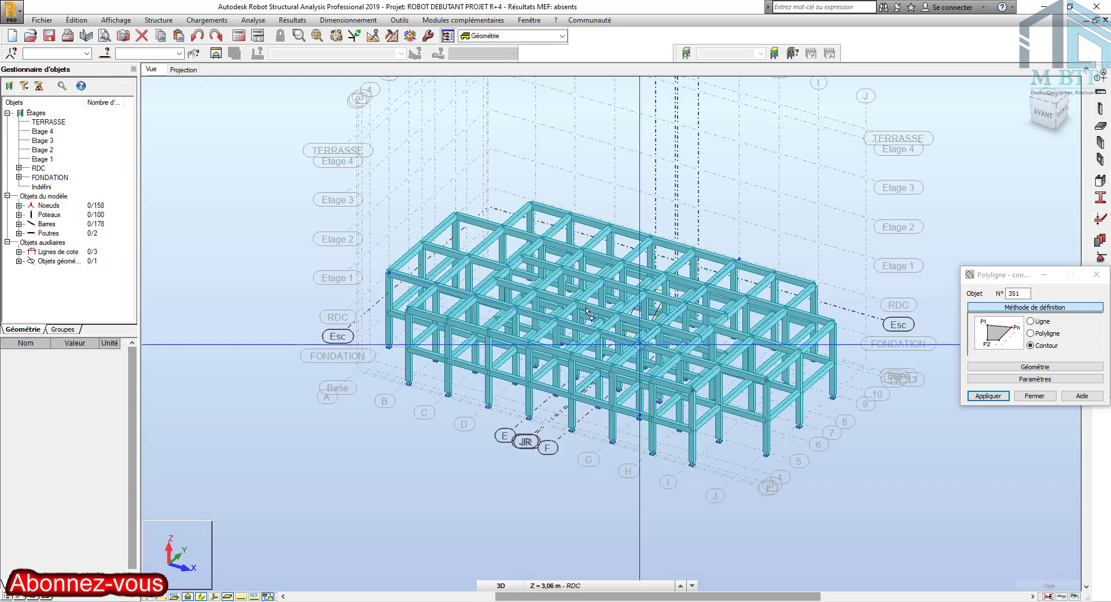
left_click(201, 597)
scroll(648, 363, "up", 5)
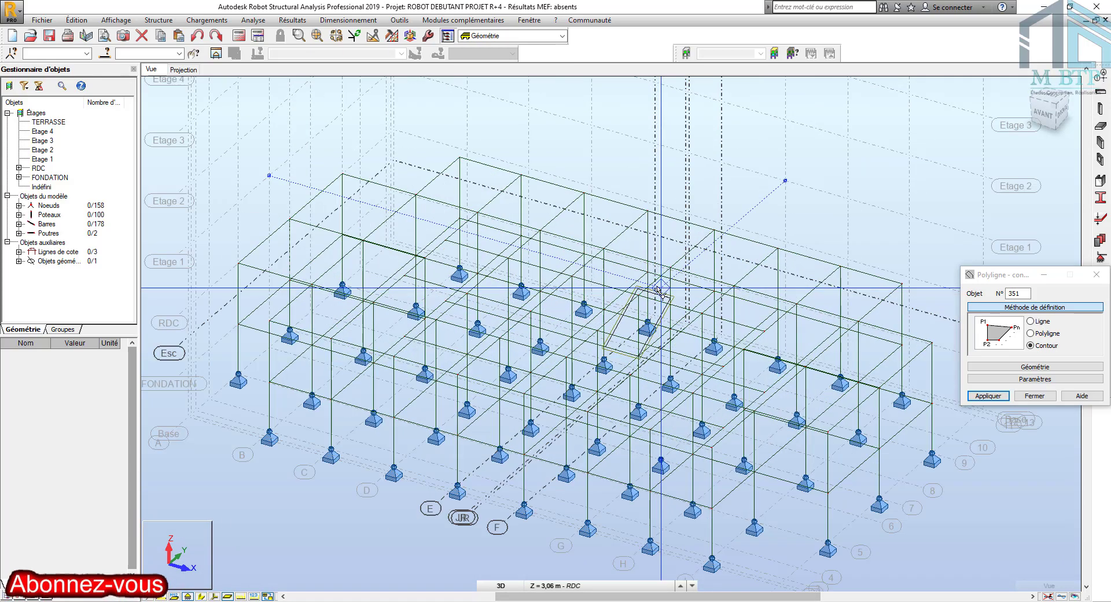
middle_click_drag(659, 370, 650, 314)
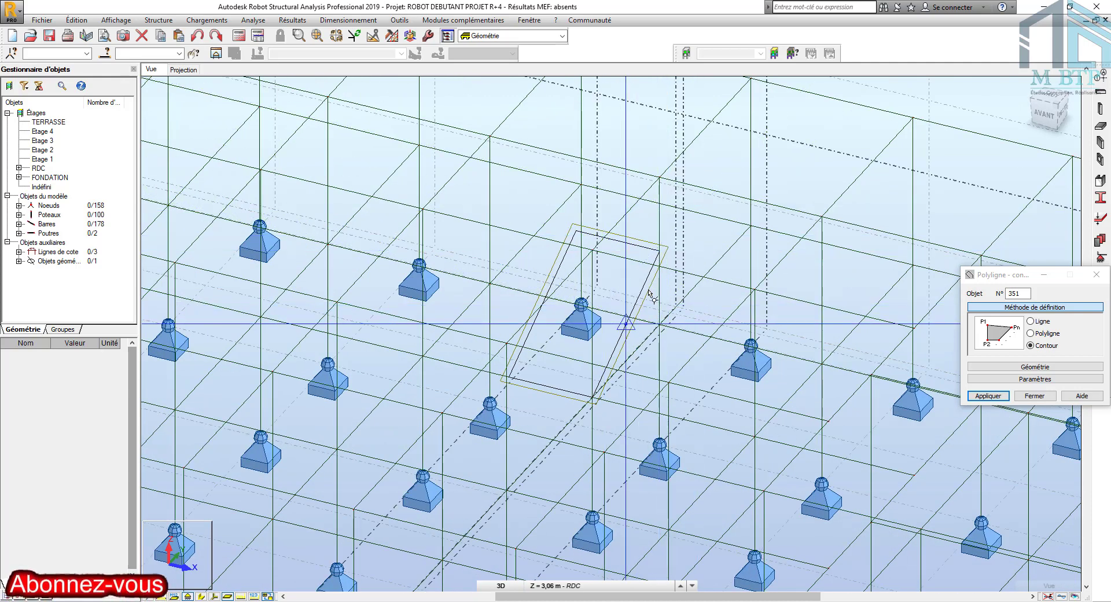
scroll(642, 304, "down", 5)
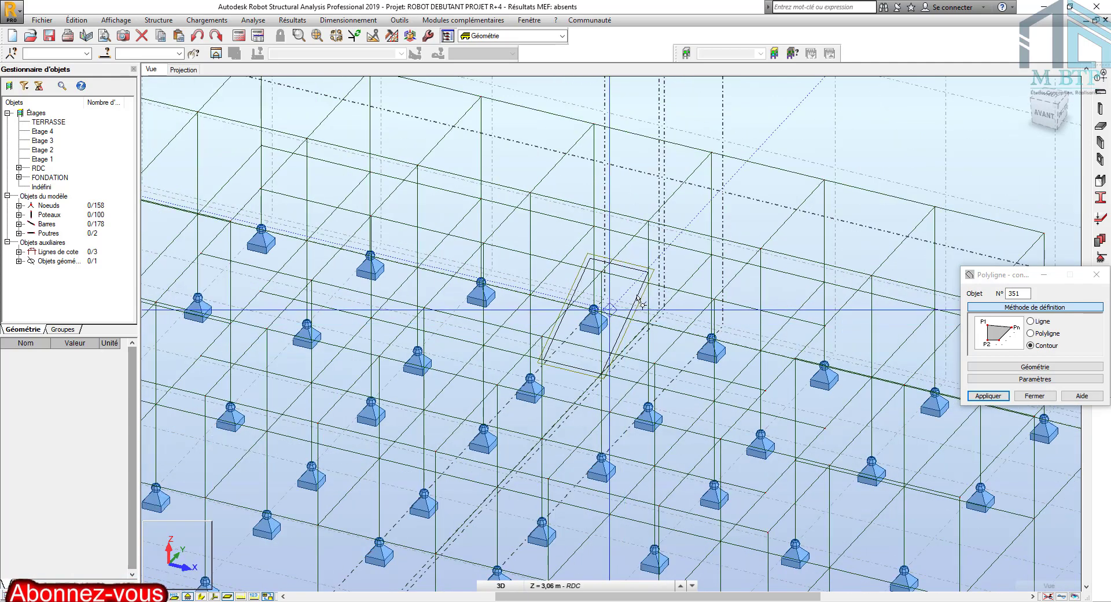
scroll(637, 295, "up", 6)
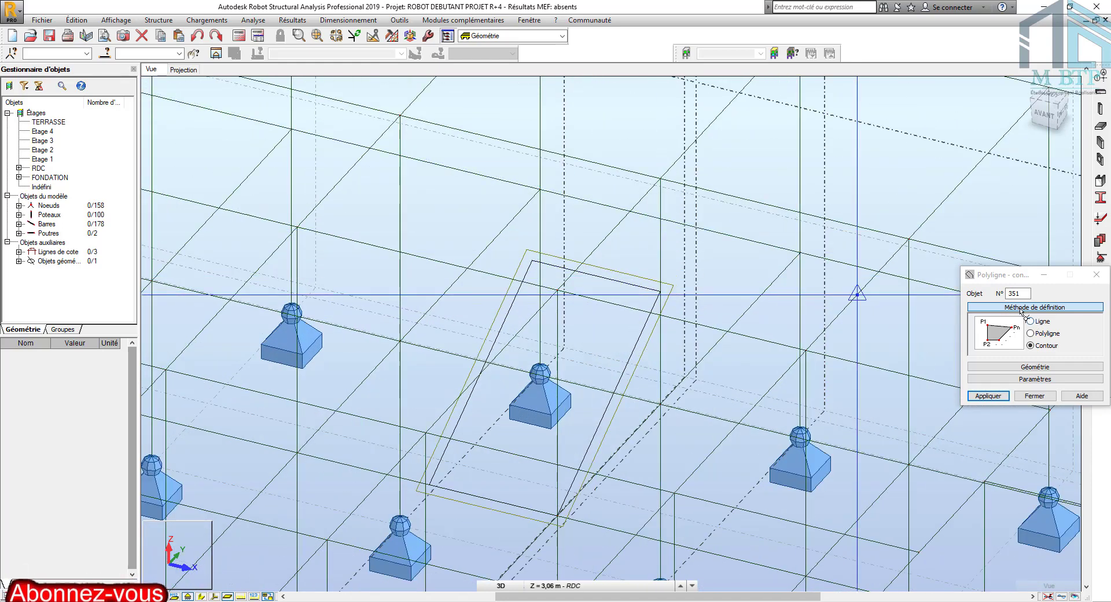
Step: On the plan projection at the Lignes de construction Esc level, 1.53 m, draw a rectangular landing contour between axes E–F and 9–10
left_click(192, 69)
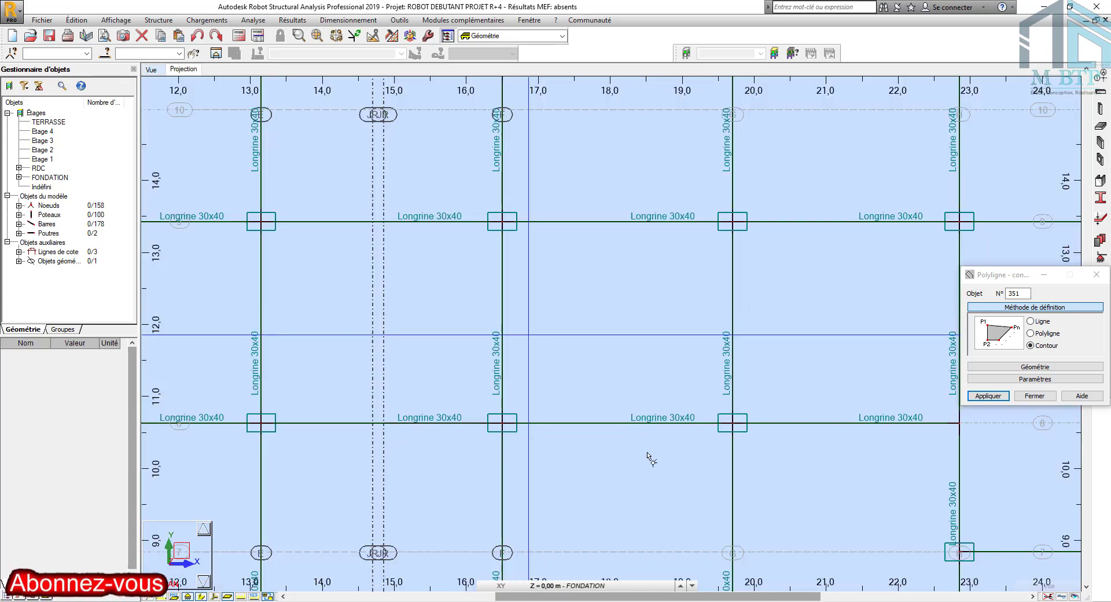
scroll(657, 548, "down", 2)
left_click(659, 585)
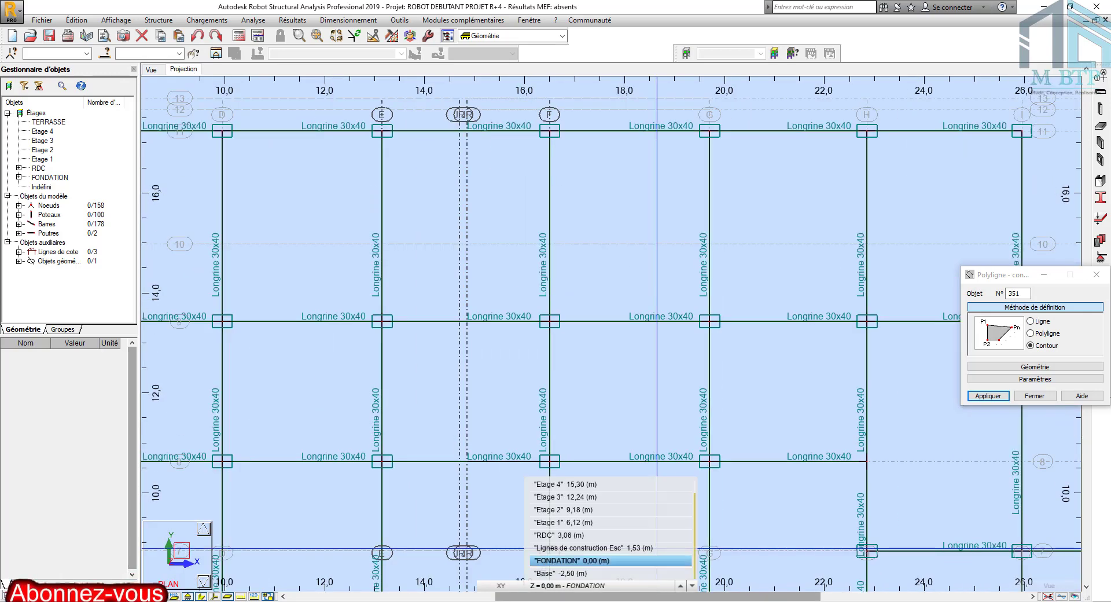
left_click(689, 588)
left_click(657, 587)
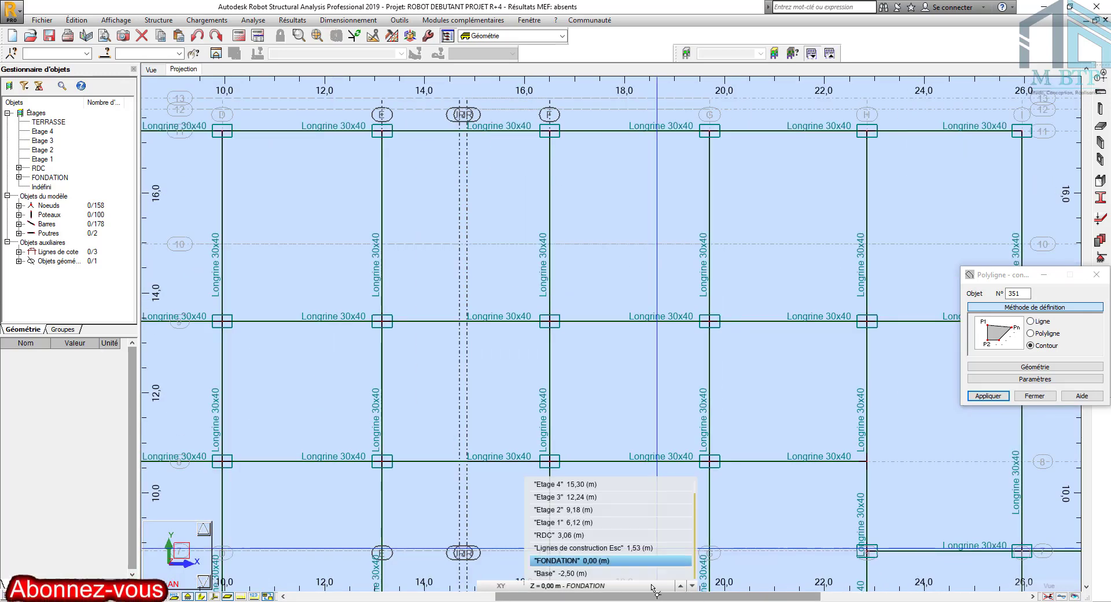
left_click(613, 549)
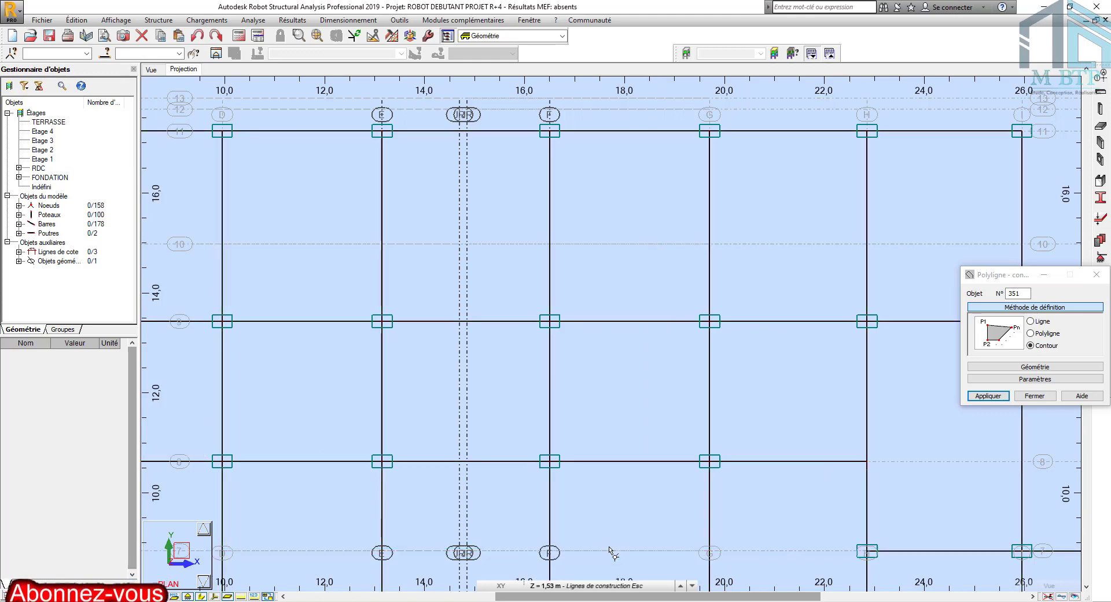
scroll(478, 290, "down", 3)
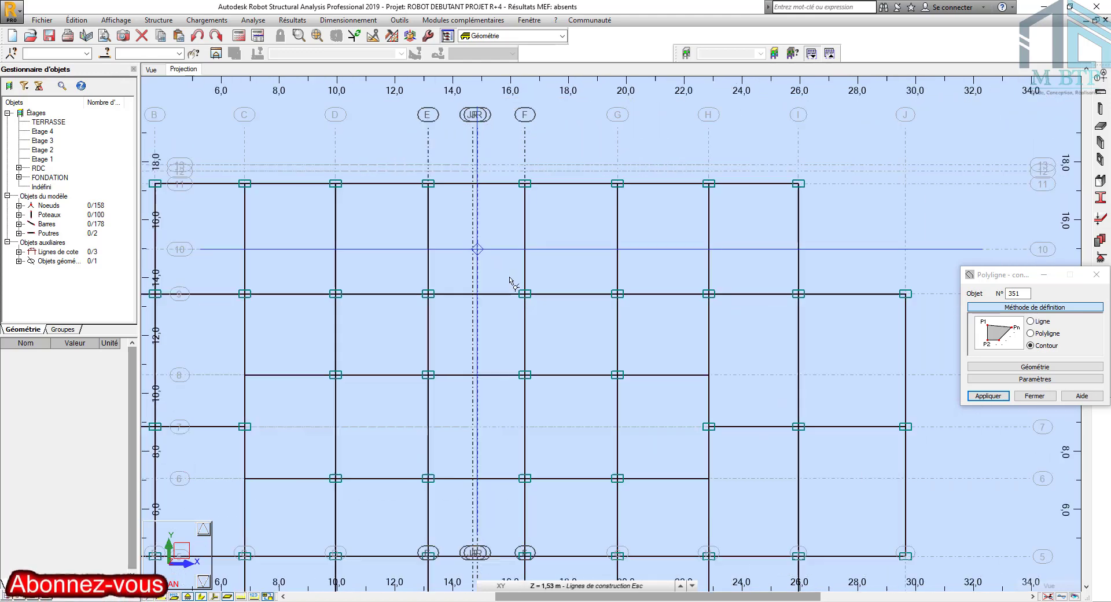
scroll(502, 258, "up", 2)
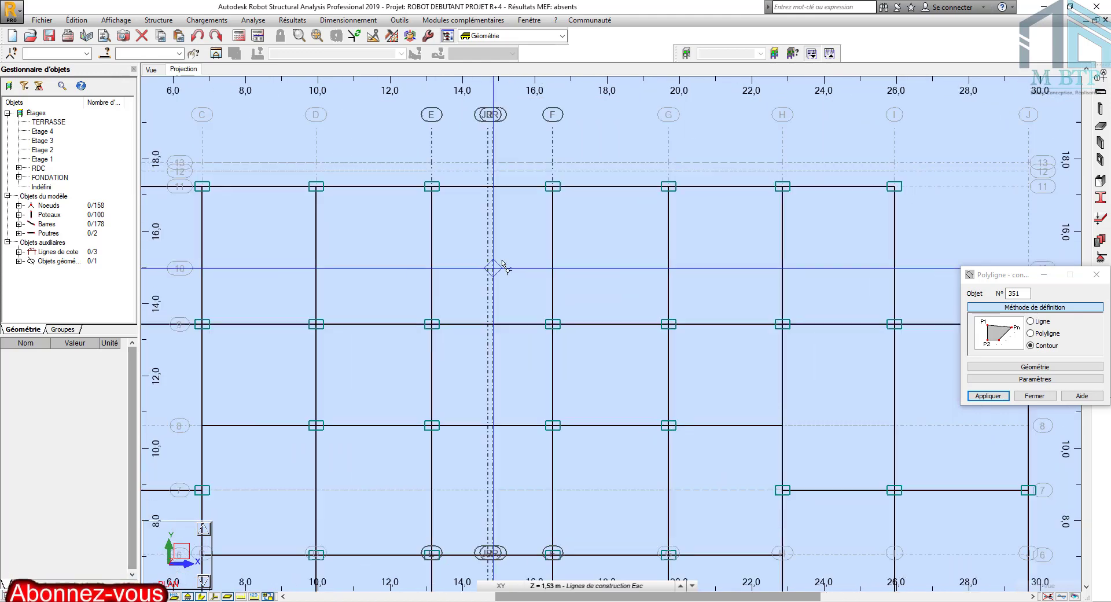
scroll(500, 259, "up", 1)
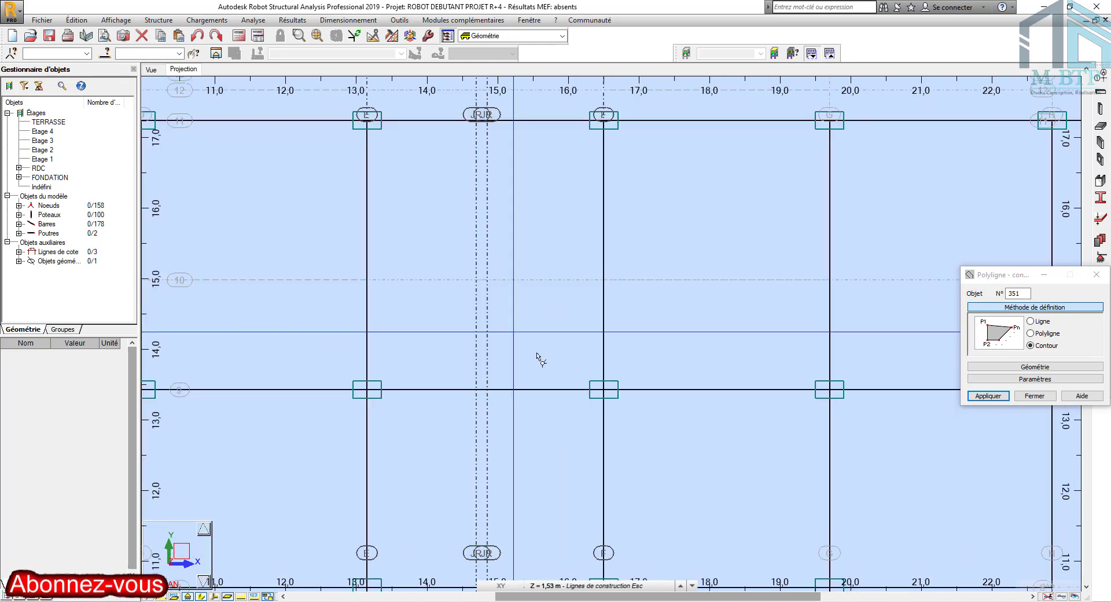
scroll(538, 359, "up", 1)
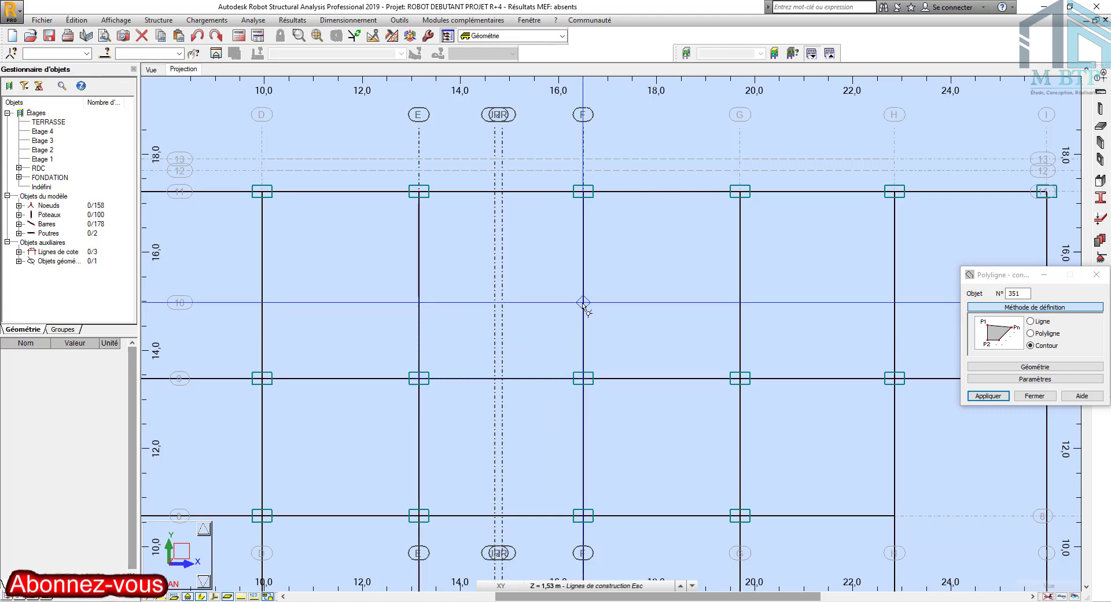
left_click(418, 302)
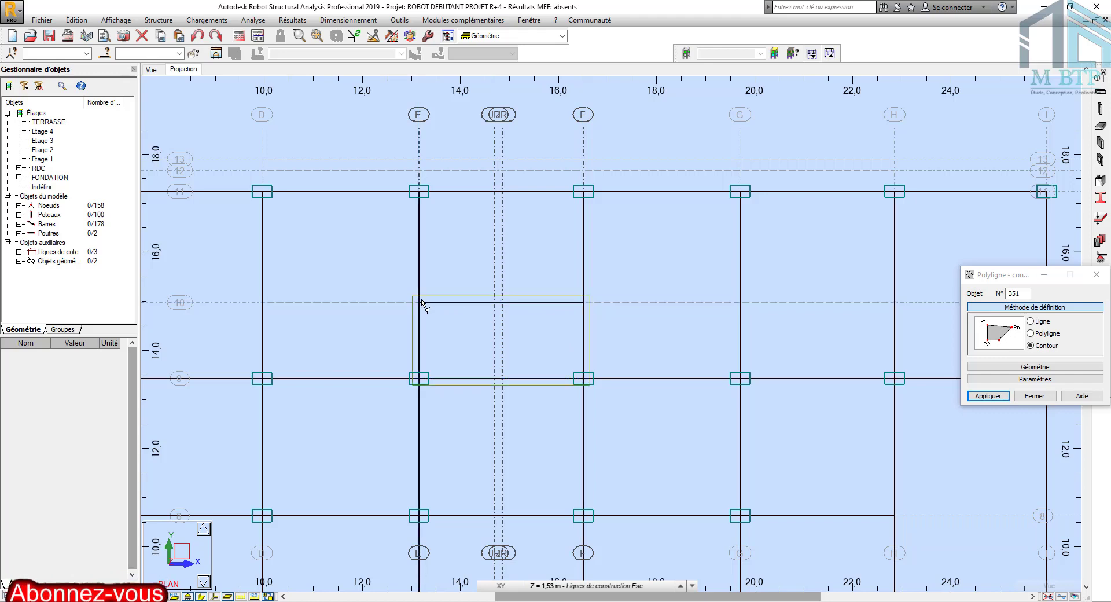
Step: Start another contour at E/9 on the Esc level and add points on axis 8 at E and the nearest JR line at RDC, 3.06 m
scroll(538, 316, "down", 1)
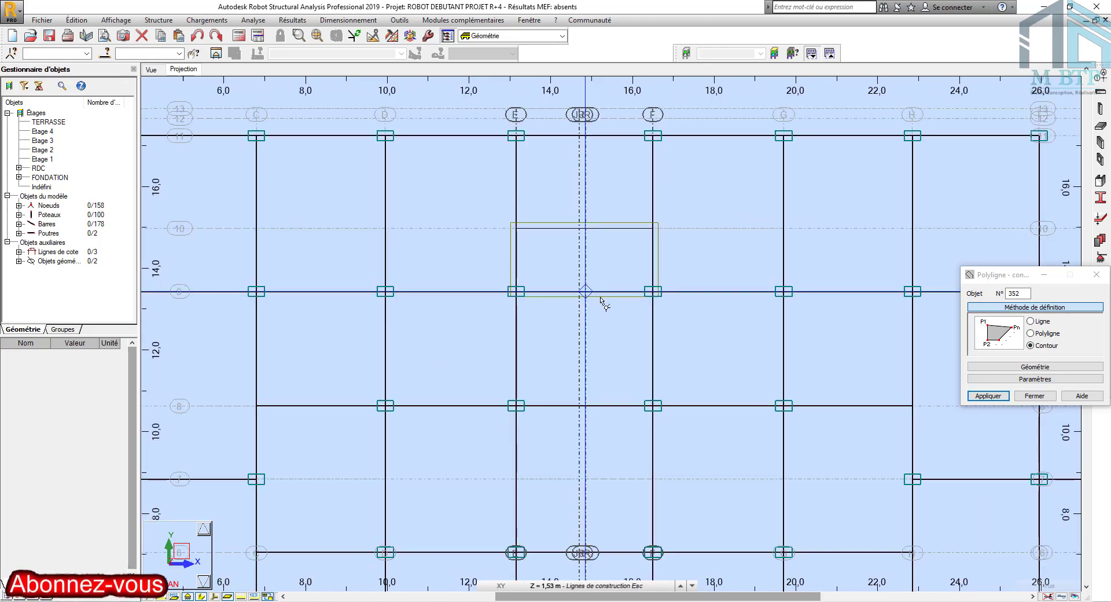
middle_click_drag(600, 302, 615, 256)
scroll(535, 252, "up", 1)
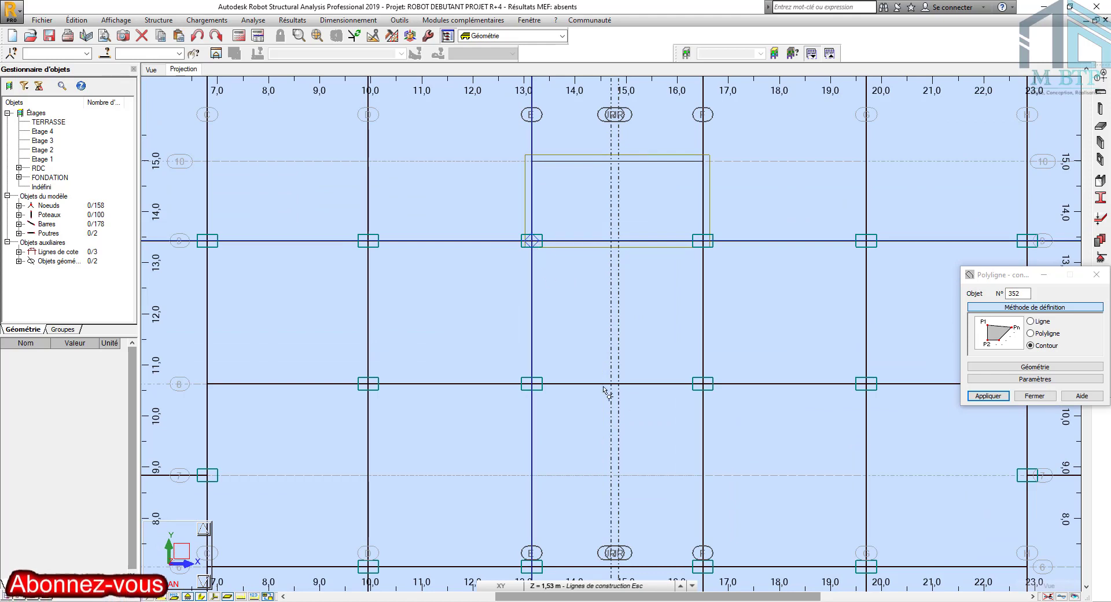
left_click(532, 242)
left_click(676, 586)
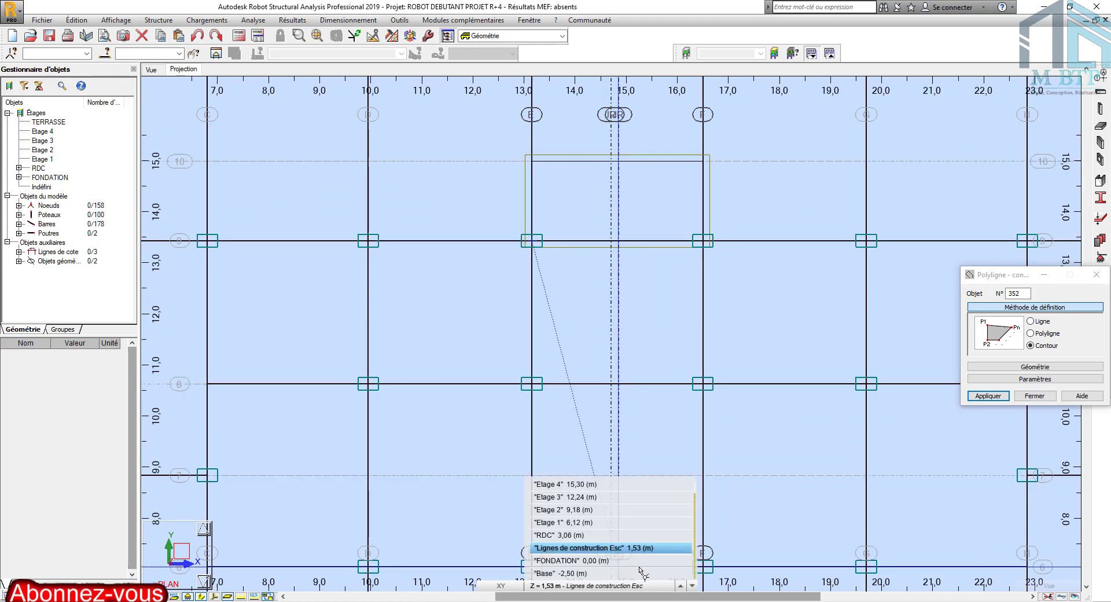
left_click(602, 535)
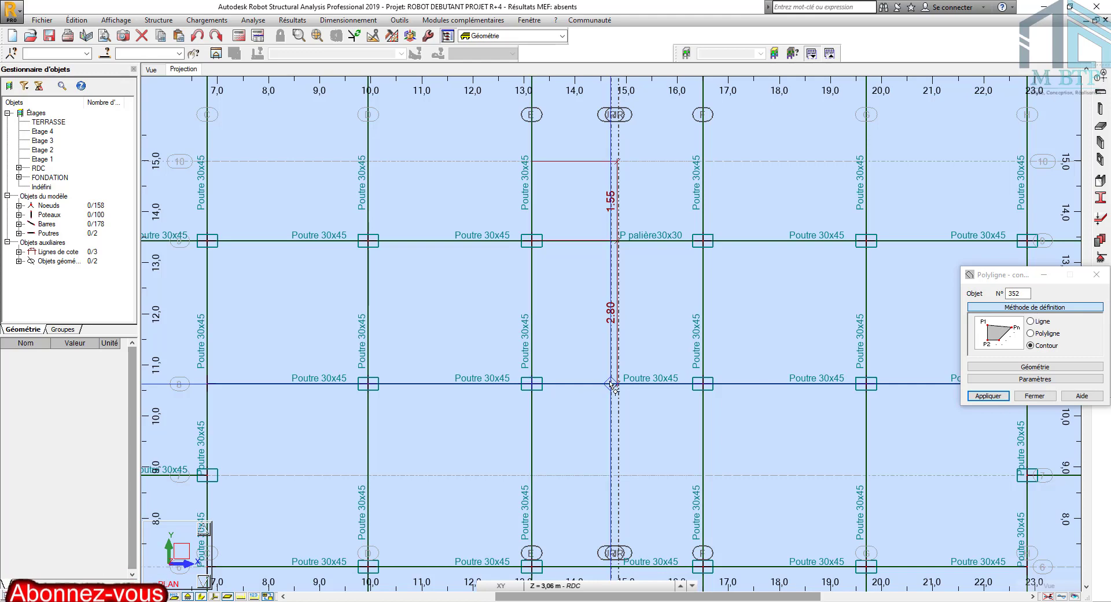
Step: Return to the Esc level, 1.53 m, close the second sloped contour through JR/9 back to E/9, and end the Polyligne - contour command
left_click(638, 588)
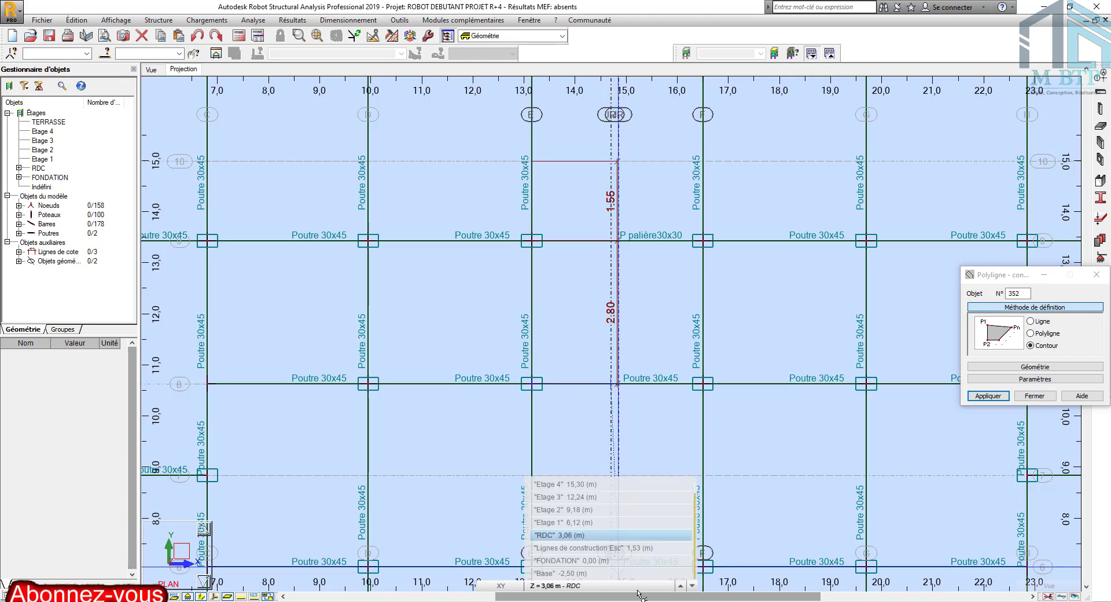
left_click(637, 548)
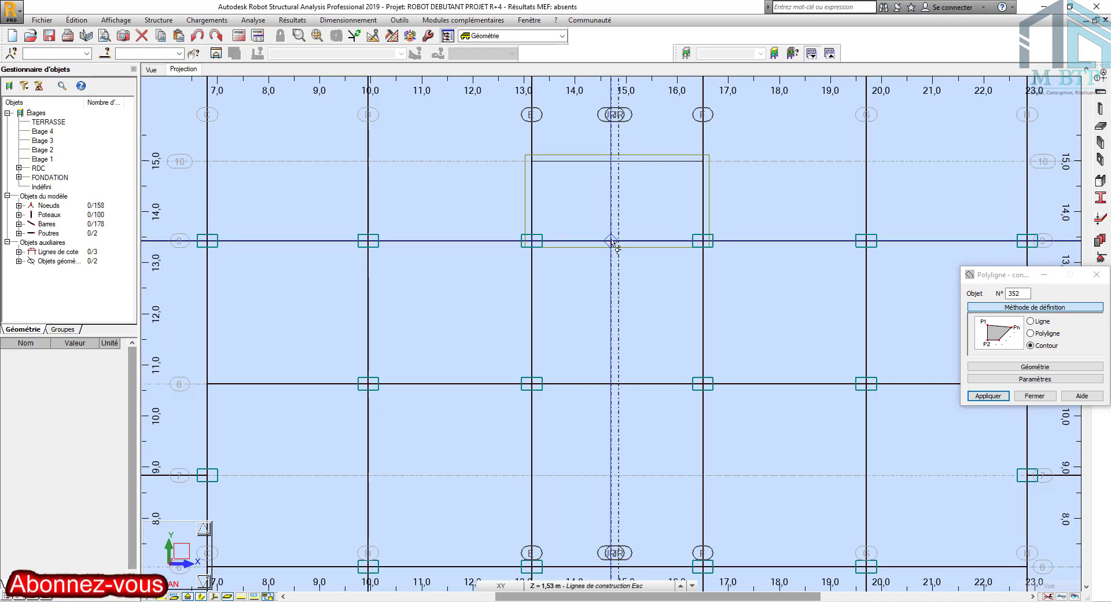
left_click(533, 240)
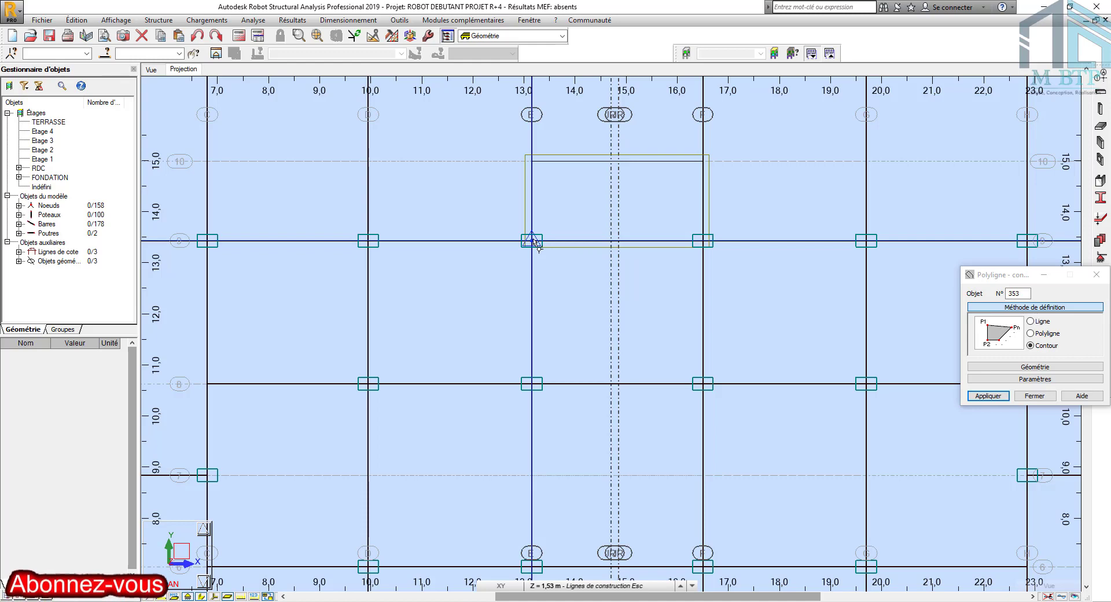
left_click(1098, 276)
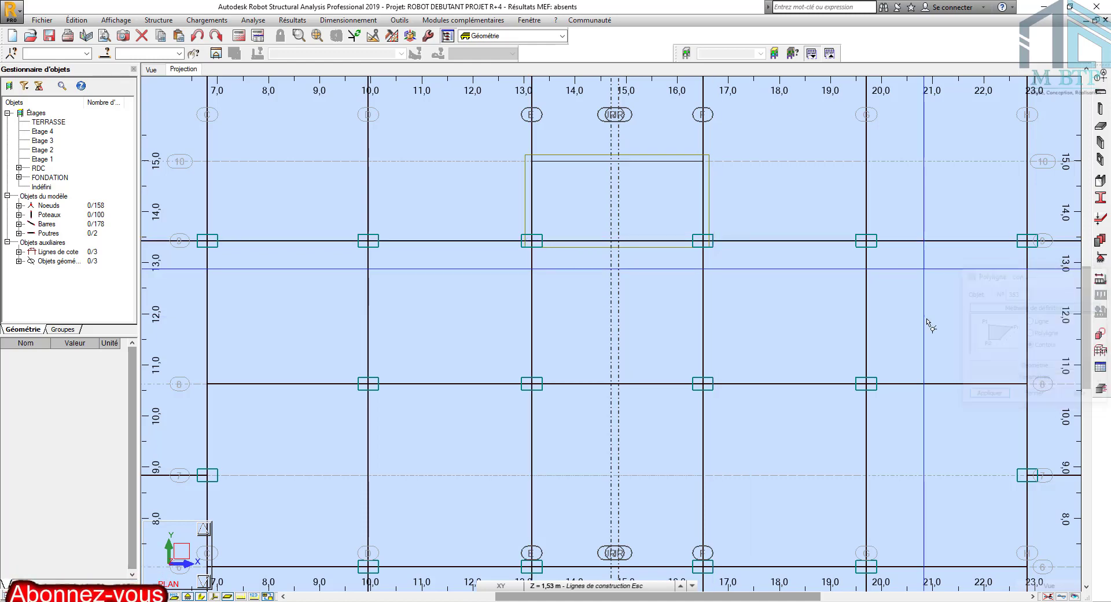
Step: In the 3D view, start a Panneau using the liste d'objets creation mode and select the landing contour as its object
left_click(154, 70)
scroll(539, 275, "up", 3)
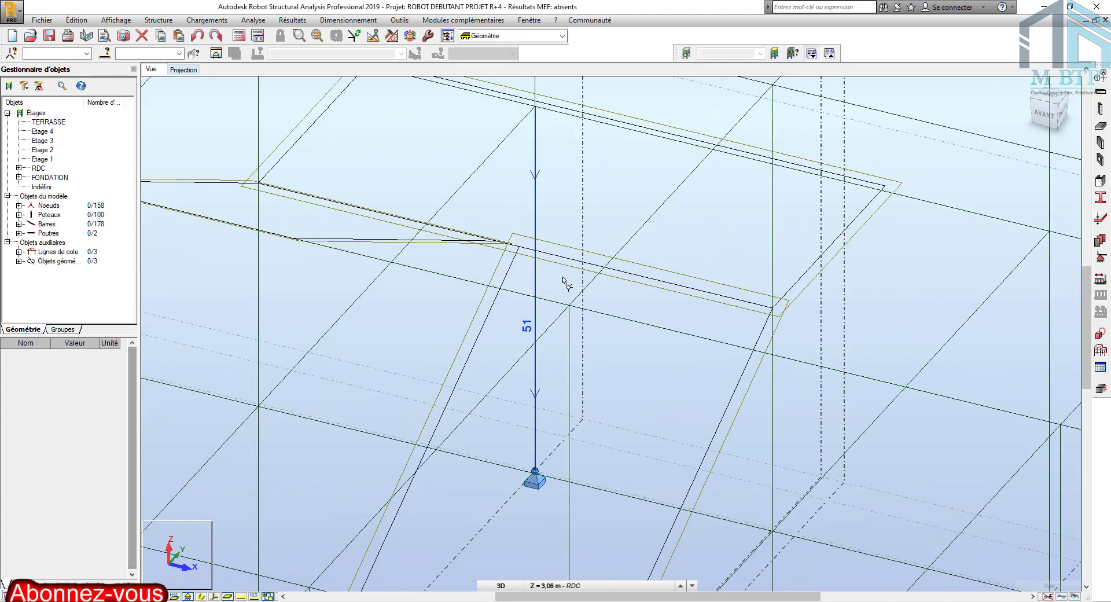
scroll(566, 282, "down", 5)
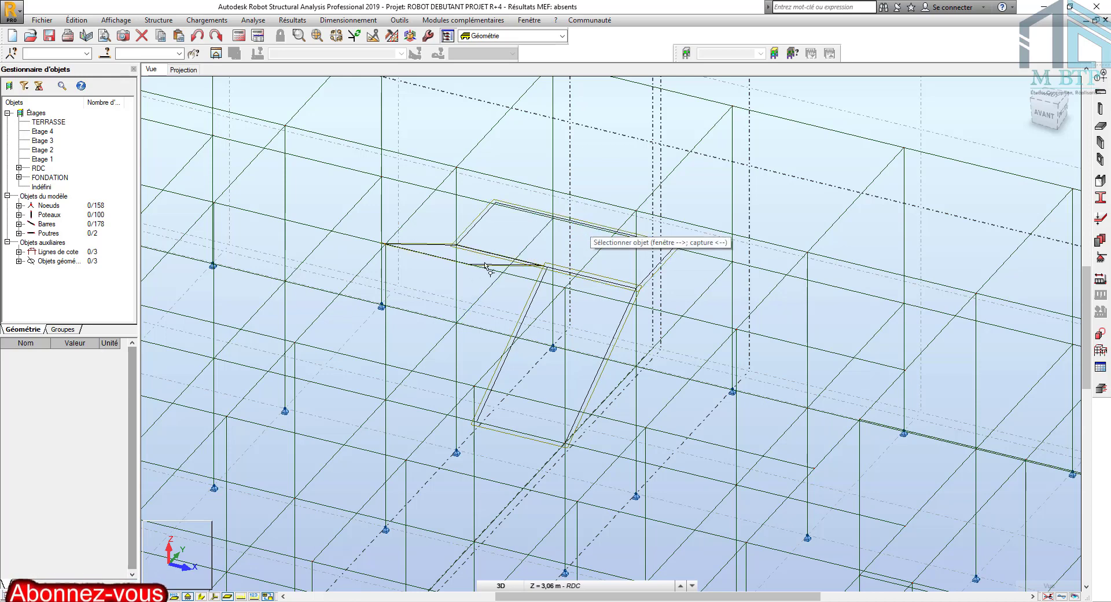
left_click(157, 21)
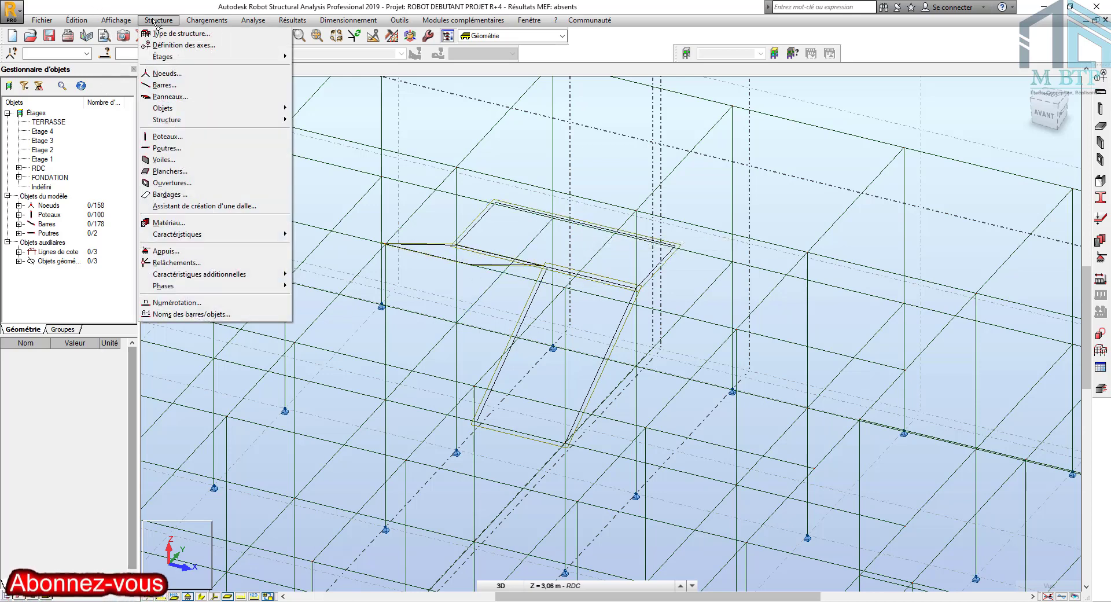
left_click(175, 97)
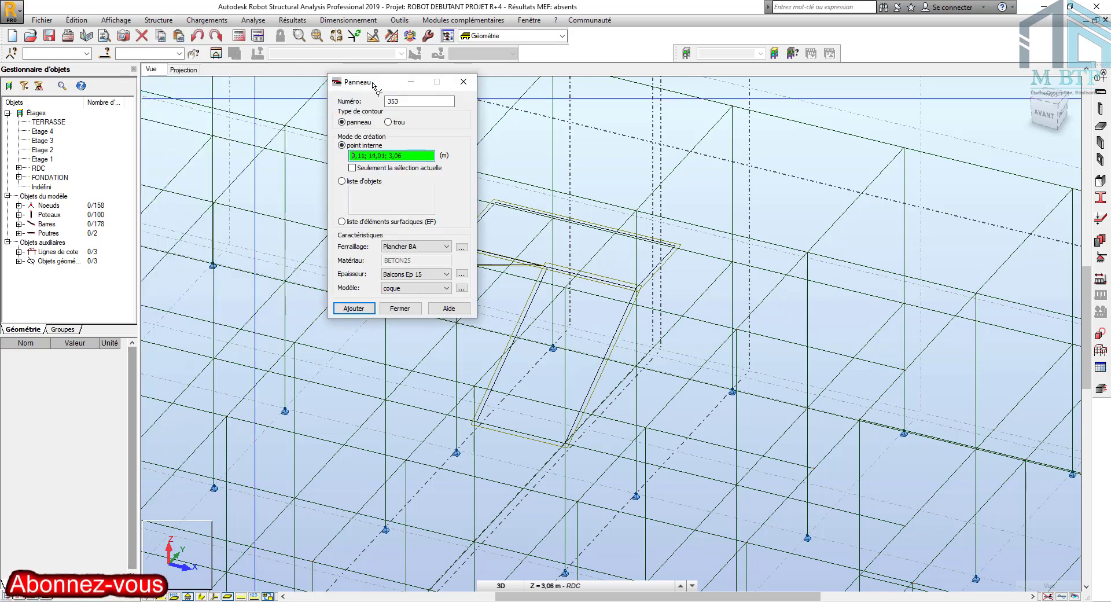
left_click_drag(463, 89, 980, 164)
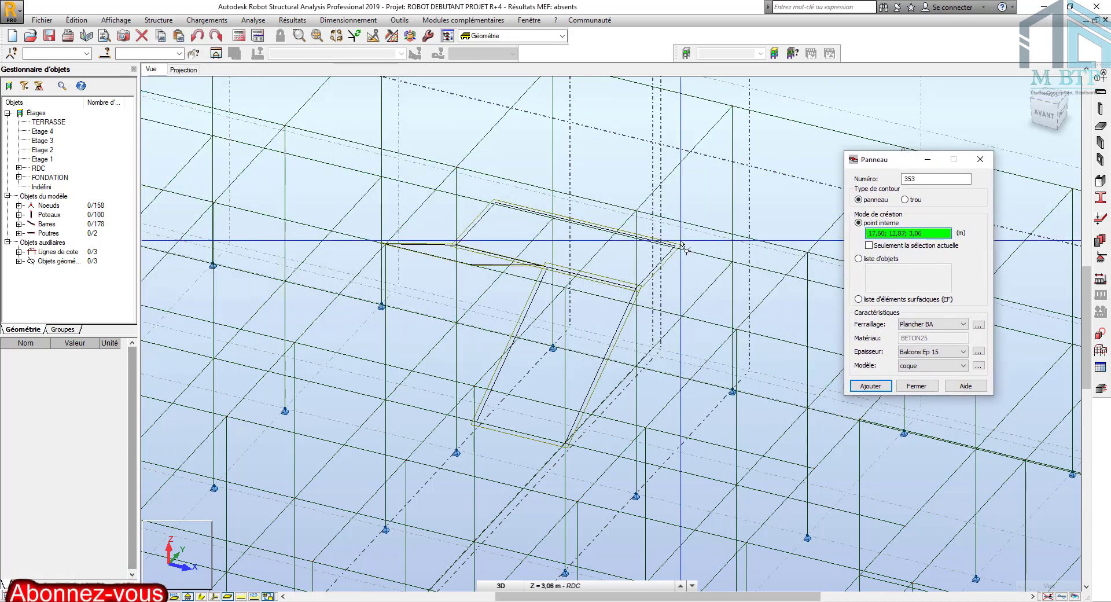
left_click(859, 258)
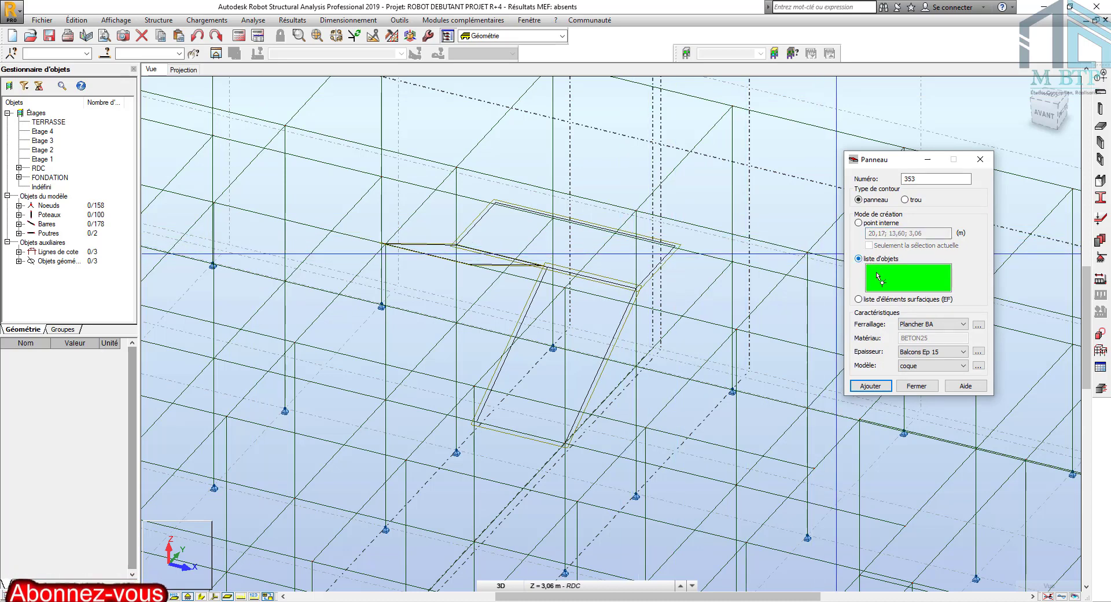
left_click(677, 249)
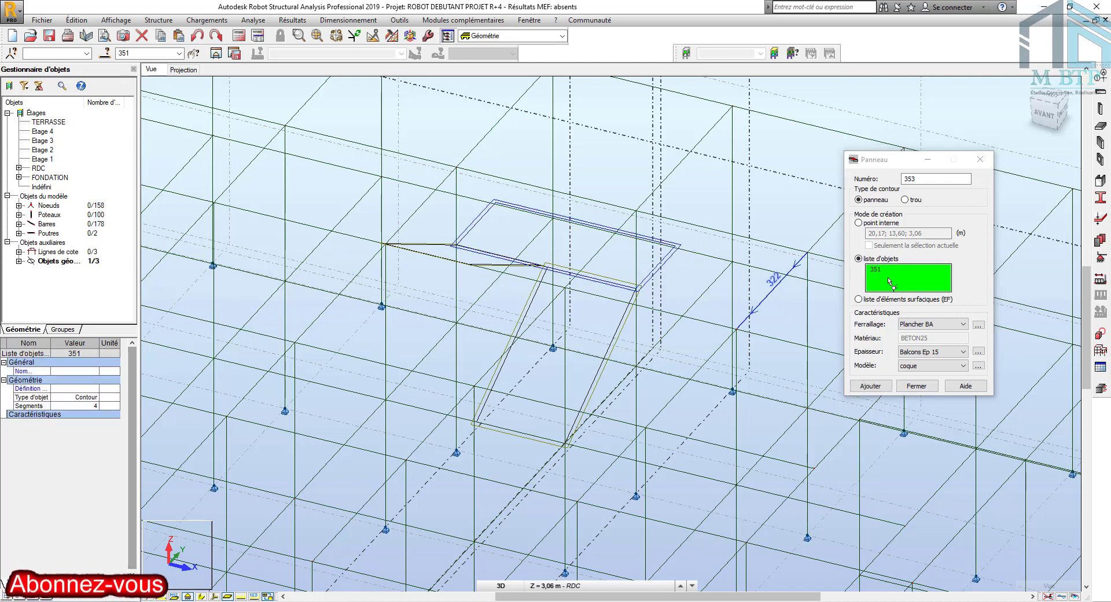
Step: Set the panel thickness to Esc 15 and add the landing panel with Plancher BA reinforcement and the coque model
left_click(963, 352)
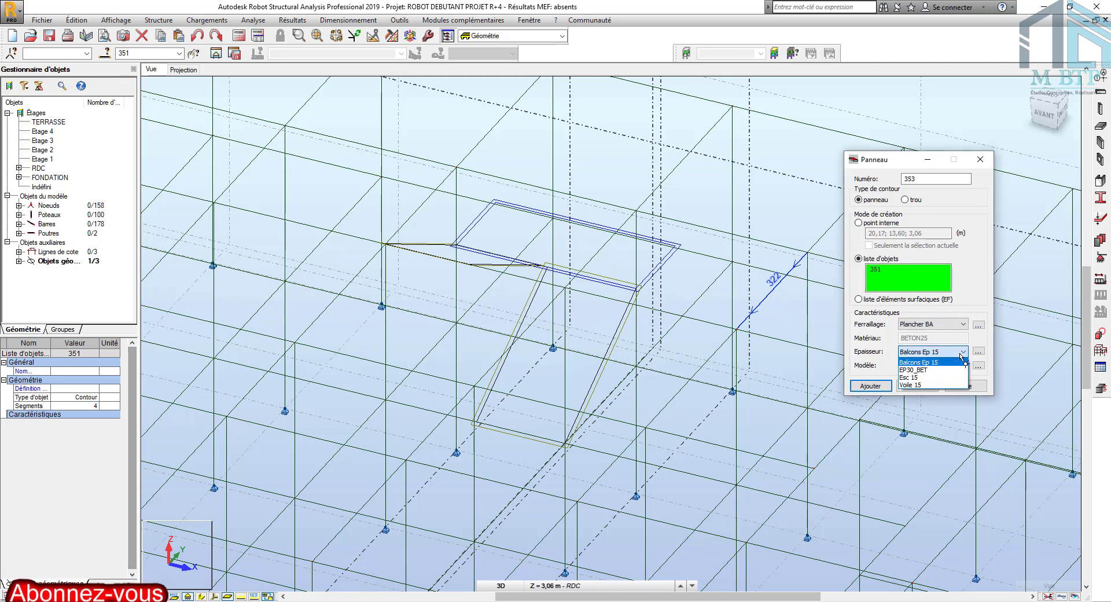
left_click(945, 378)
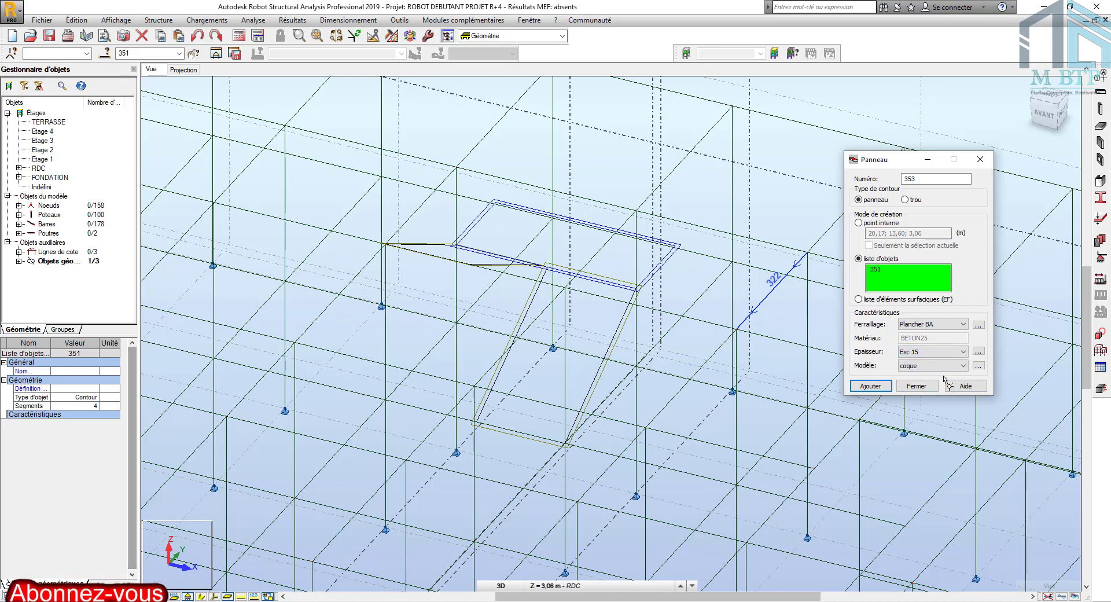
left_click(875, 386)
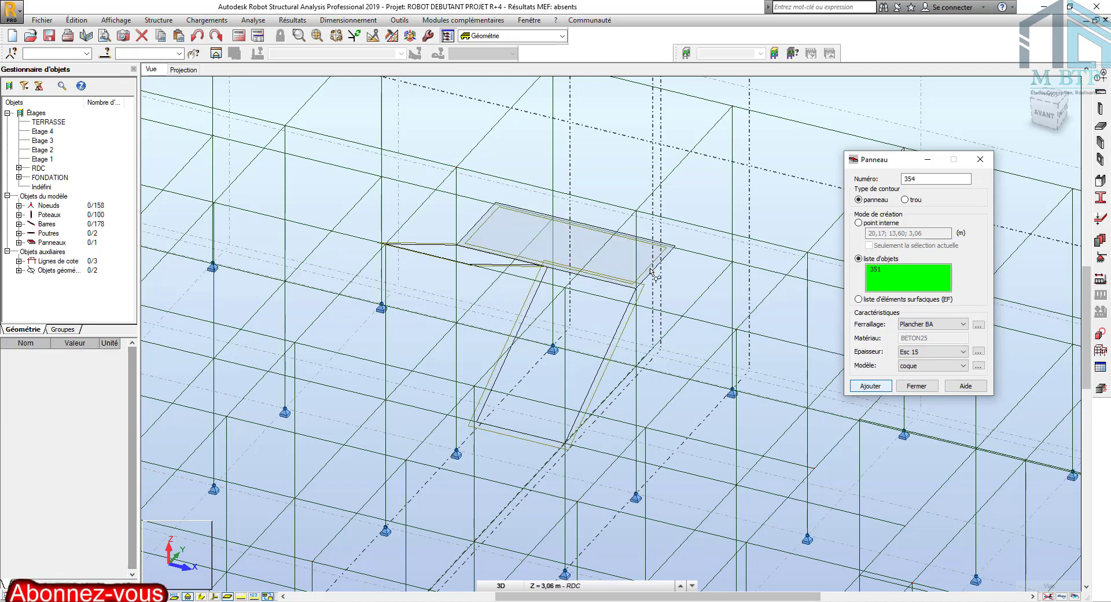
Step: Select the flight contour on the F side and add it as an Esc 15 panel with Plancher BA reinforcement and the coque model
left_click(624, 327)
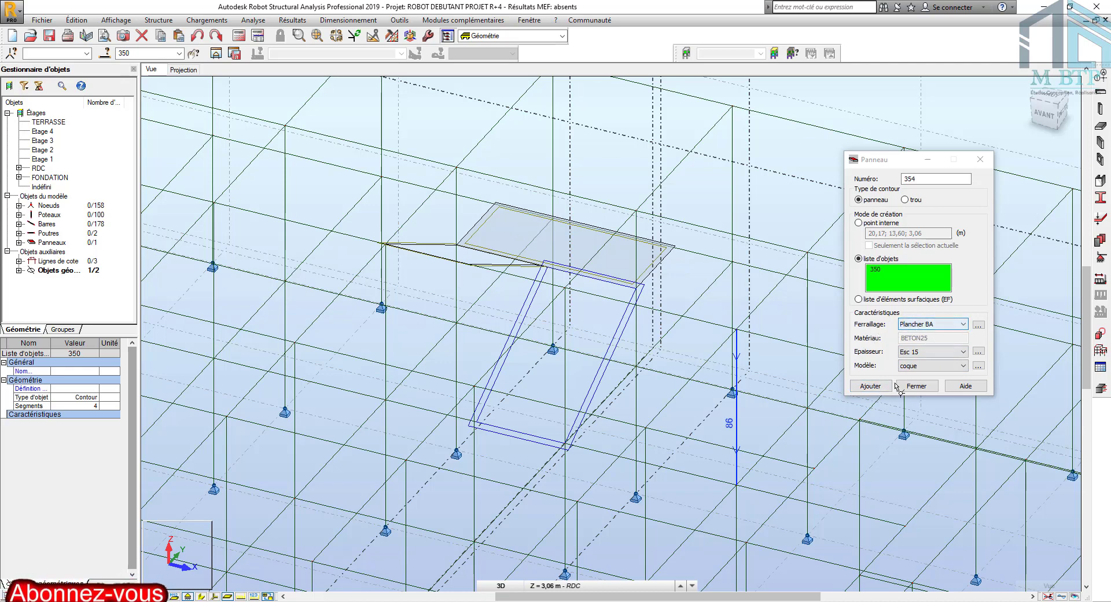
left_click(957, 327)
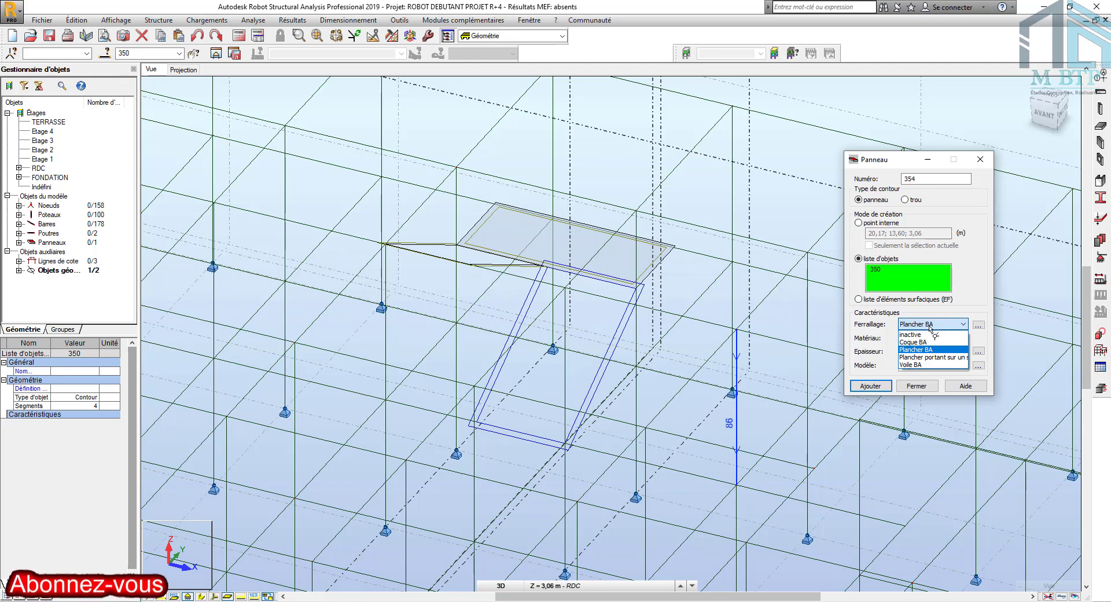
left_click(921, 350)
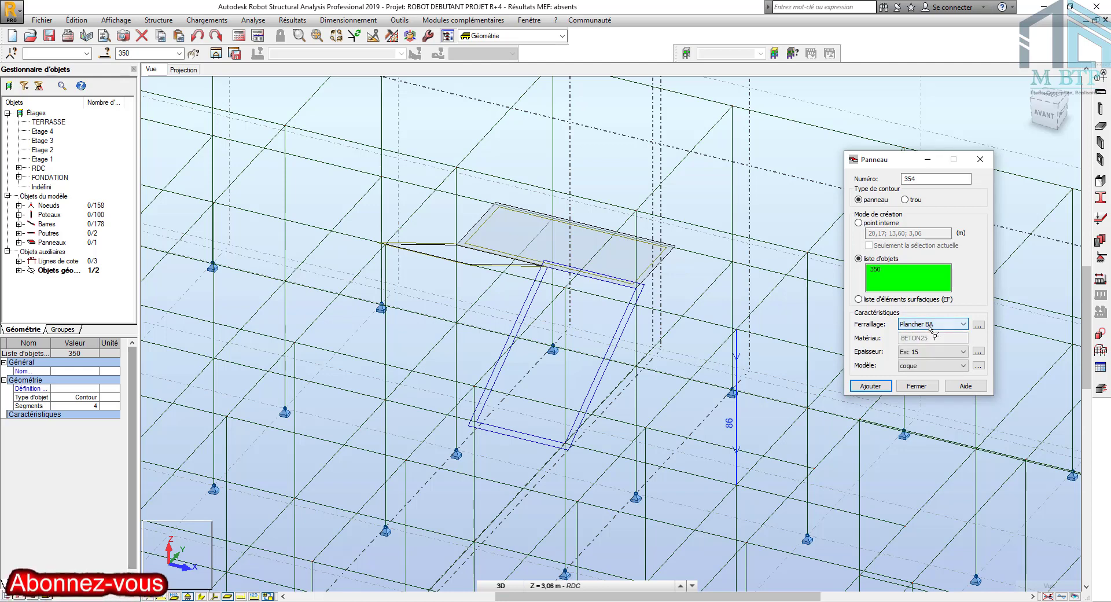
left_click(872, 386)
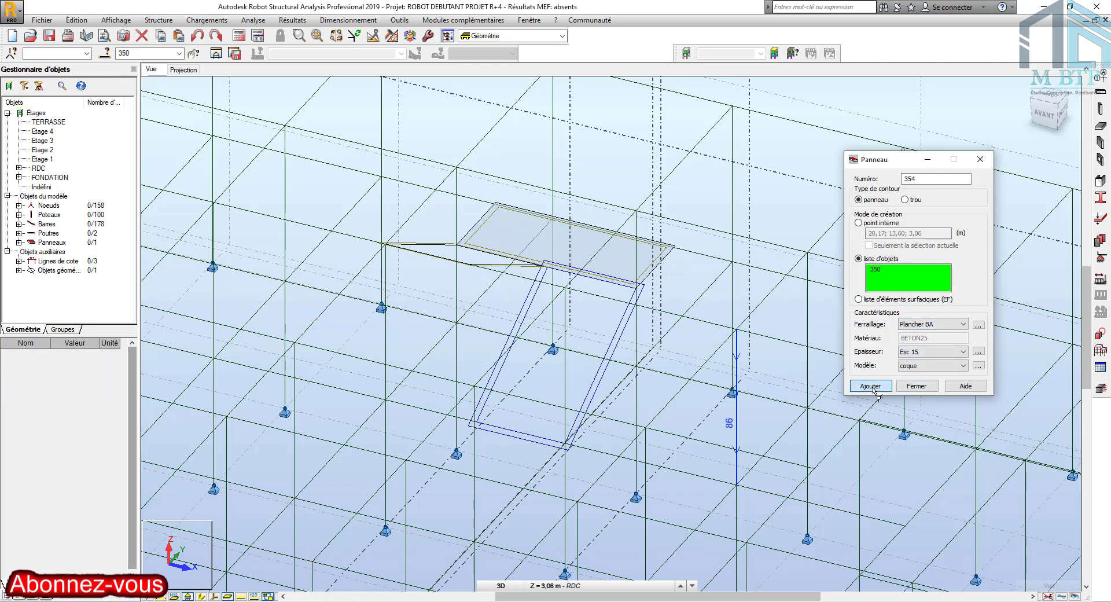
Step: Add the other flight contour, on the E side, as an Esc 15 coque panel and finish the Panneau command
left_click(474, 267)
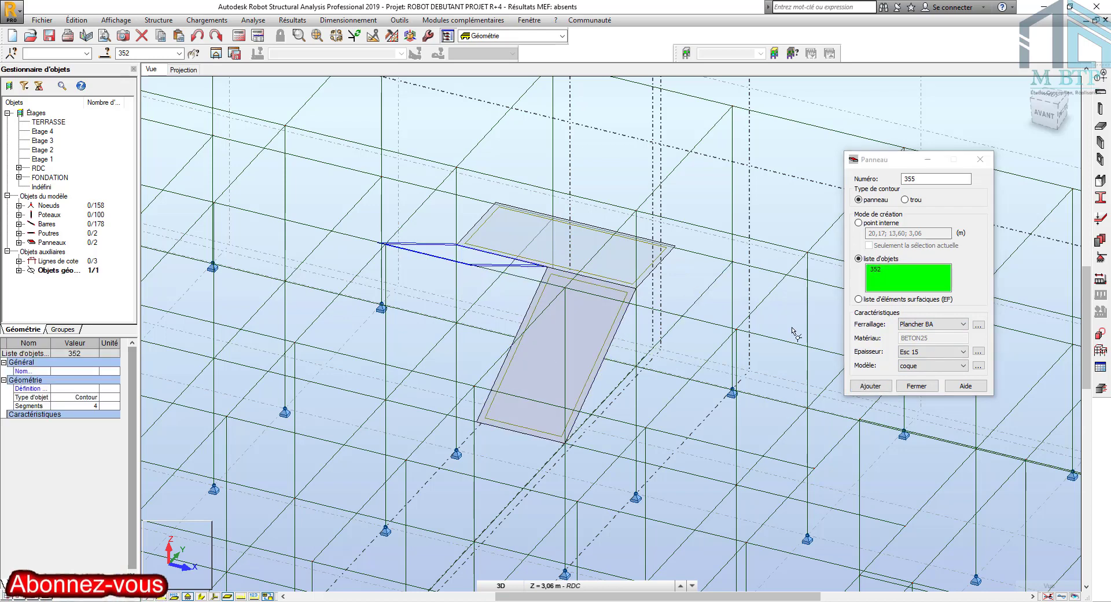
left_click(886, 386)
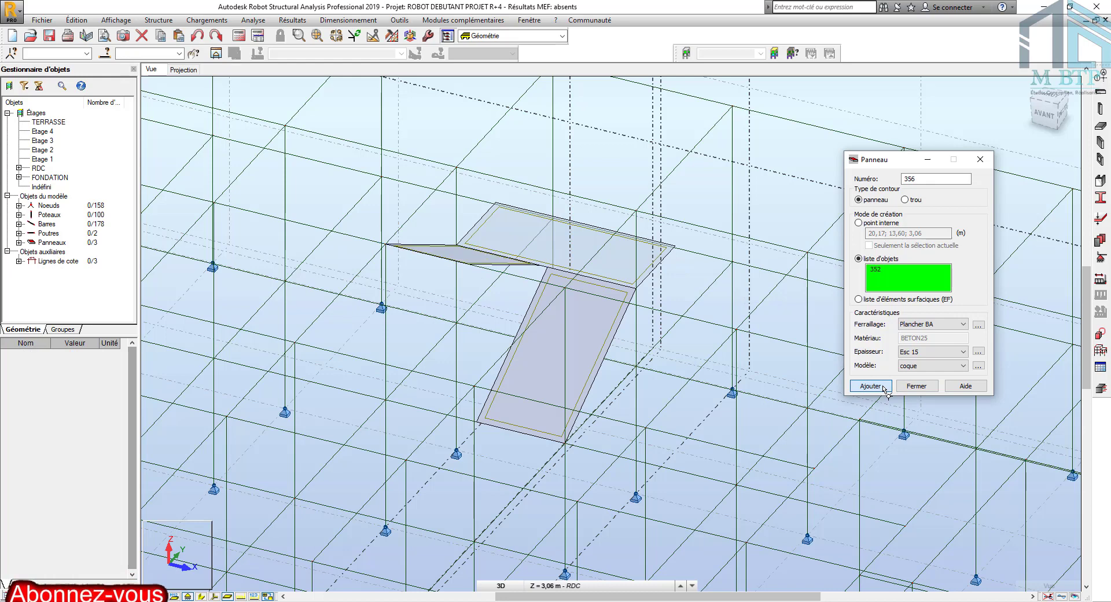
left_click(980, 159)
Step: Display the bars' section shapes and examine the stair panels within the 3D frame from the front and the rear
scroll(602, 257, "down", 10)
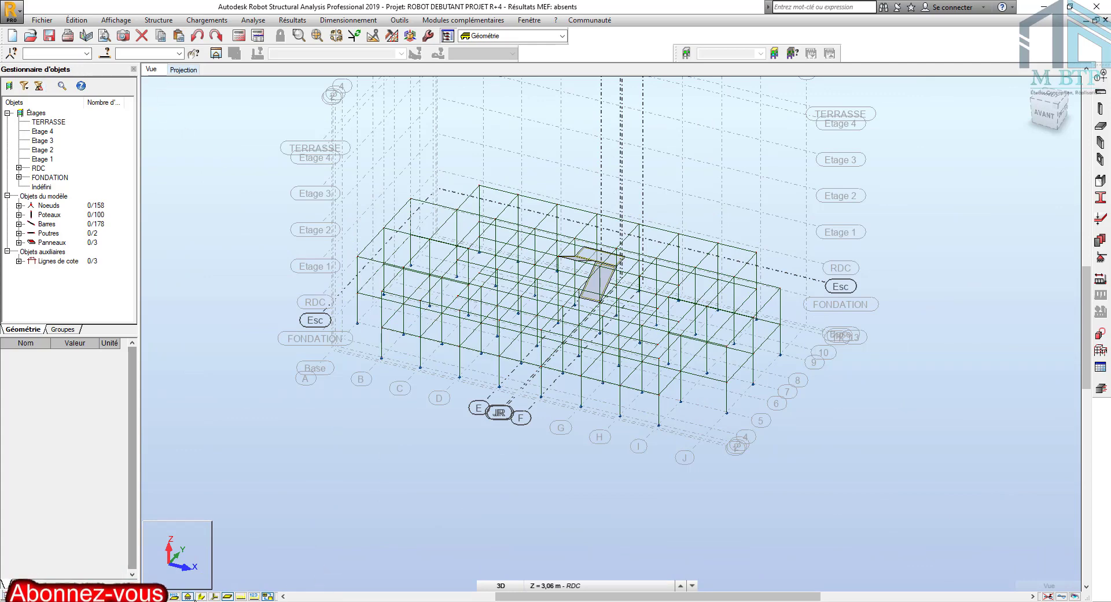
left_click(200, 597)
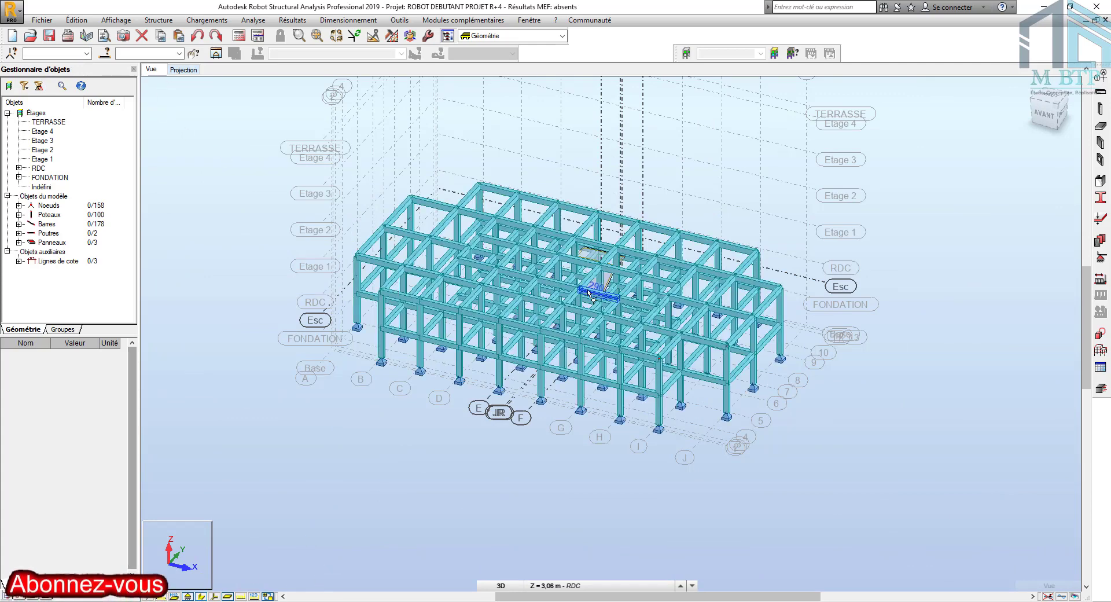
scroll(596, 295, "down", 1)
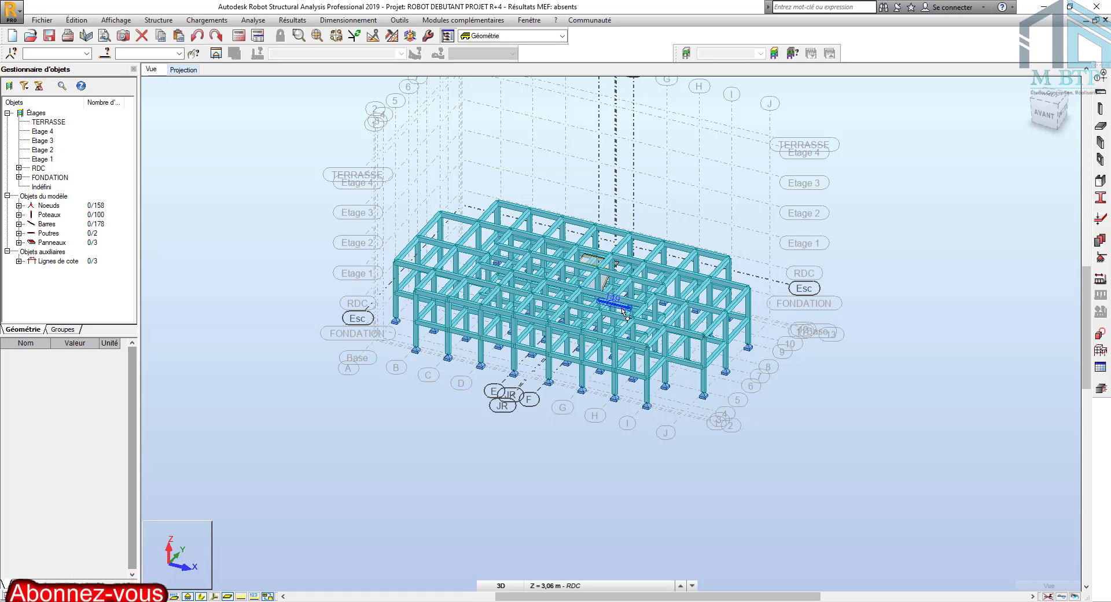
middle_click_drag(622, 309, 570, 320, "shift")
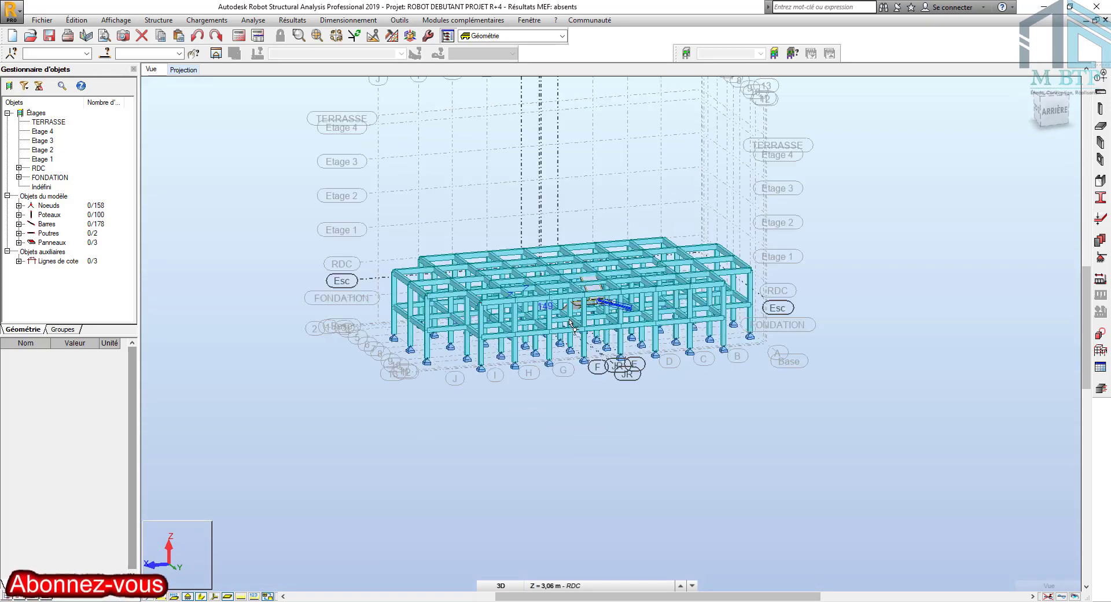
scroll(573, 324, "up", 5)
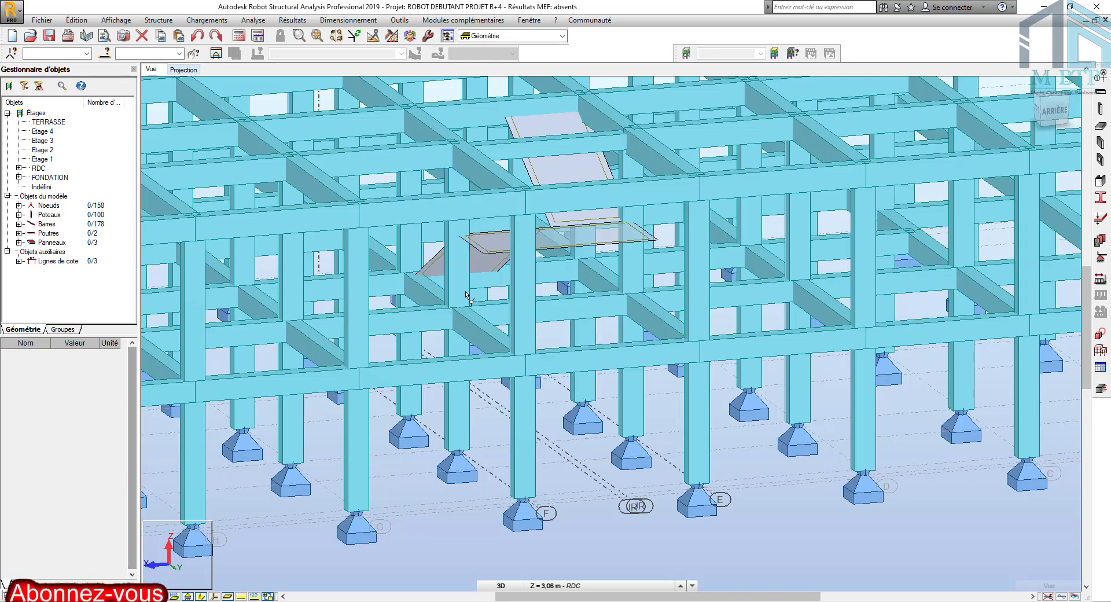
scroll(460, 295, "down", 5)
middle_click_drag(458, 295, 544, 333, "shift")
Step: In the plan projection at the Esc level, 1,53 m, add a P palière30x30 Poutre BA along axis 10 from E to F
left_click(186, 71)
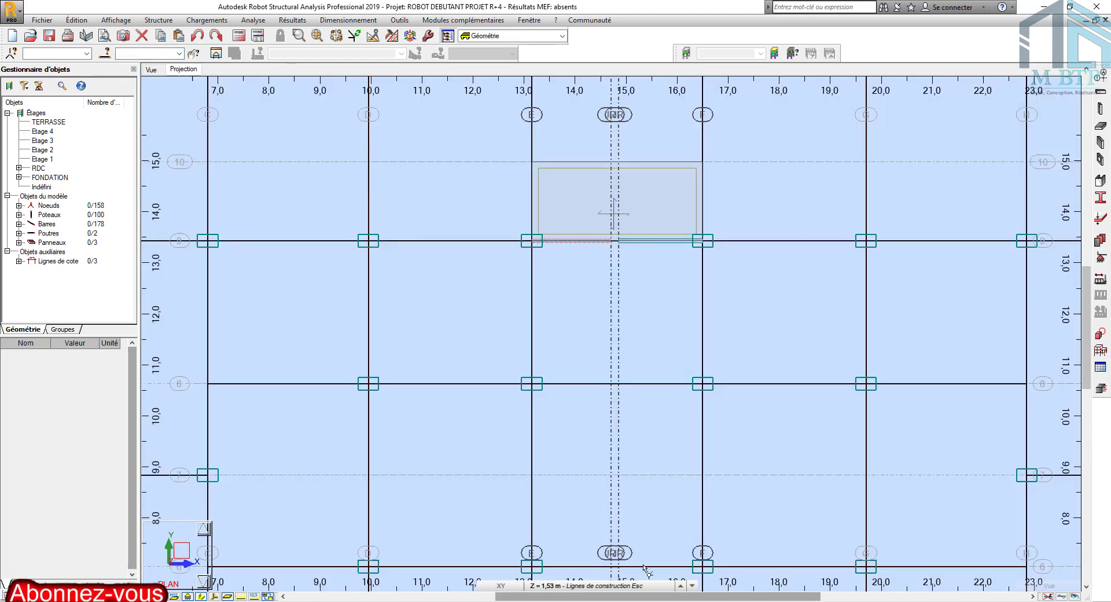
left_click(650, 586)
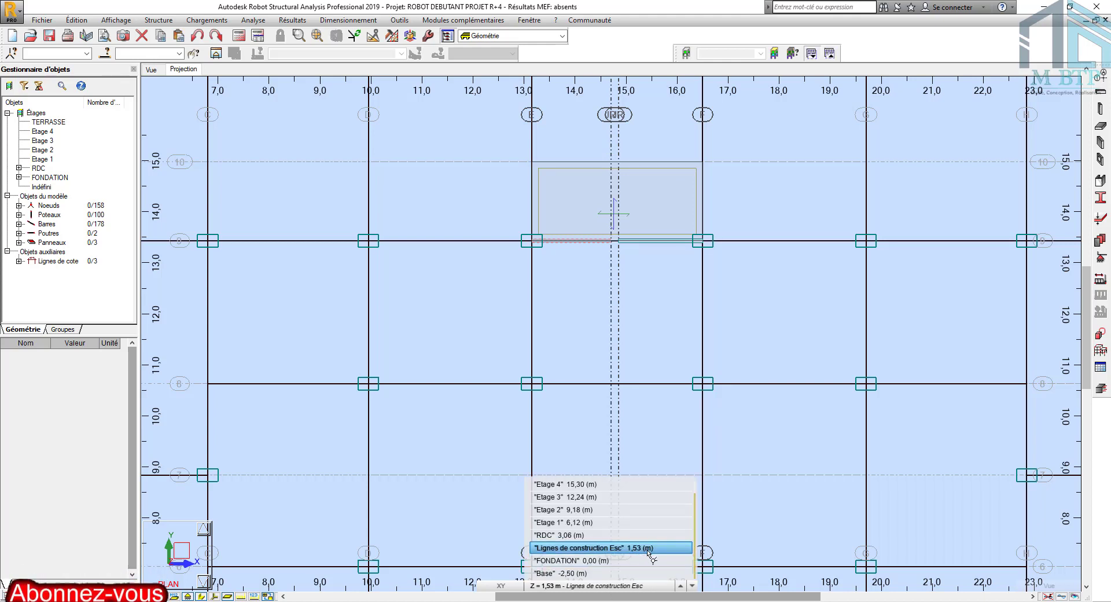
left_click(648, 549)
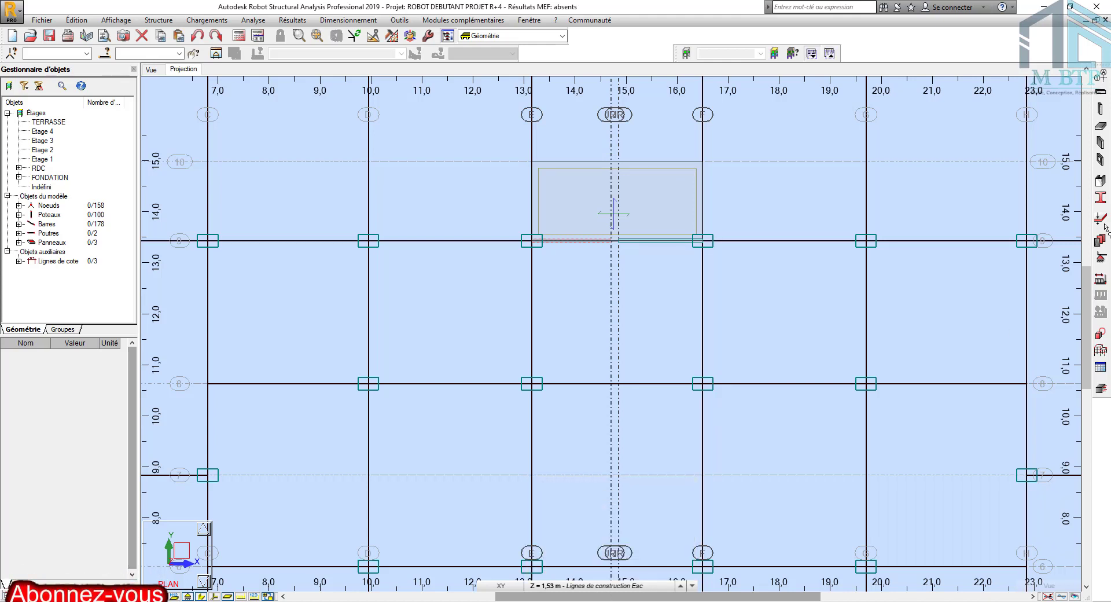
left_click(1101, 92)
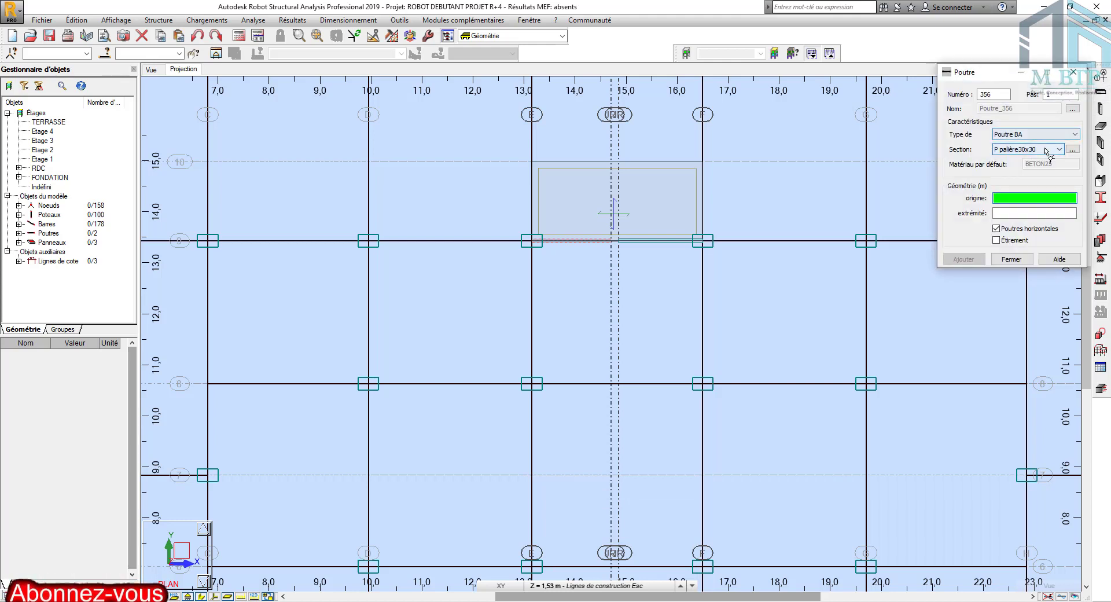
left_click(539, 165)
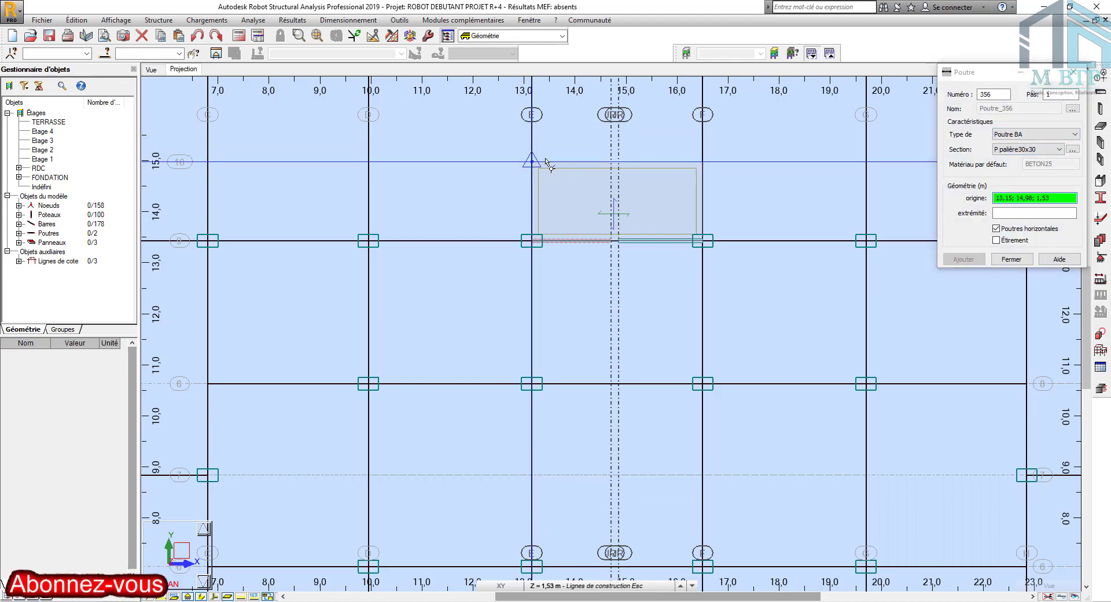
left_click(704, 164)
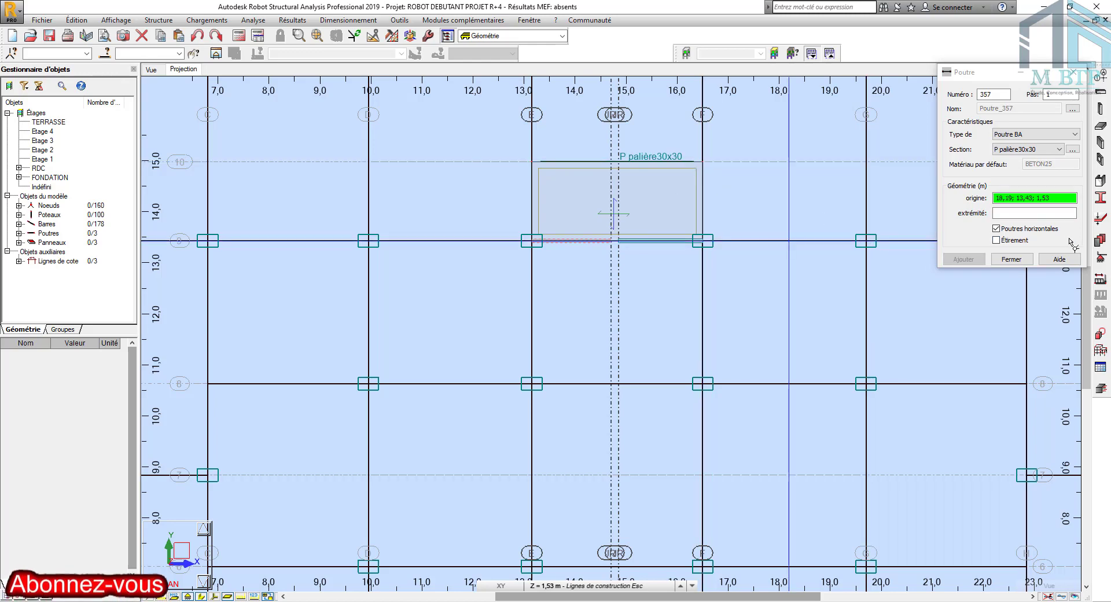
left_click(1012, 259)
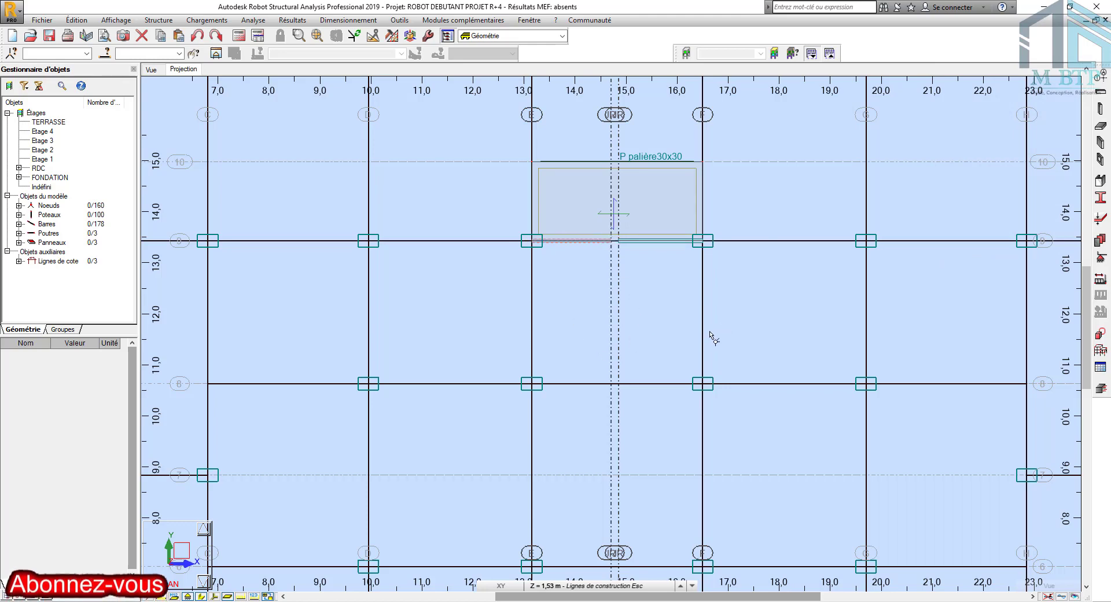
Step: Examine the landing beam and the stair flights in the 3D view from several angles
left_click(161, 74)
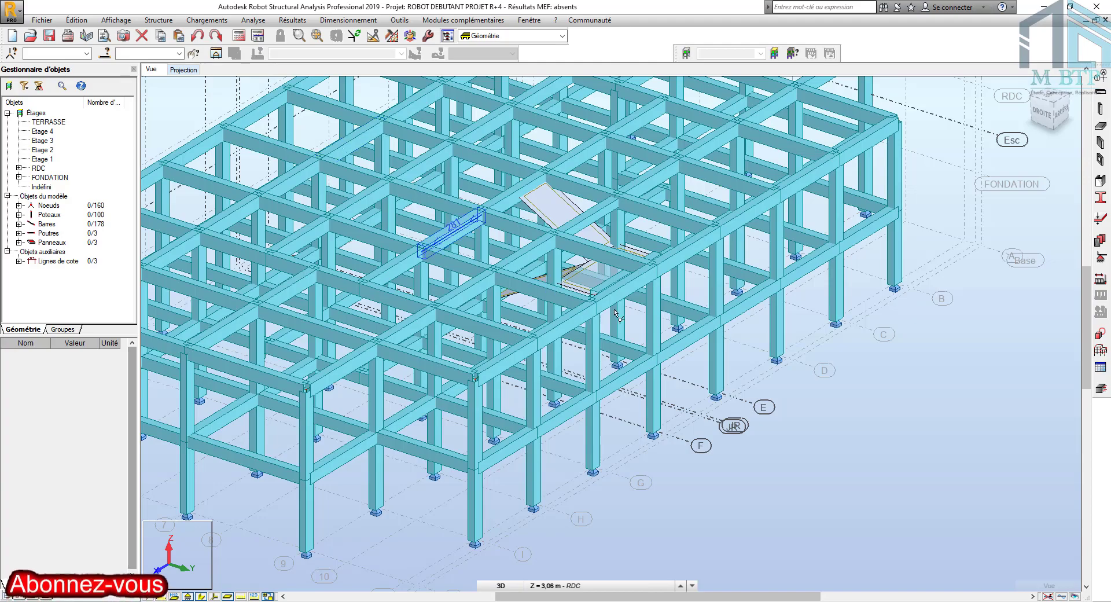
scroll(643, 319, "up", 5)
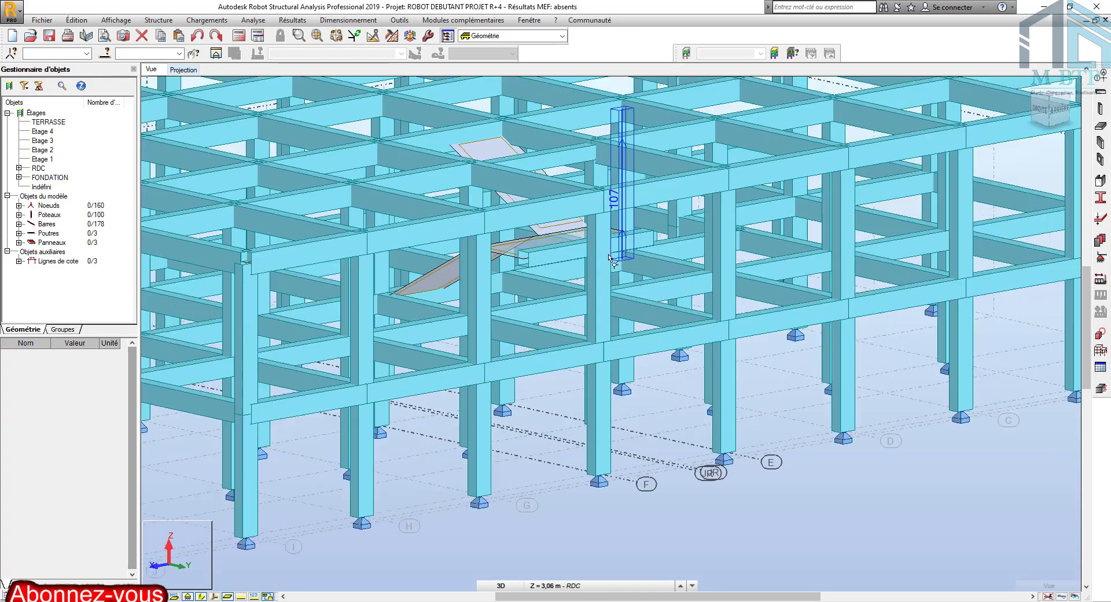
scroll(609, 258, "up", 1)
middle_click_drag(585, 258, 608, 302, "shift")
middle_click_drag(635, 336, 675, 337, "shift")
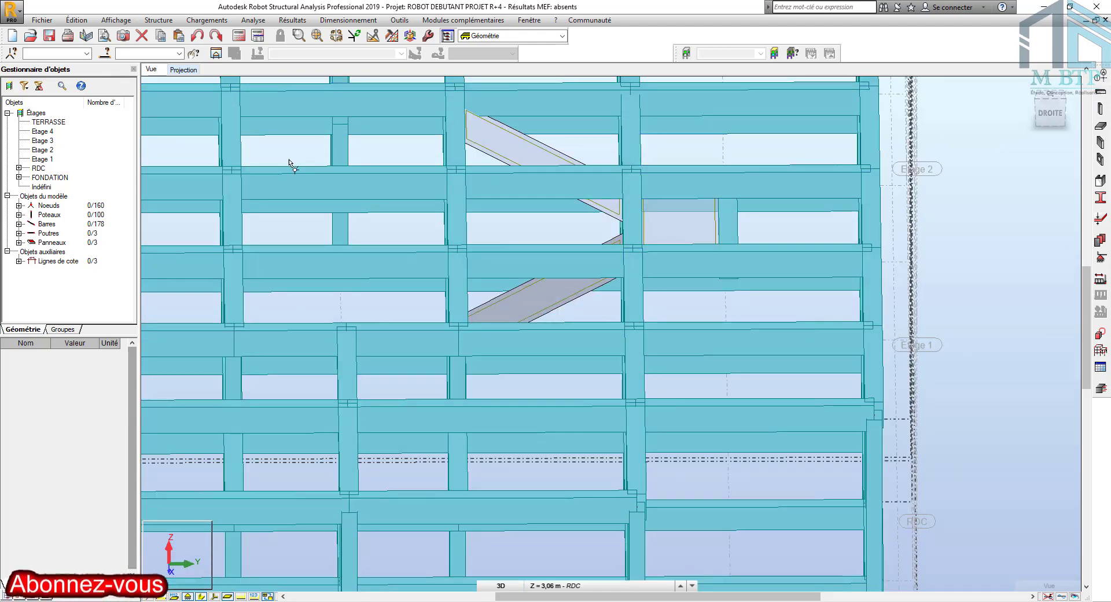
middle_click_drag(463, 243, 501, 297, "shift")
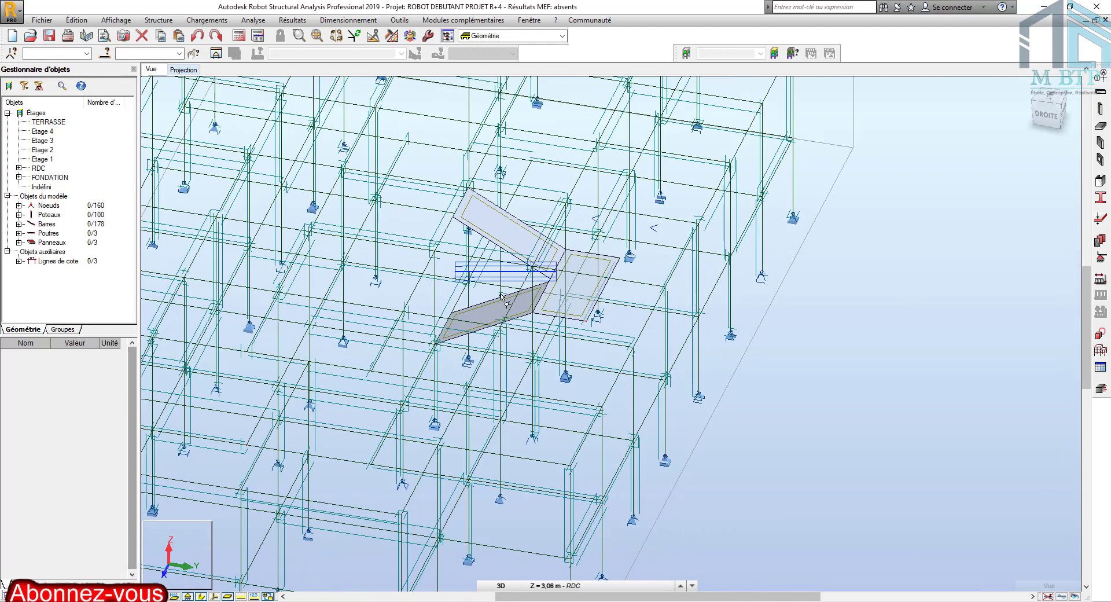
Step: Return to the plan projection and delete the P palière30x30 beam on axis 10 between E and F
left_click(200, 70)
scroll(637, 231, "up", 3)
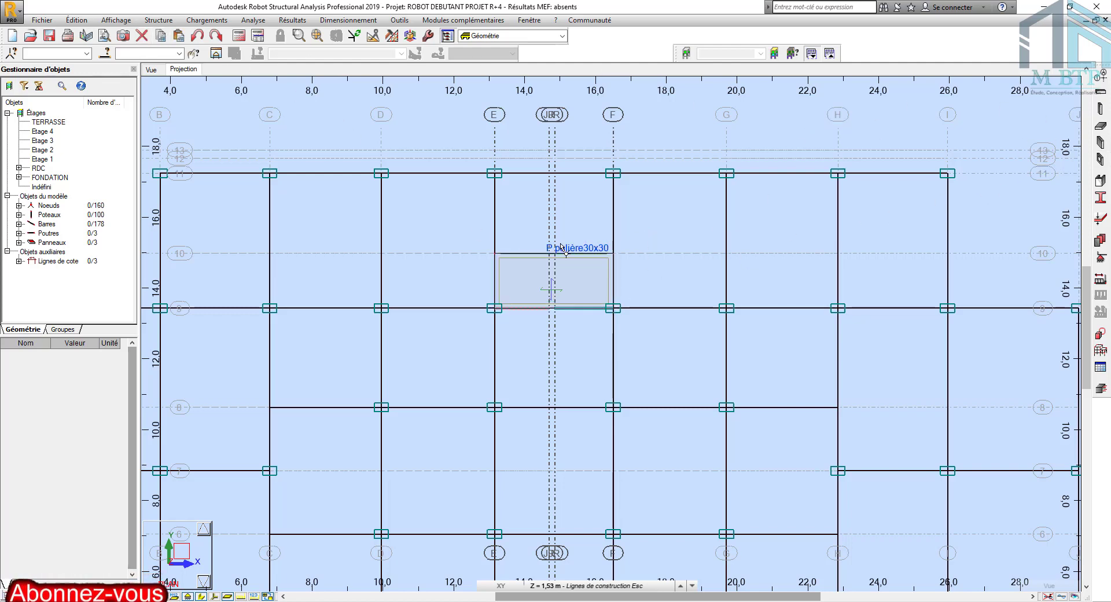
right_click(581, 219)
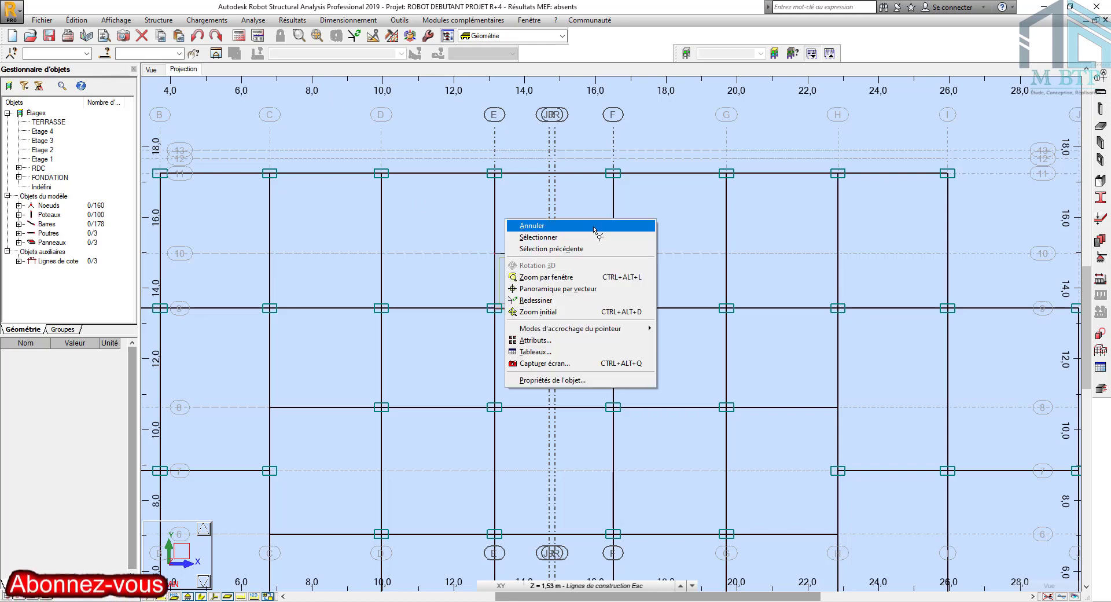
left_click(594, 237)
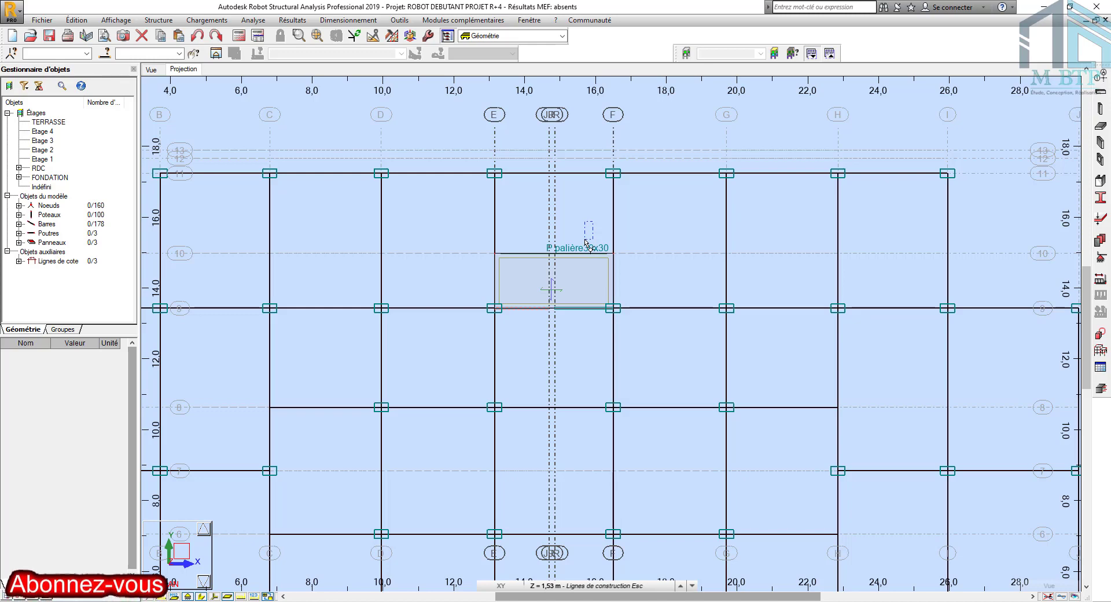
scroll(584, 239, "up", 2)
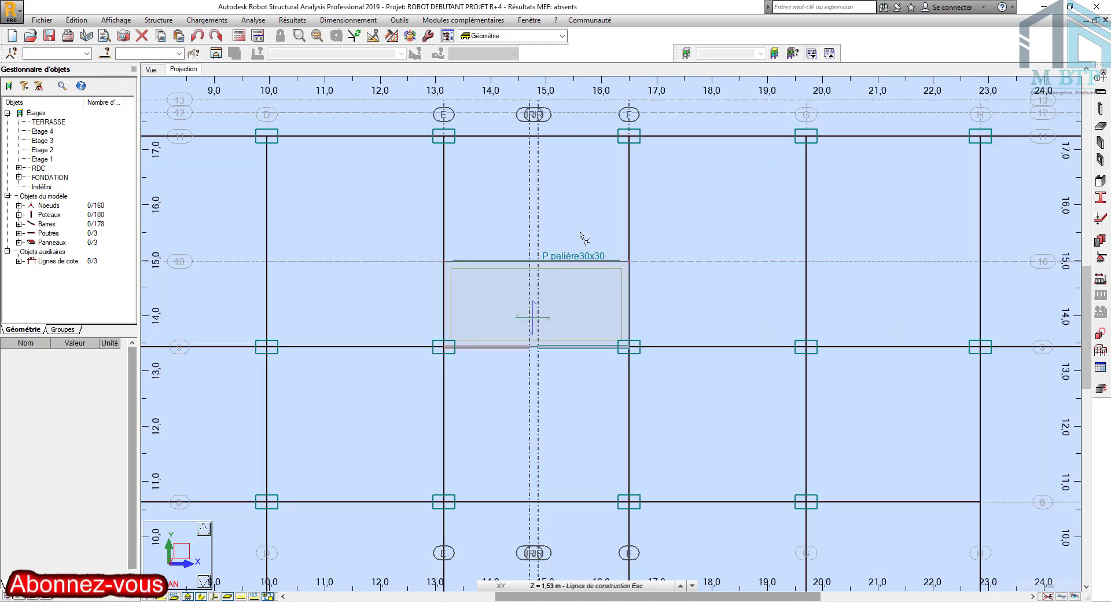
left_click(617, 265)
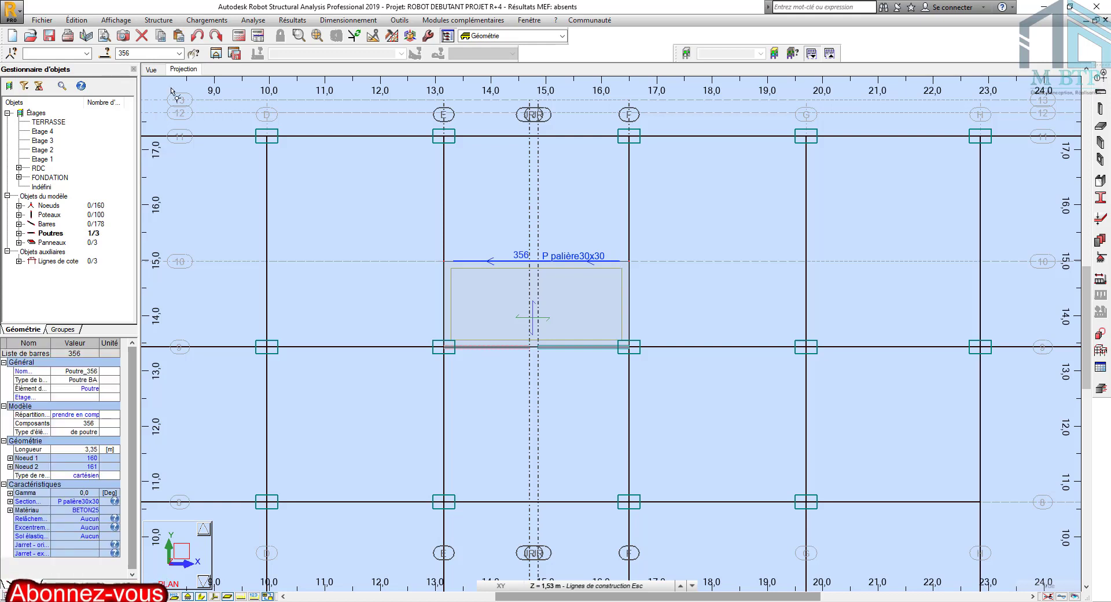
left_click(142, 36)
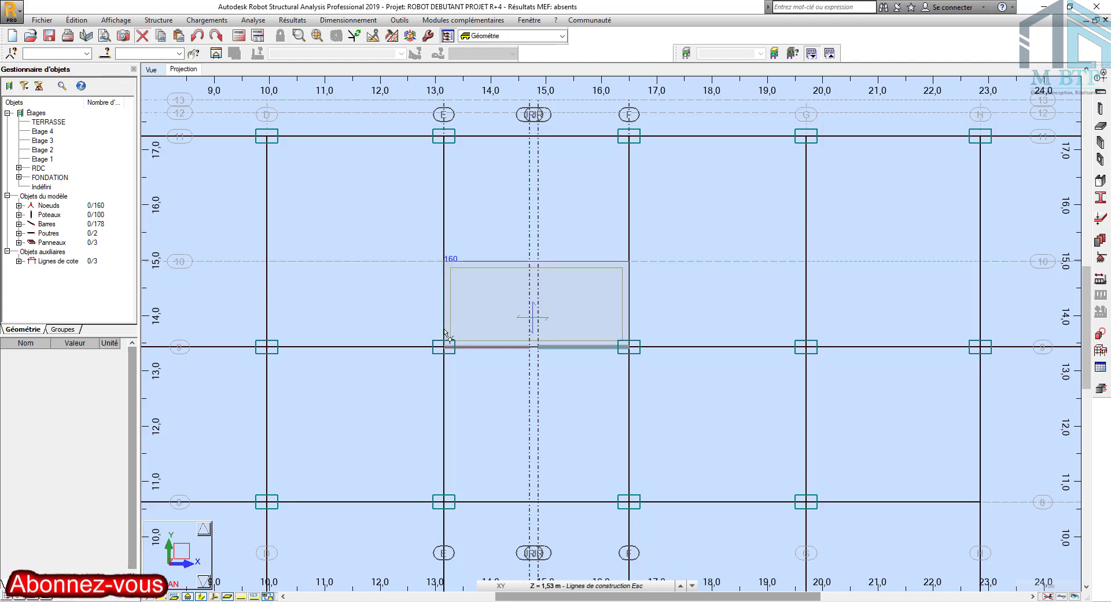
Step: Set the plan projection's working level to FONDATION, 0,00 m
scroll(622, 429, "down", 1)
middle_click_drag(622, 429, 591, 307)
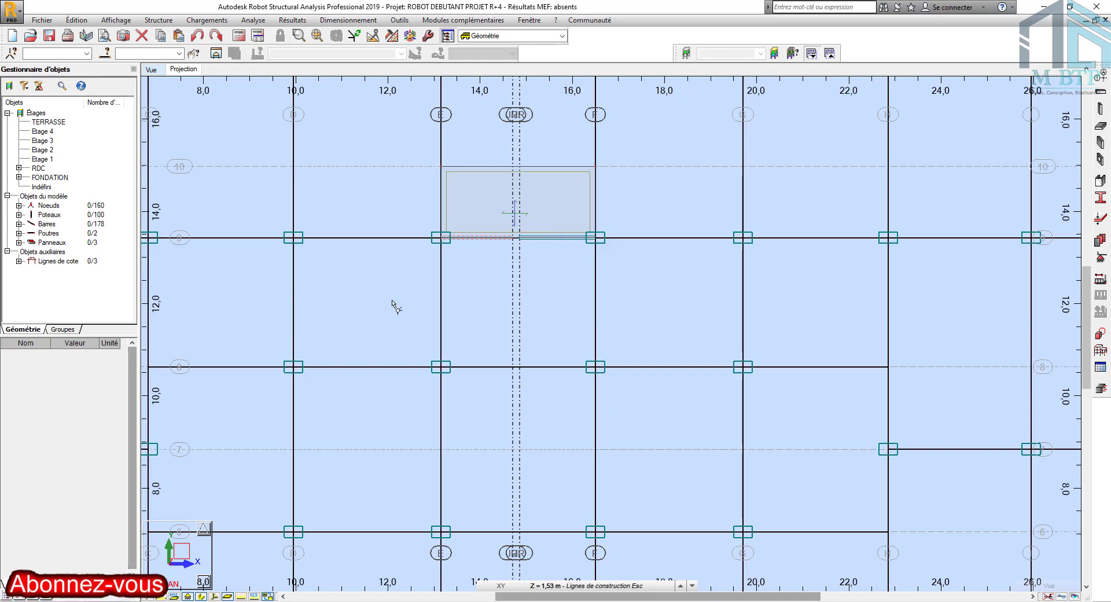
scroll(614, 322, "down", 1)
scroll(596, 254, "down", 1)
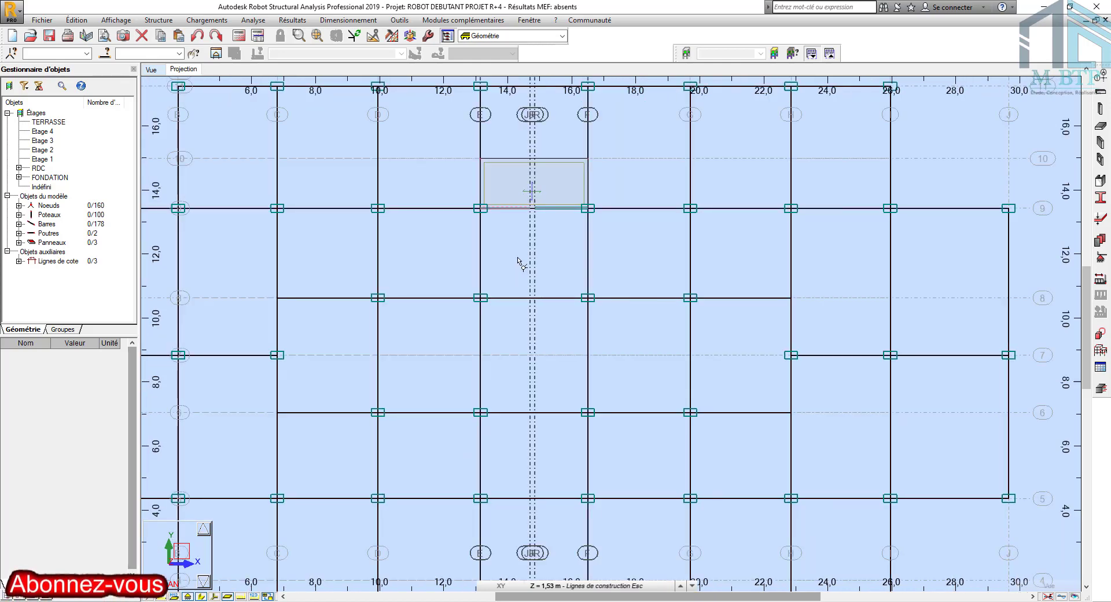
middle_click_drag(518, 258, 514, 278)
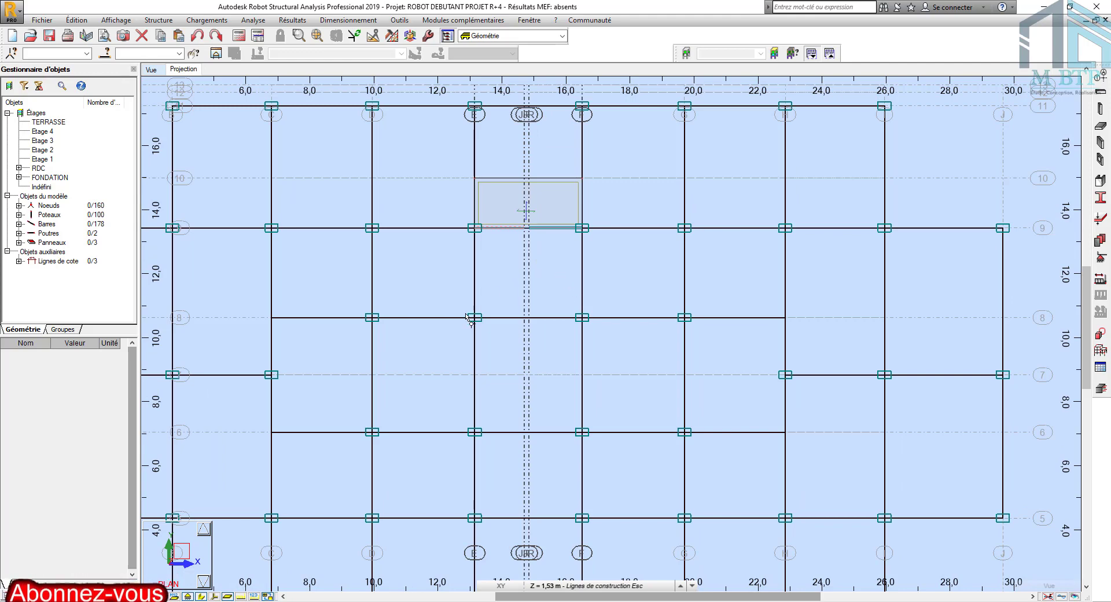
scroll(469, 327, "up", 1)
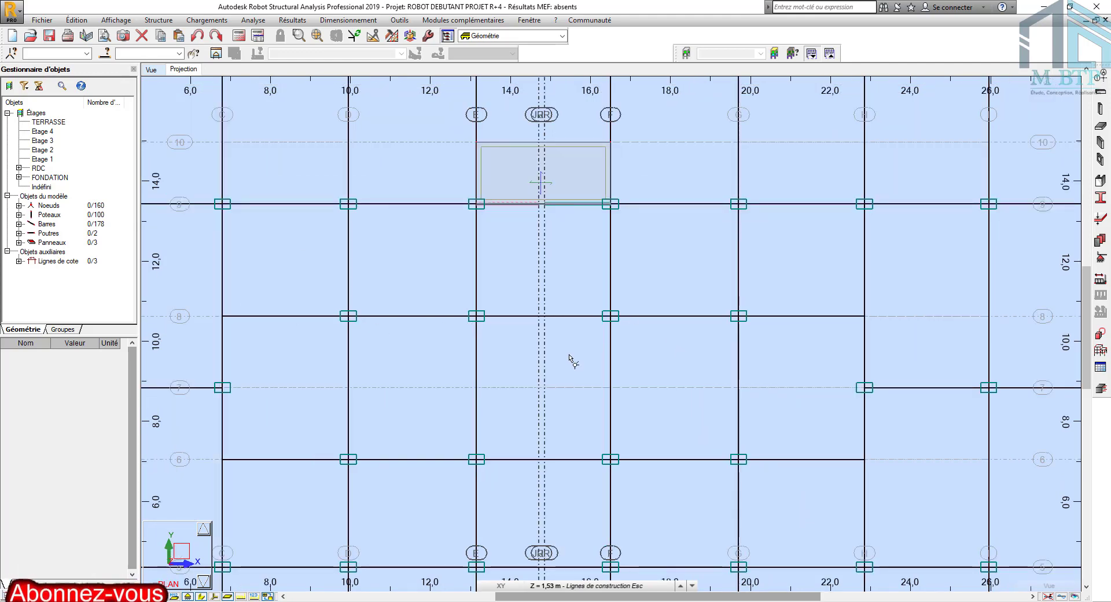
scroll(570, 356, "down", 1)
left_click(680, 585)
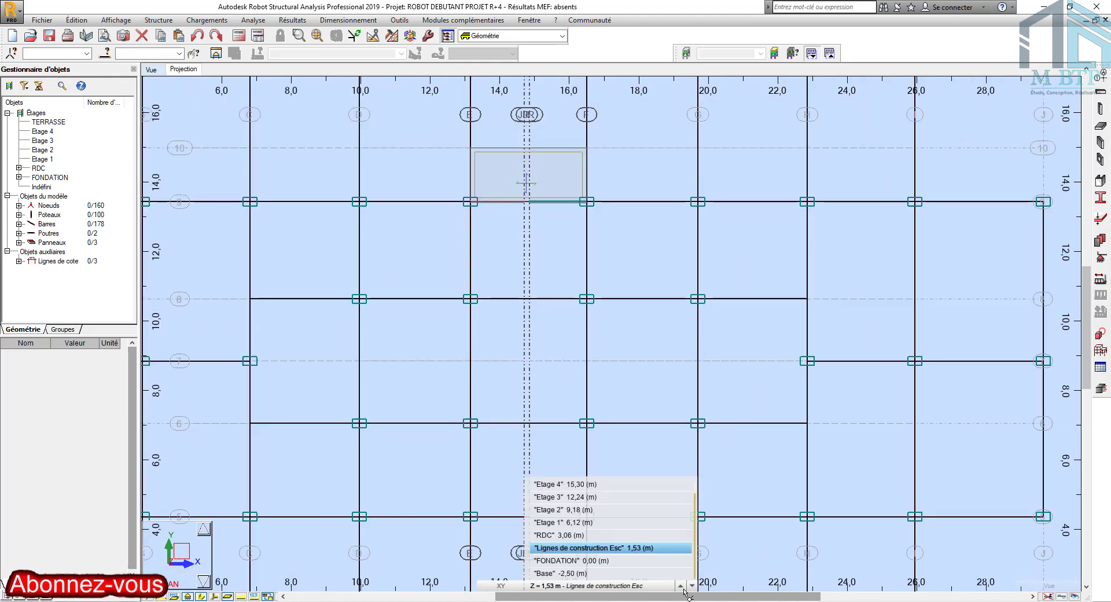
left_click(680, 586)
left_click(635, 587)
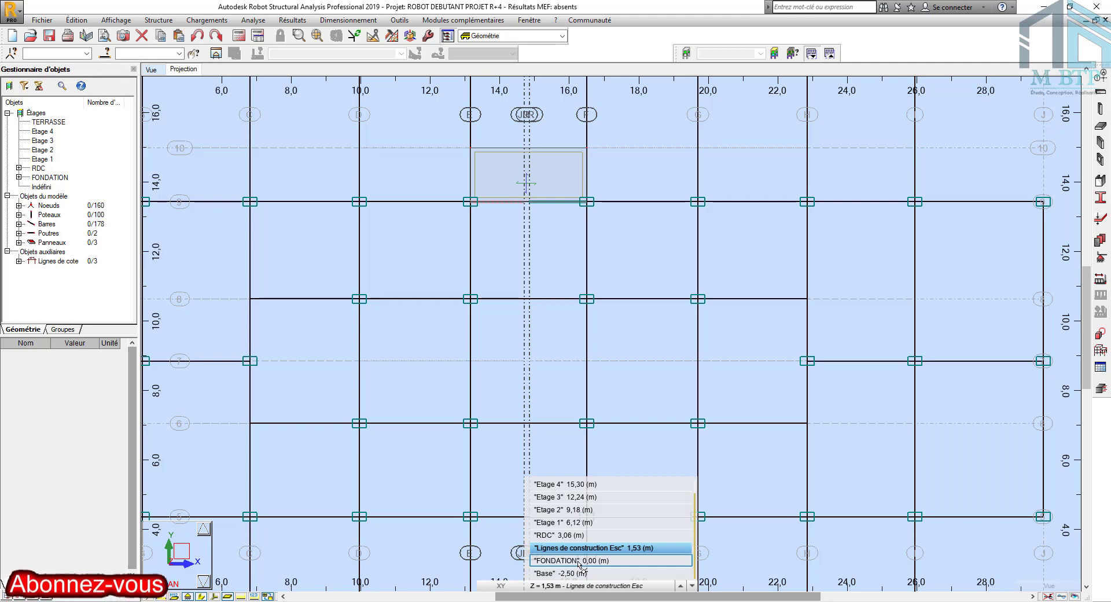
left_click(556, 560)
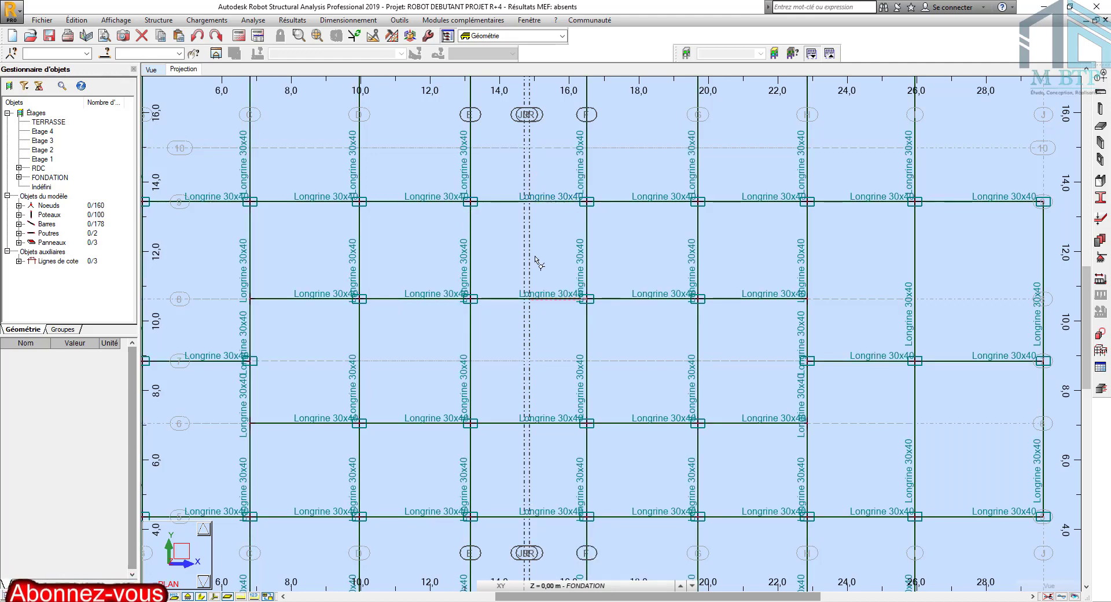
Step: Add four Voile 15 walls, 3,06 m high upward from FONDATION, enclosing the stairwell between axes E, F, 8 and 10
scroll(501, 231, "down", 3)
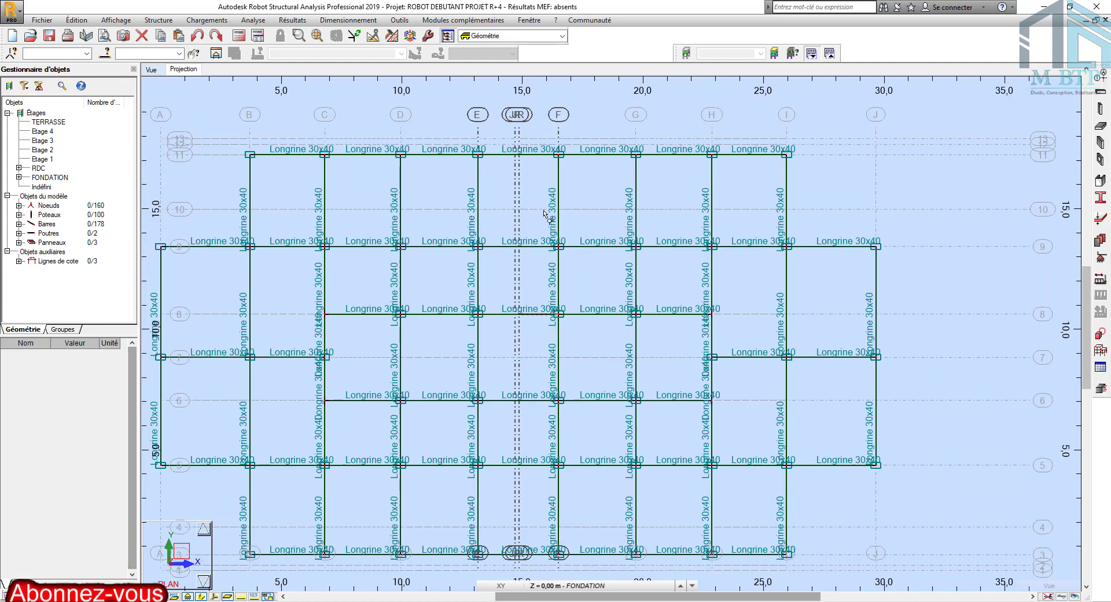
scroll(558, 317, "up", 1)
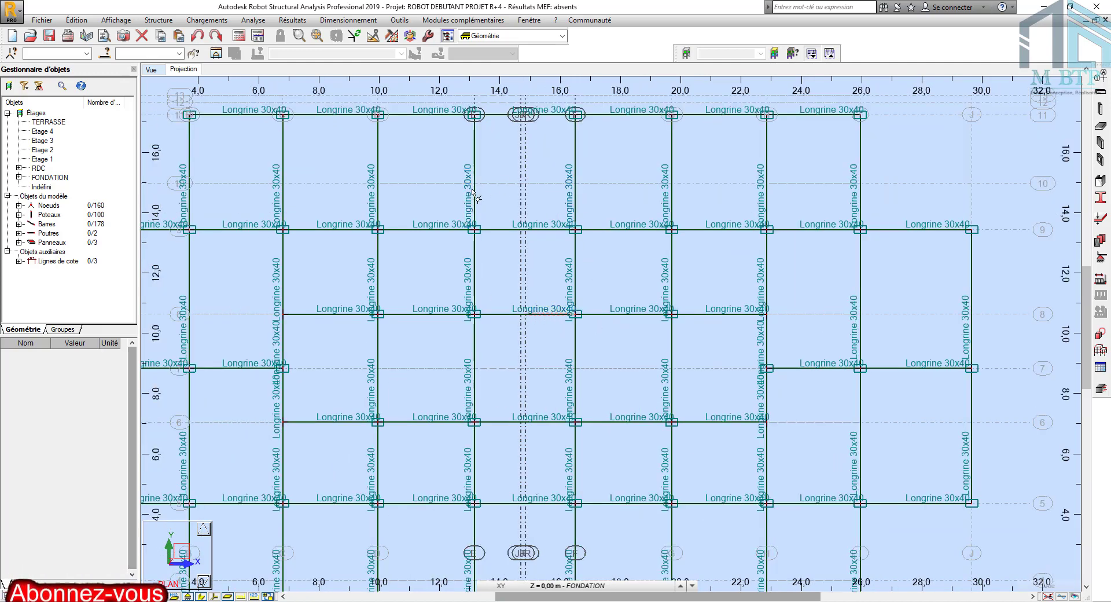
left_click(1102, 142)
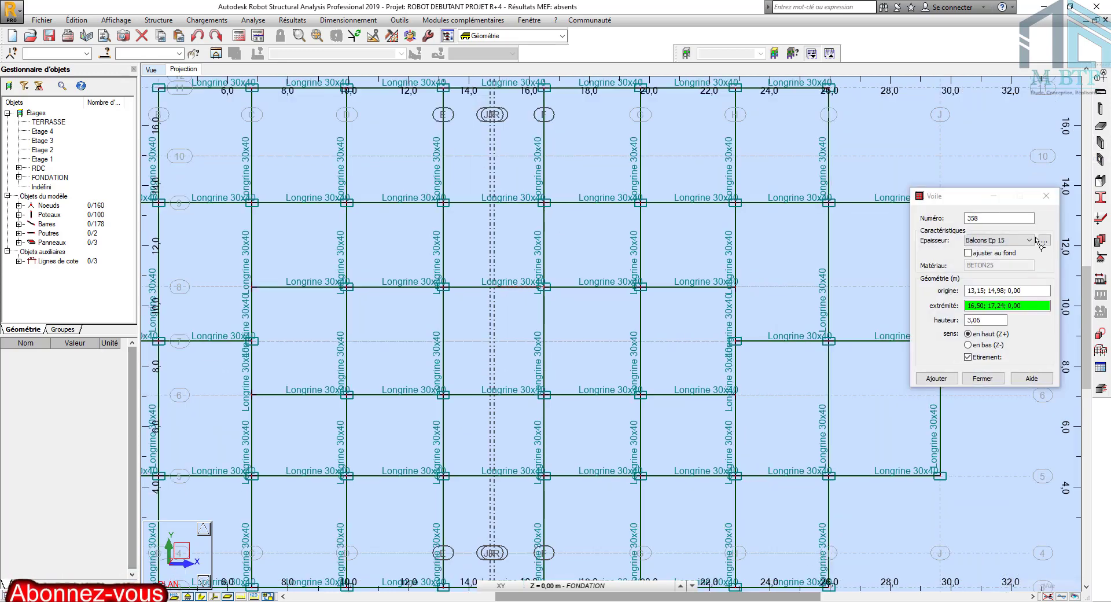
left_click(1030, 240)
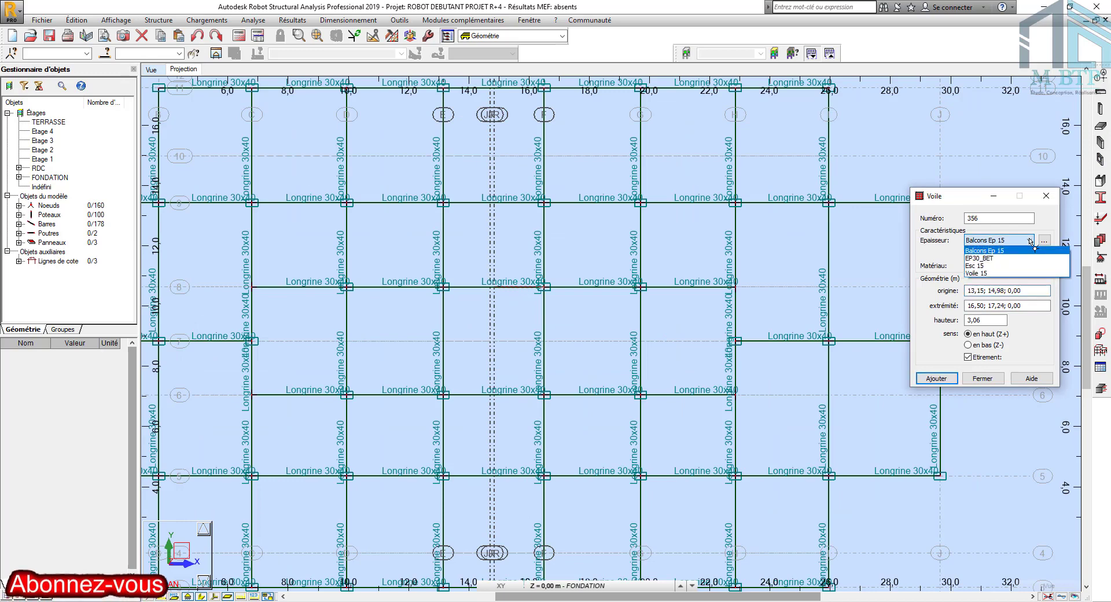
left_click(1003, 274)
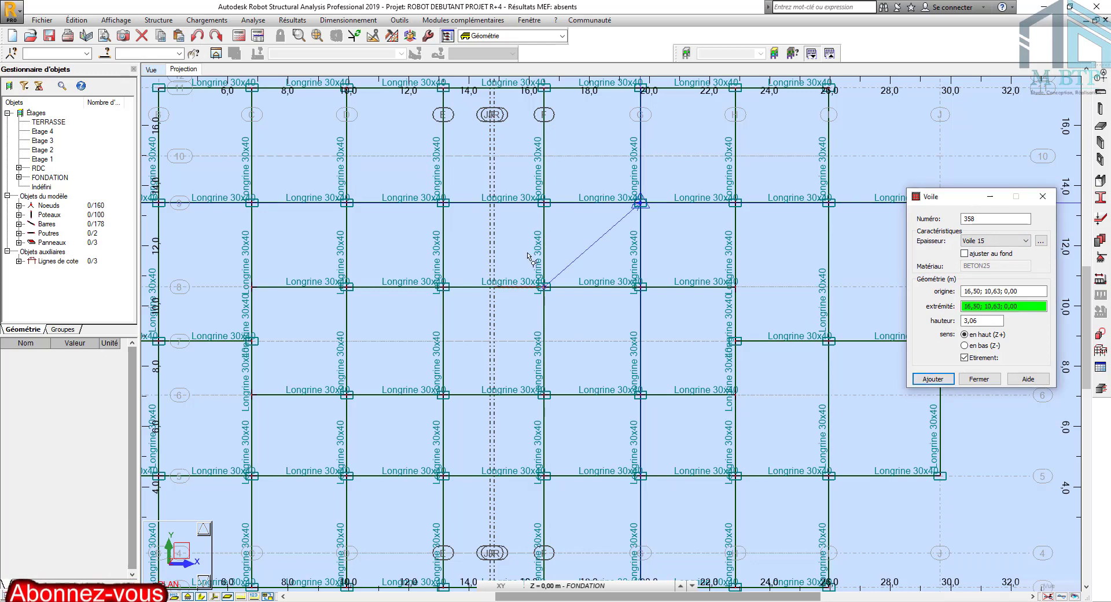
left_click(444, 288)
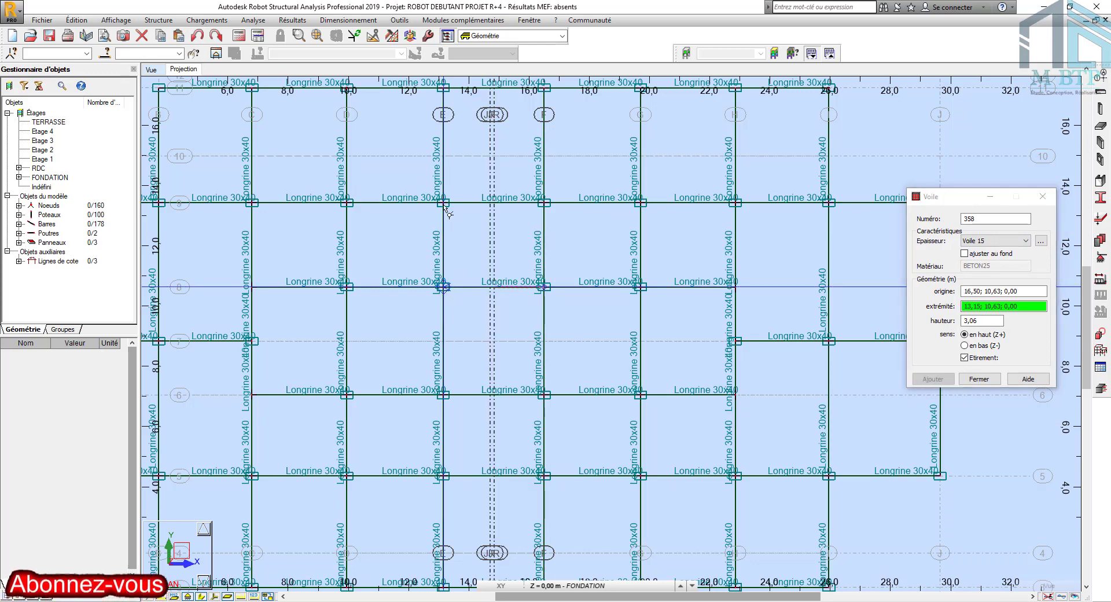
left_click(444, 156)
left_click(545, 156)
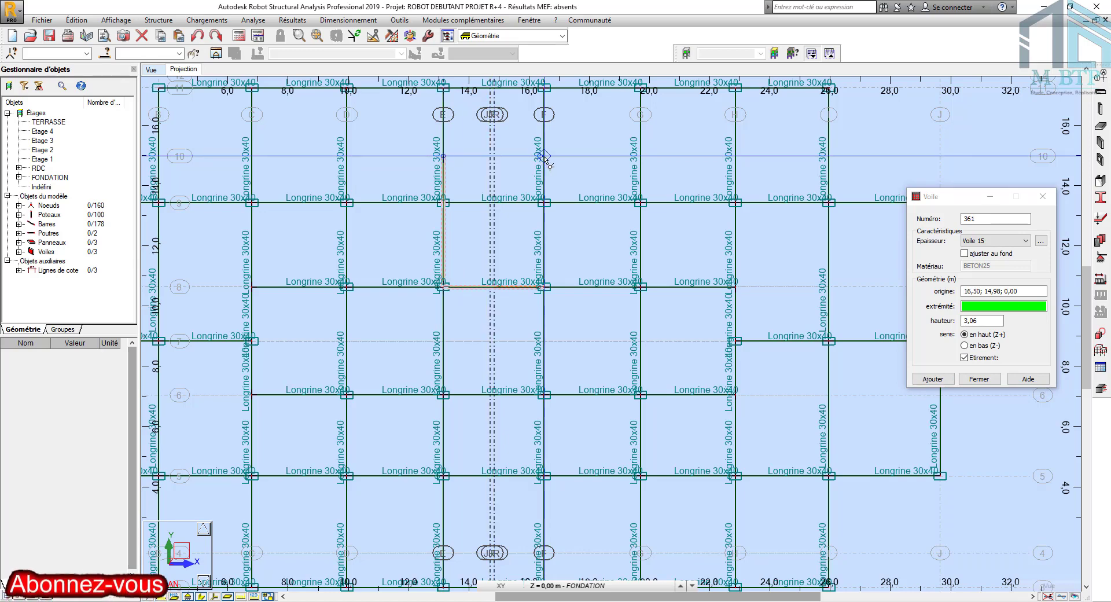
left_click(545, 287)
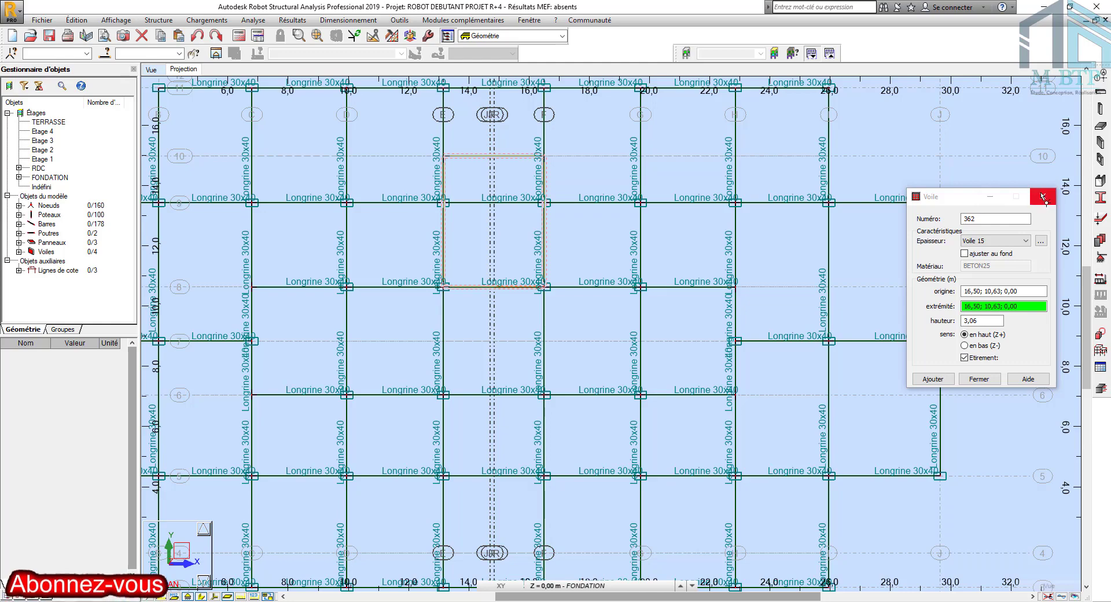
left_click(1043, 197)
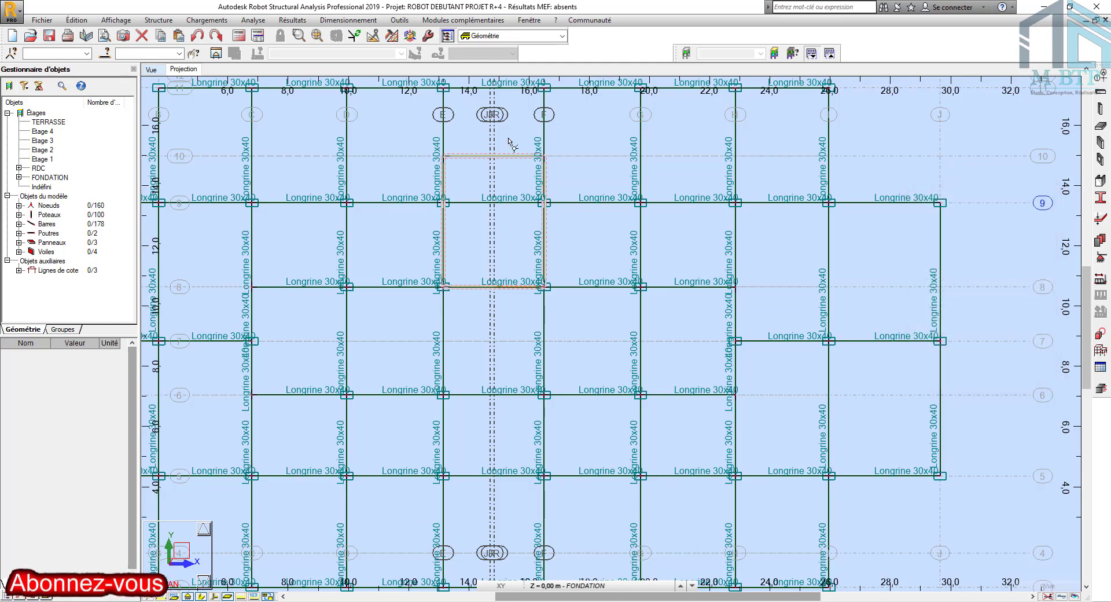
Step: In the 3D view, delete the stairwell wall on axis 8 between axes E and F
left_click(148, 71)
middle_click_drag(560, 258, 571, 408)
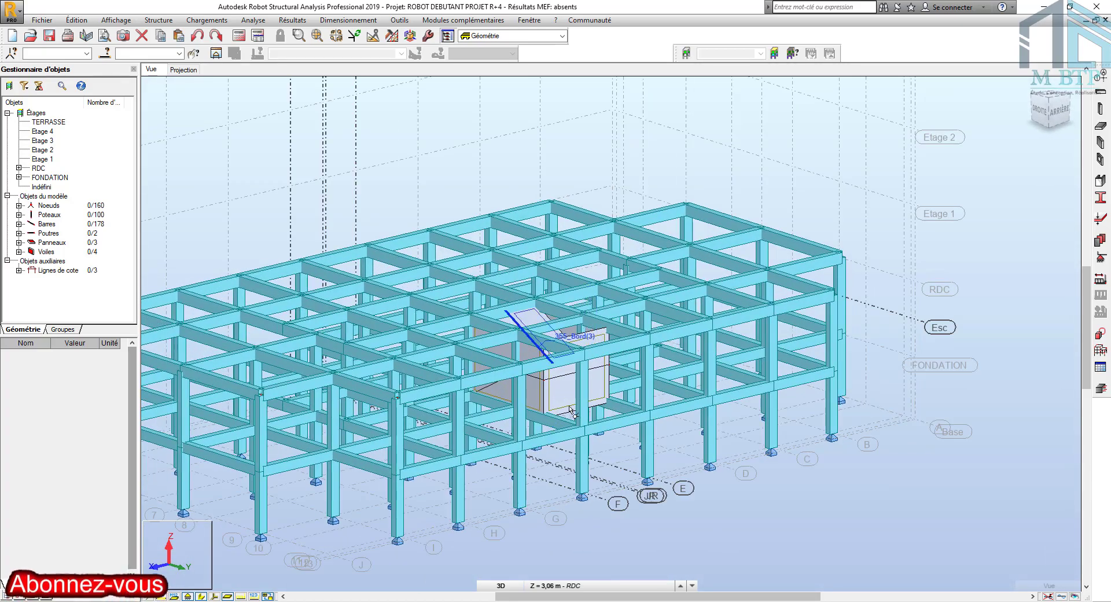
scroll(568, 370, "up", 3)
scroll(565, 373, "down", 6)
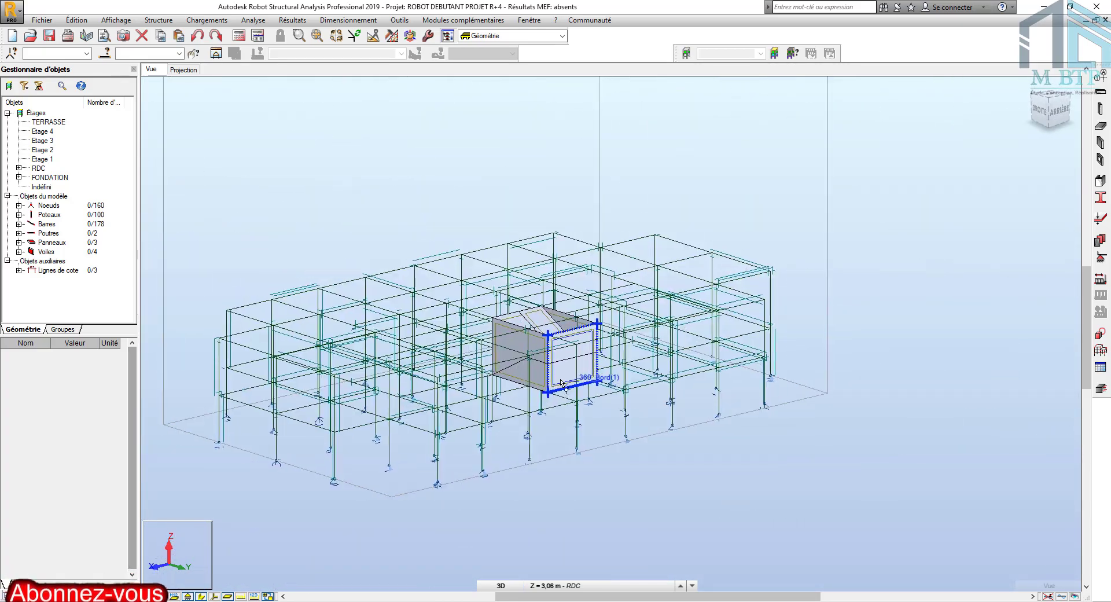
mouse_move(562, 382)
middle_mouse_down("shift")
mouse_move(649, 423)
mouse_move(668, 410)
mouse_move(560, 372)
middle_mouse_up("shift")
middle_click_drag(507, 320, 509, 329, "shift")
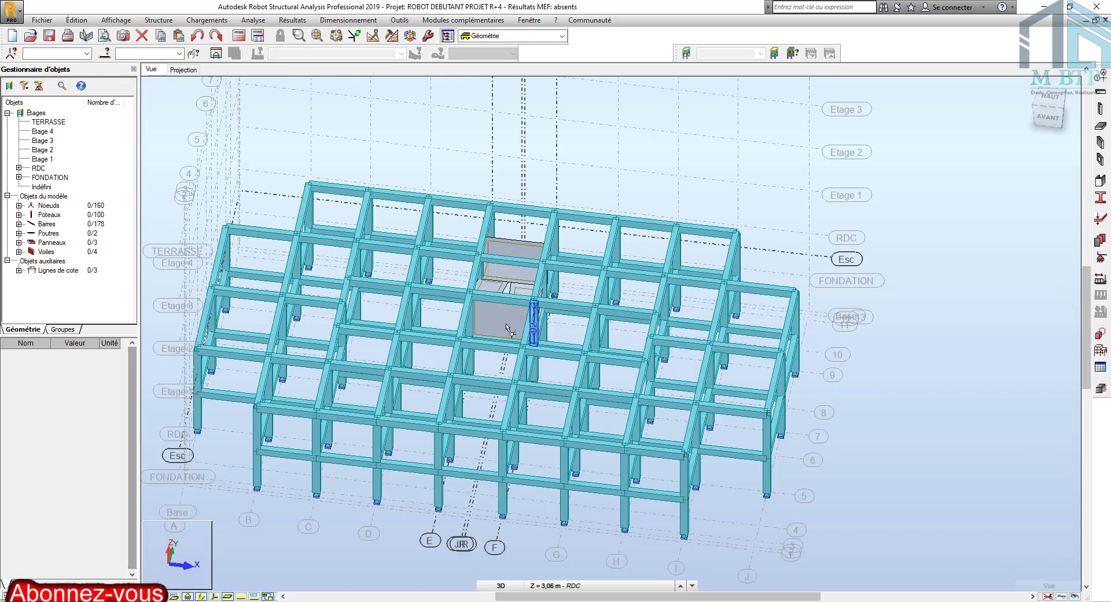
left_click(505, 324)
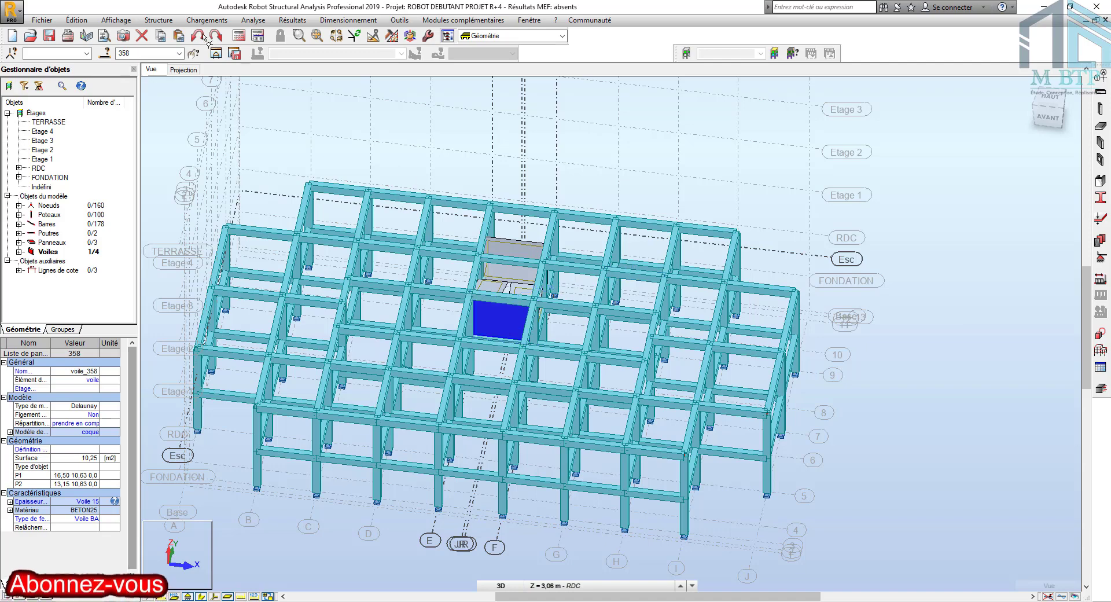
left_click(143, 36)
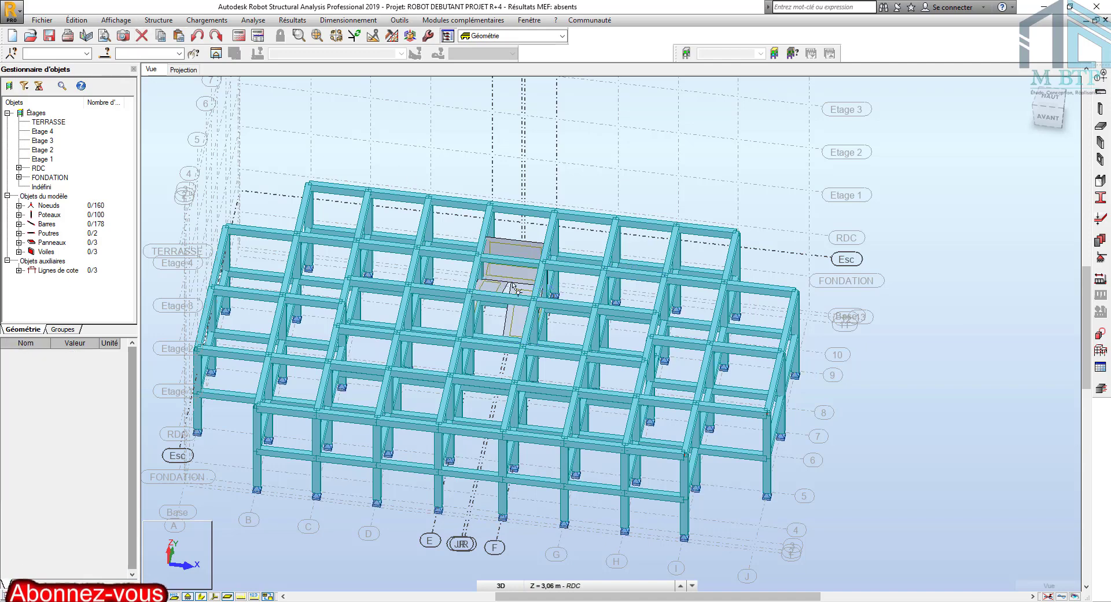
Step: Examine the stairwell's remaining walls in the 3D view and the FONDATION plan projection
middle_click_drag(546, 334, 566, 326, "shift")
scroll(538, 326, "up", 1)
scroll(539, 327, "up", 2)
scroll(568, 326, "down", 3)
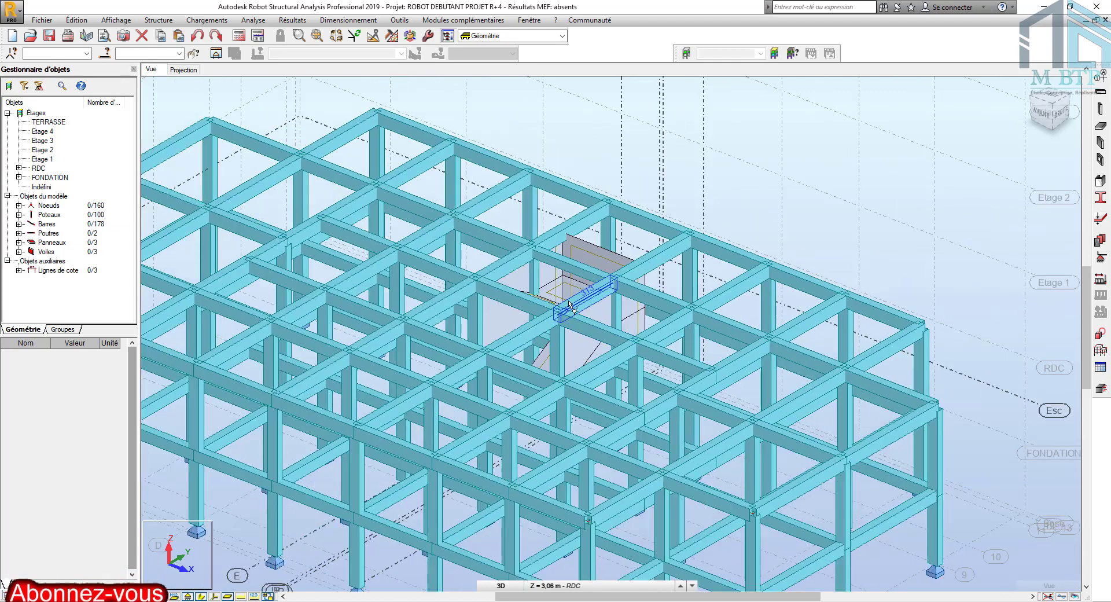
scroll(571, 327, "down", 3)
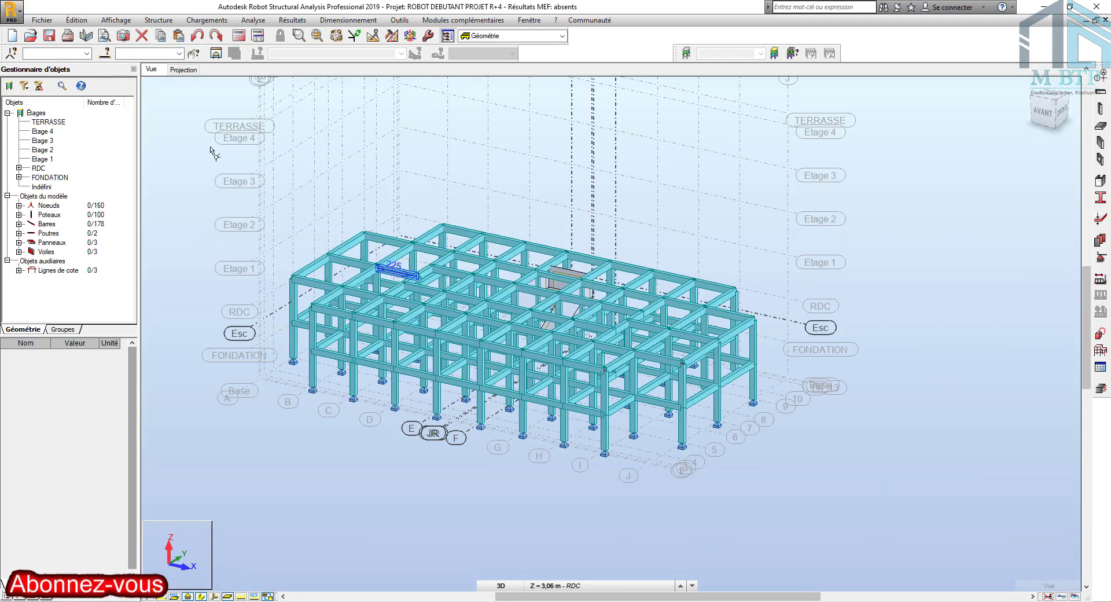
left_click(193, 70)
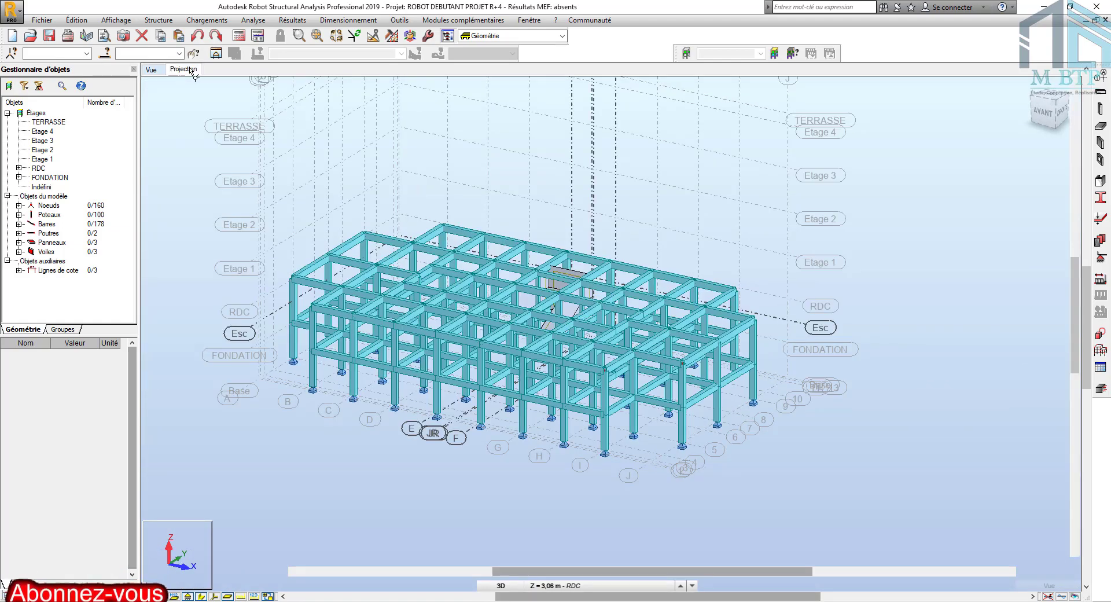
scroll(570, 260, "down", 3)
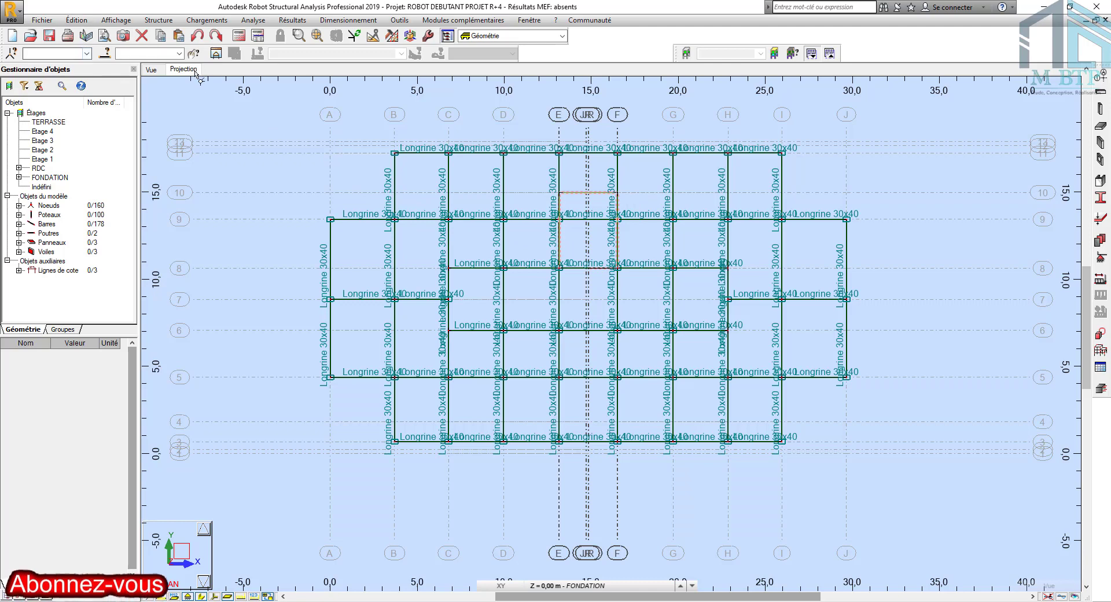
middle_click_drag(638, 264, 580, 288)
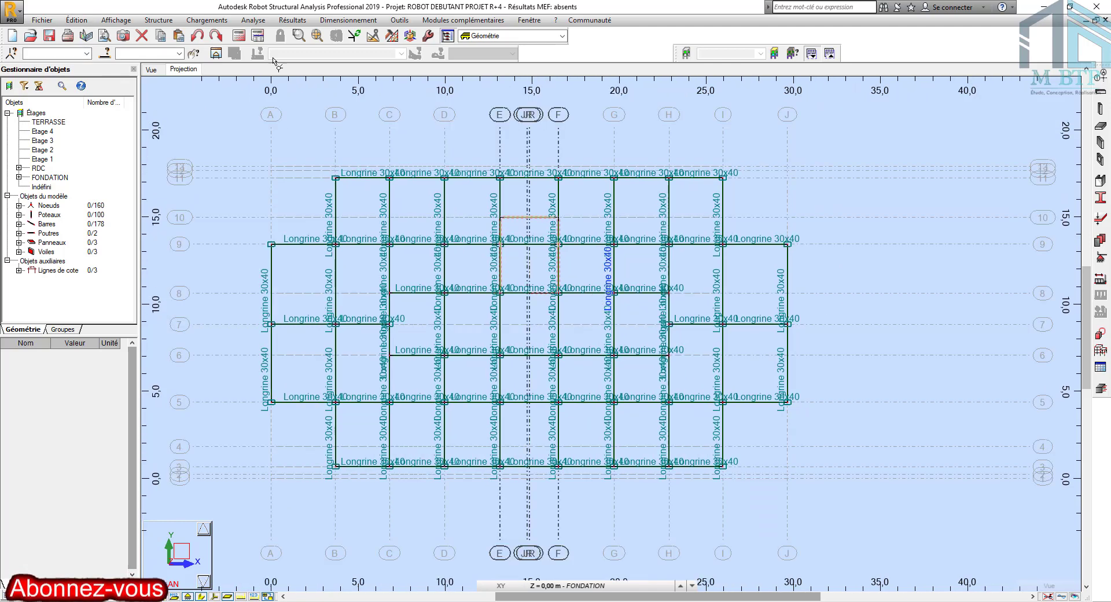
Step: Run the structure verification and select the nodes behind the Noeud isolé warning
left_click(253, 21)
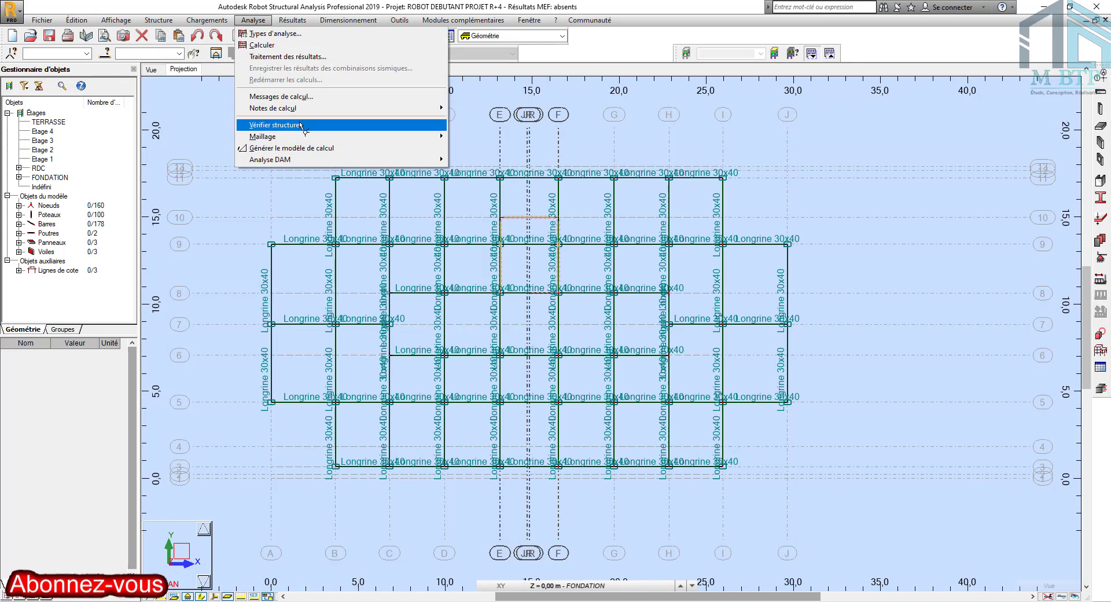
left_click(274, 124)
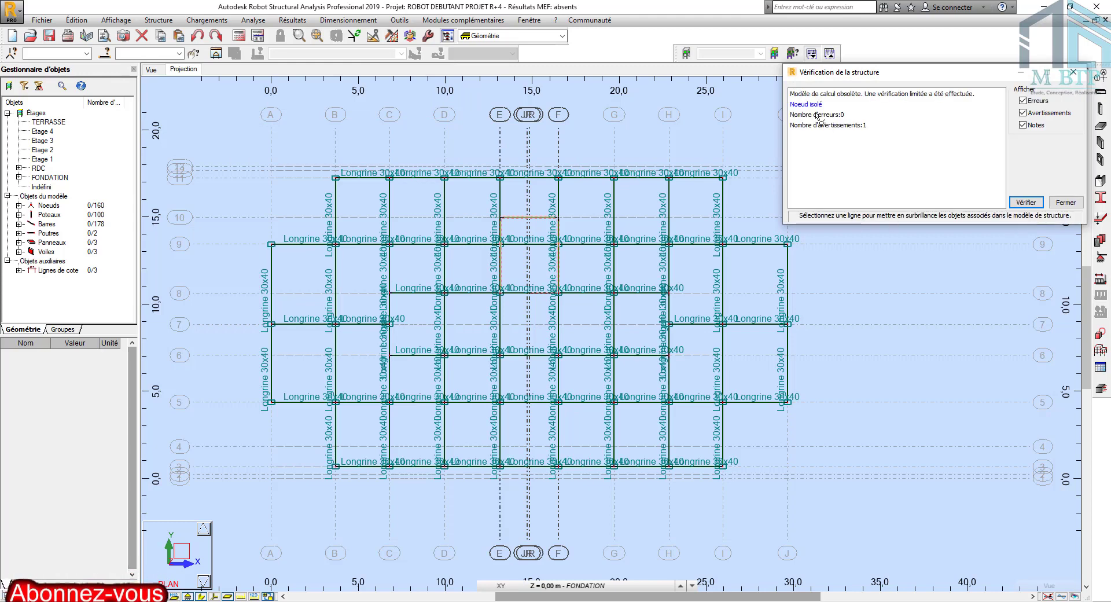
left_click(816, 105)
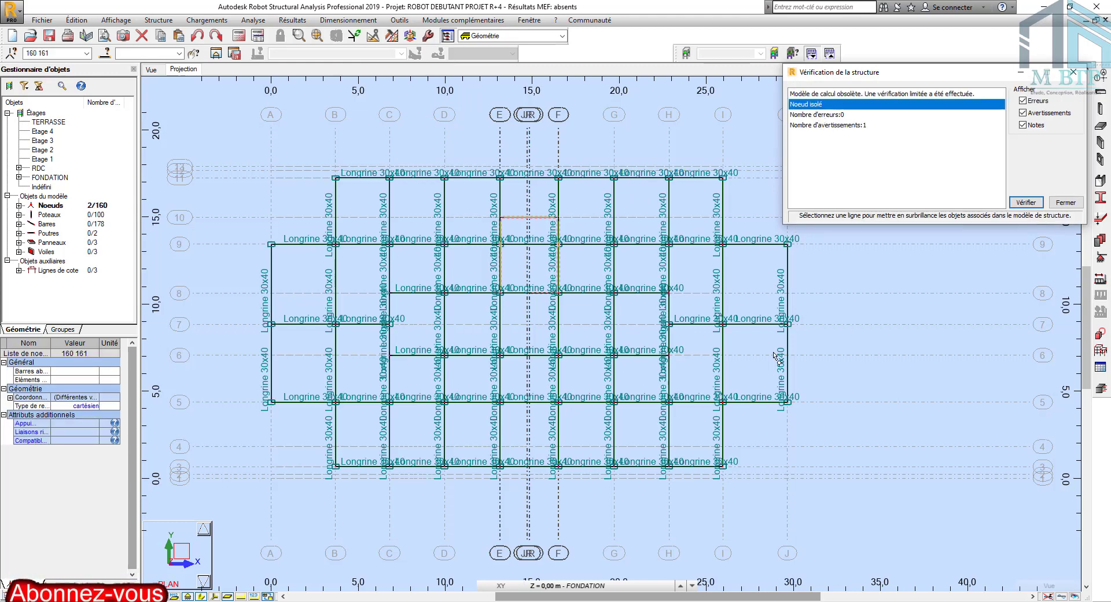
middle_click_drag(760, 344, 705, 349)
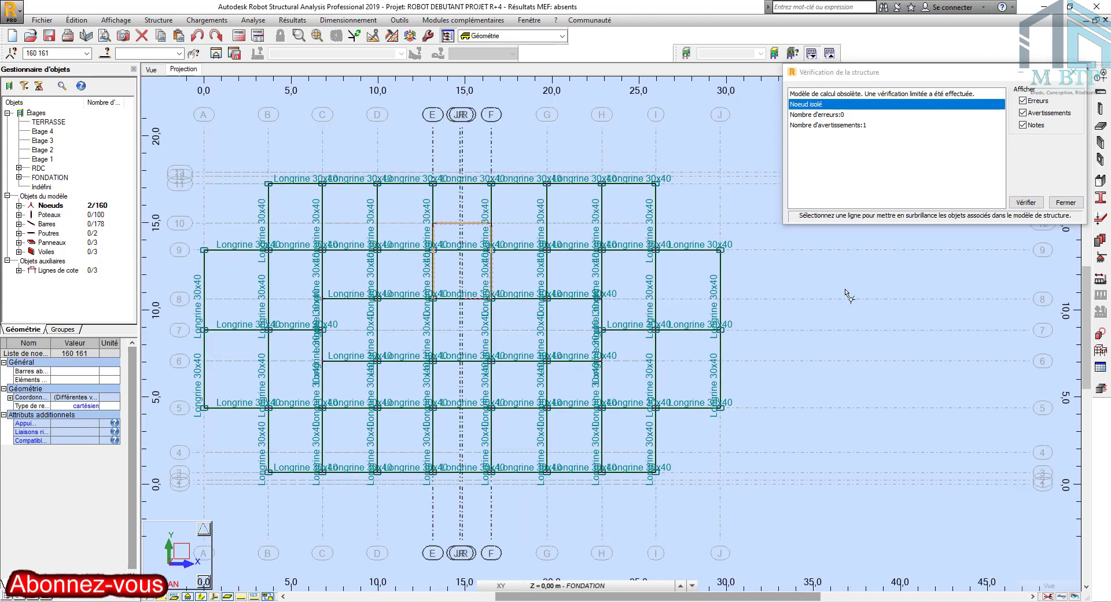
left_click(832, 107)
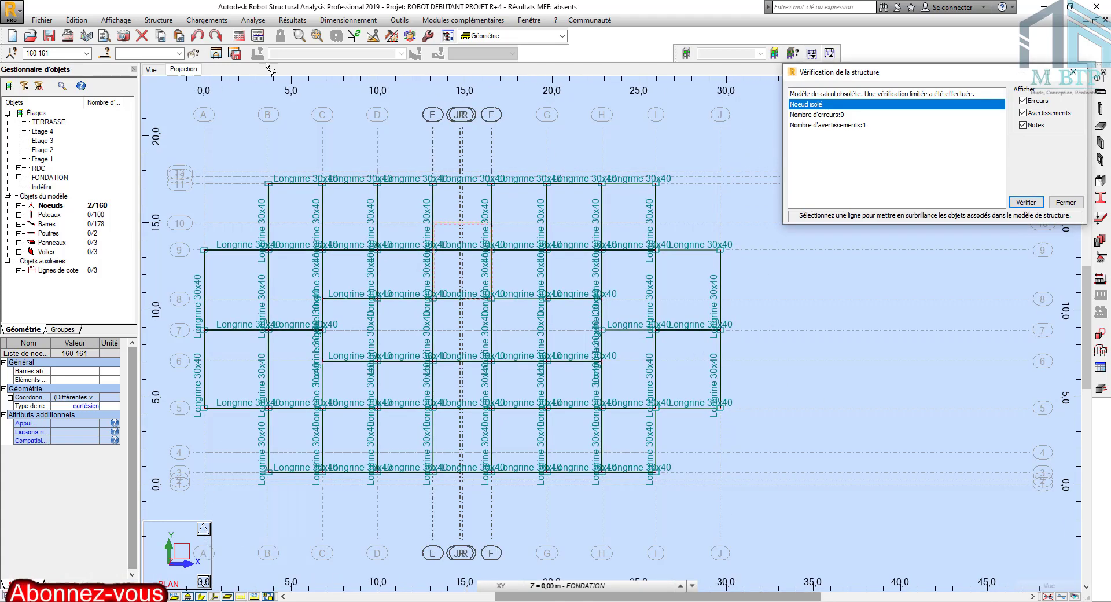
Step: In the 3D view, delete the isolated node at axes F and 10 and rerun the structure verification
left_click(157, 70)
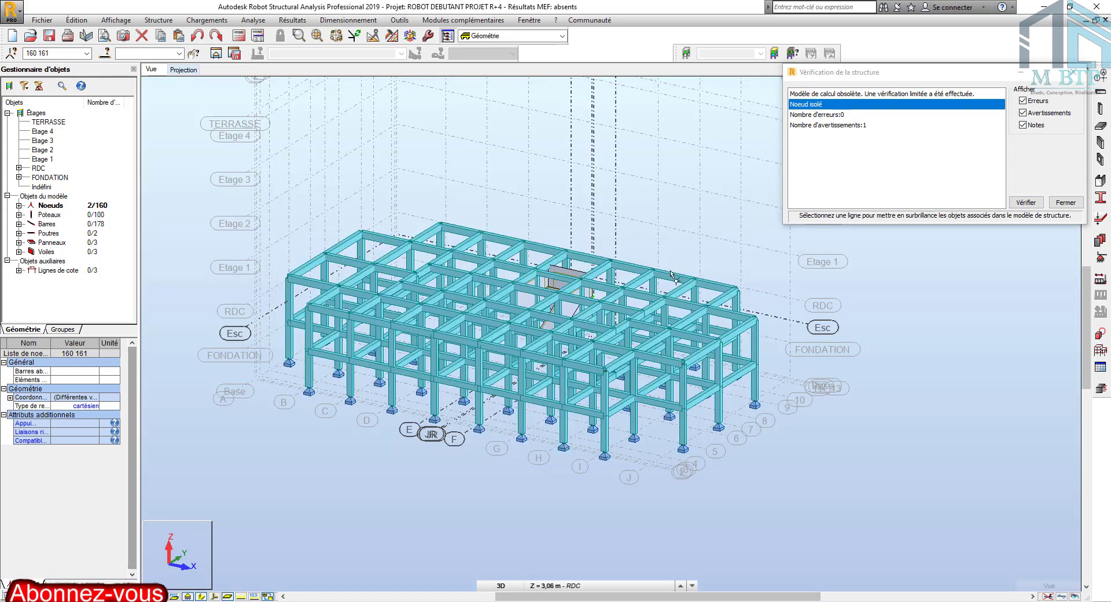
scroll(605, 305, "up", 5)
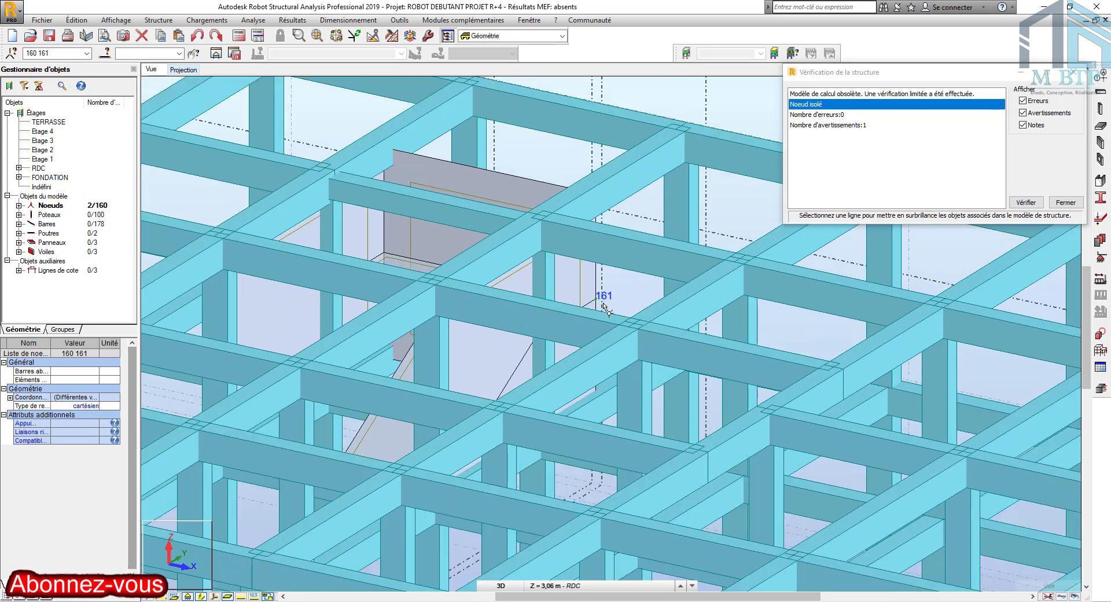
scroll(602, 302, "up", 4)
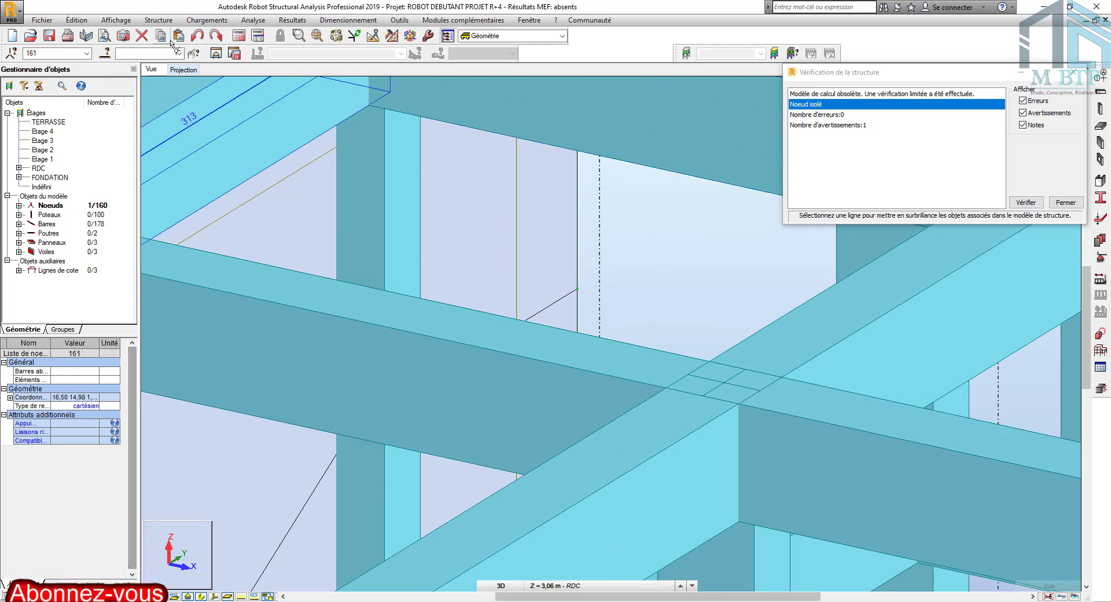
left_click(144, 37)
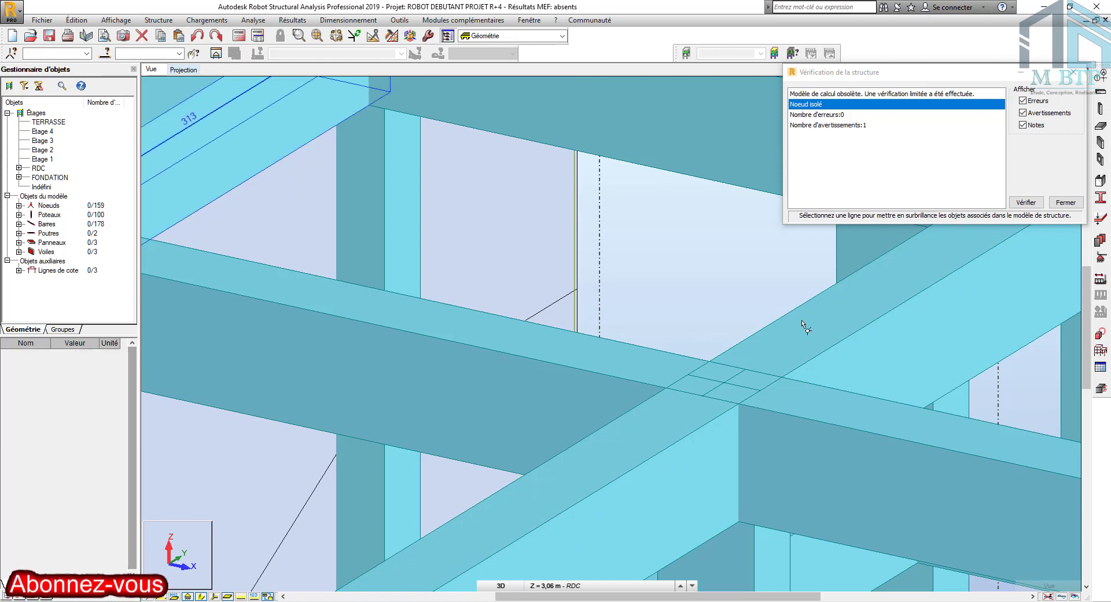
left_click(1026, 202)
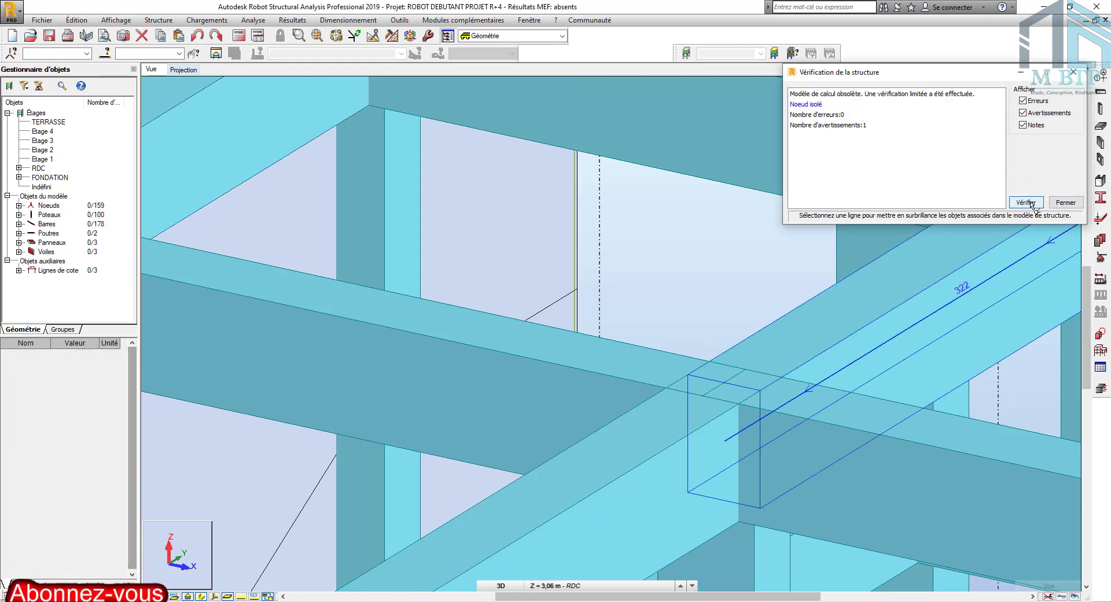
Step: Select and delete the remaining isolated node at axes E and 10, and verify the structure again
left_click(828, 104)
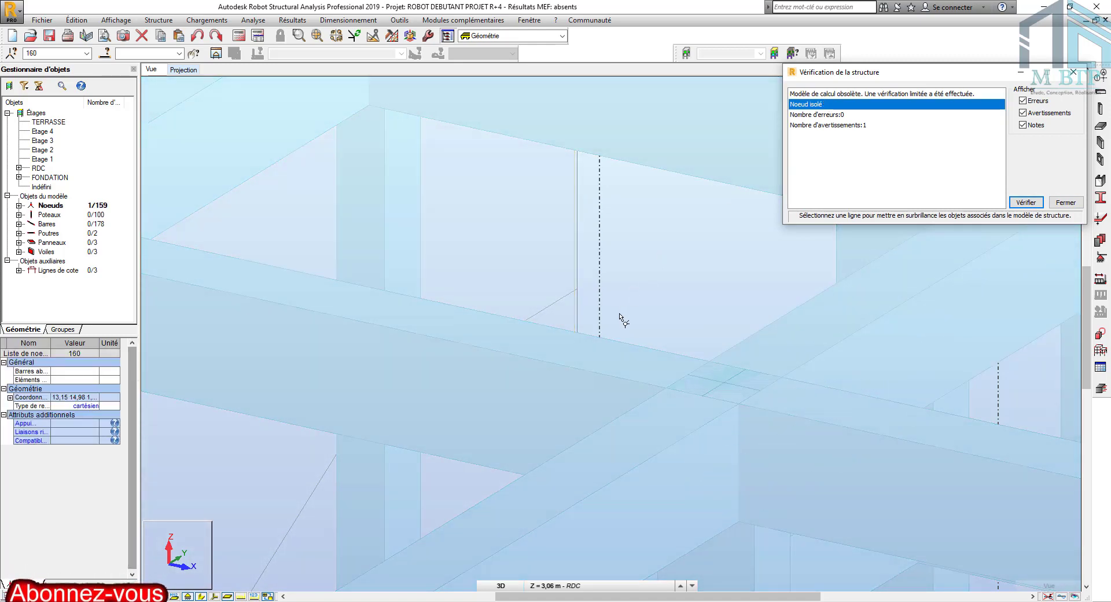
scroll(622, 319, "down", 3)
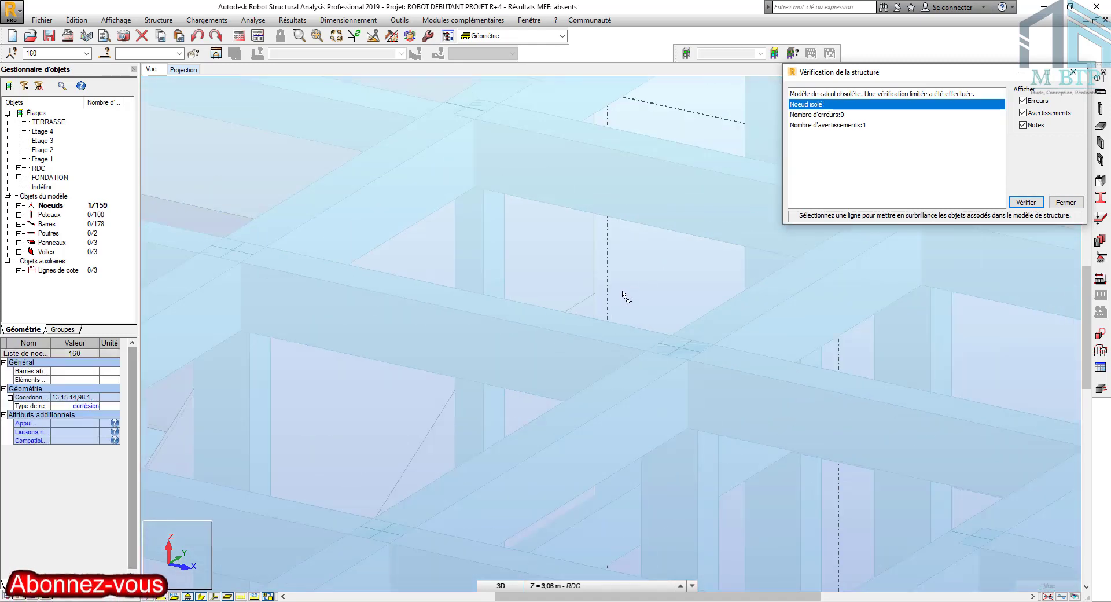
scroll(624, 297, "down", 2)
scroll(280, 223, "down", 3)
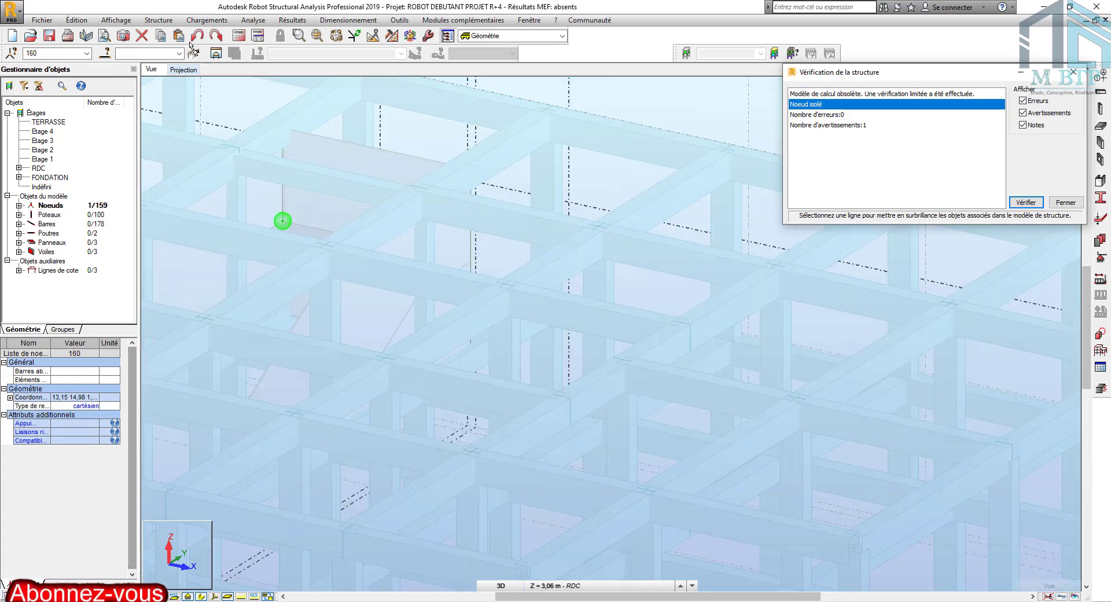
left_click(142, 36)
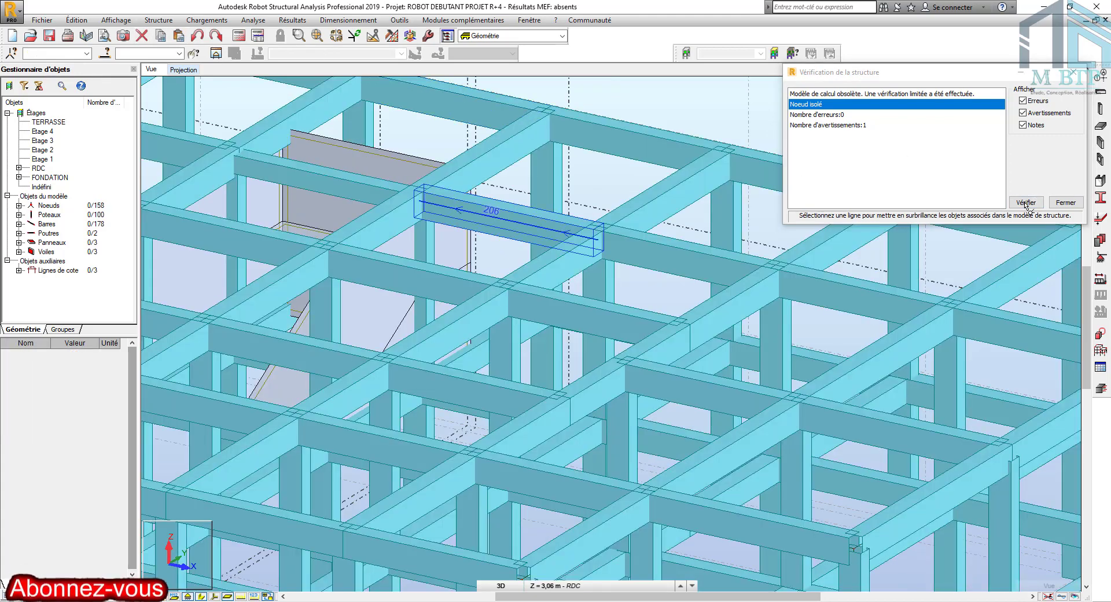
left_click(1027, 203)
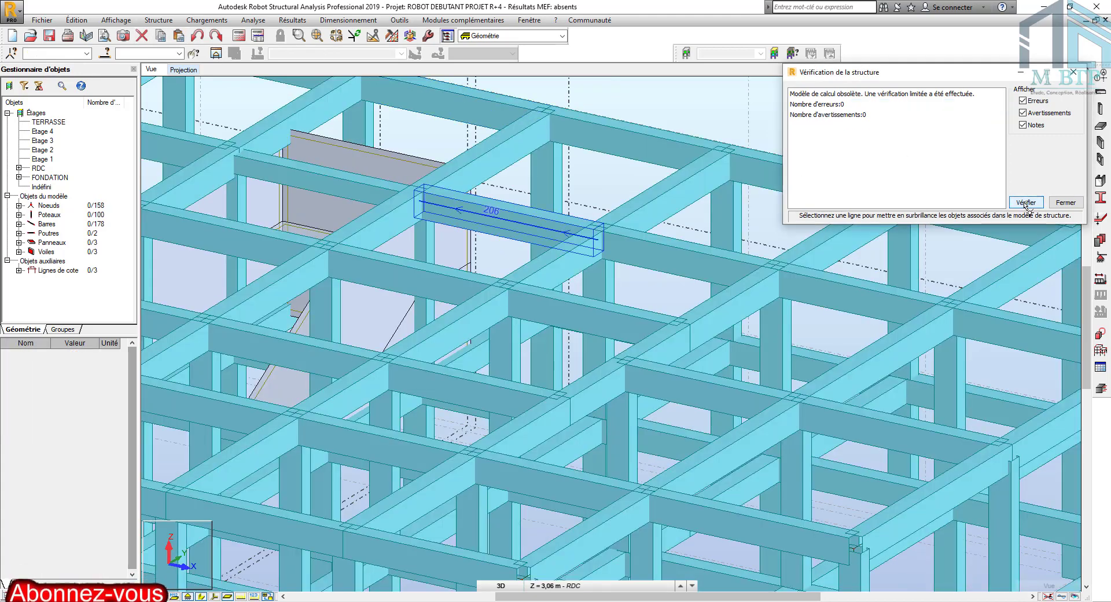
scroll(541, 278, "down", 6)
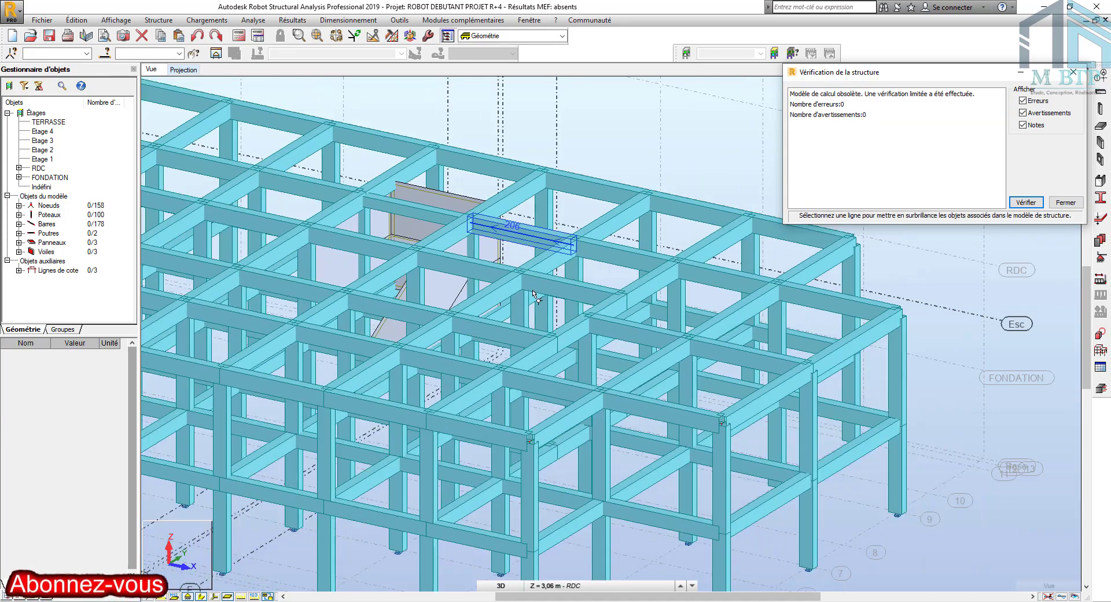
Step: Close the structure verification and examine the stairwell's walls and stair panels between axes E and F from the rear in 3D
middle_click_drag(550, 294, 591, 314)
left_click(1073, 73)
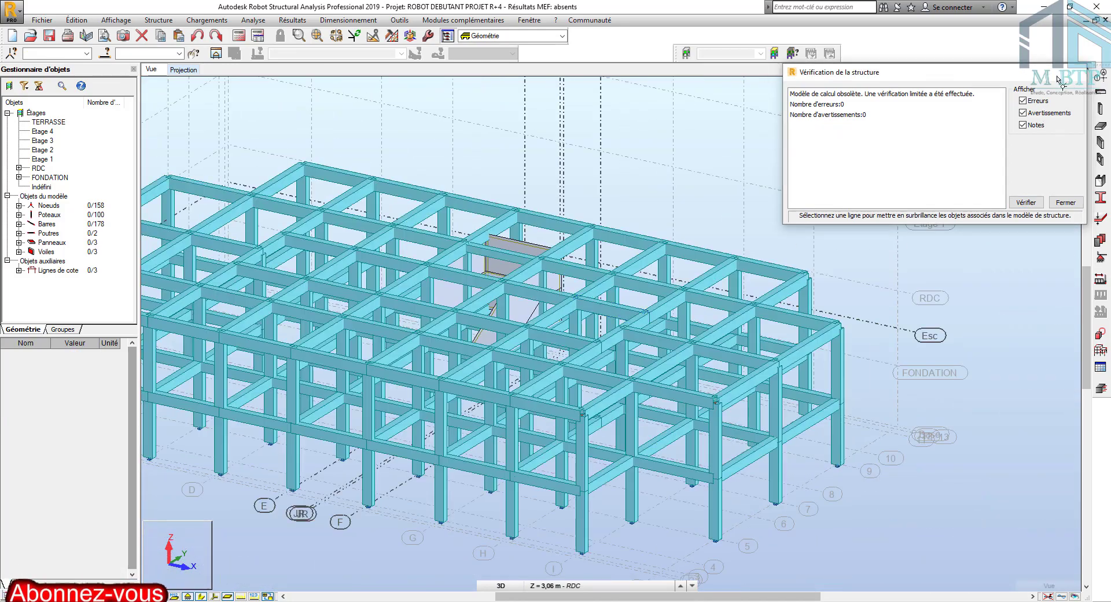
scroll(354, 351, "down", 1)
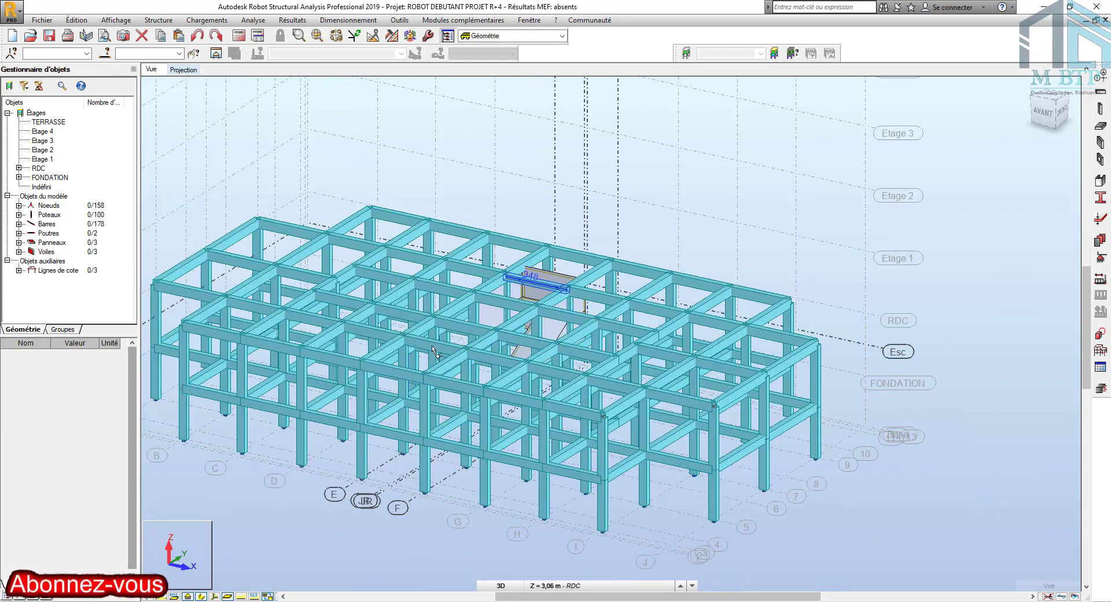
middle_click_drag(410, 347, 643, 358, "shift")
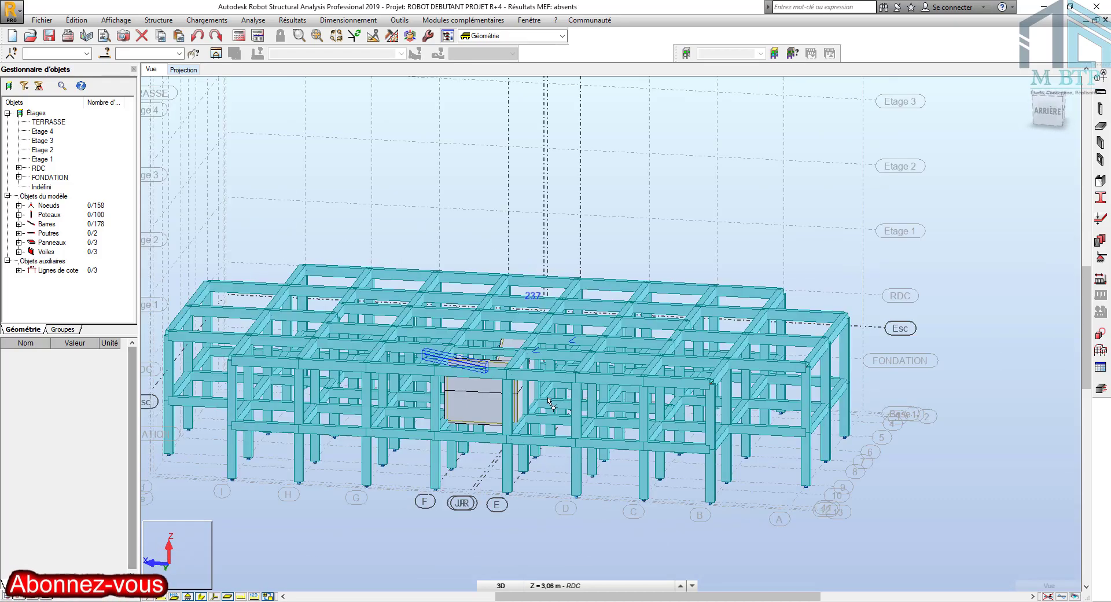
scroll(524, 421, "up", 2)
scroll(524, 421, "up", 3)
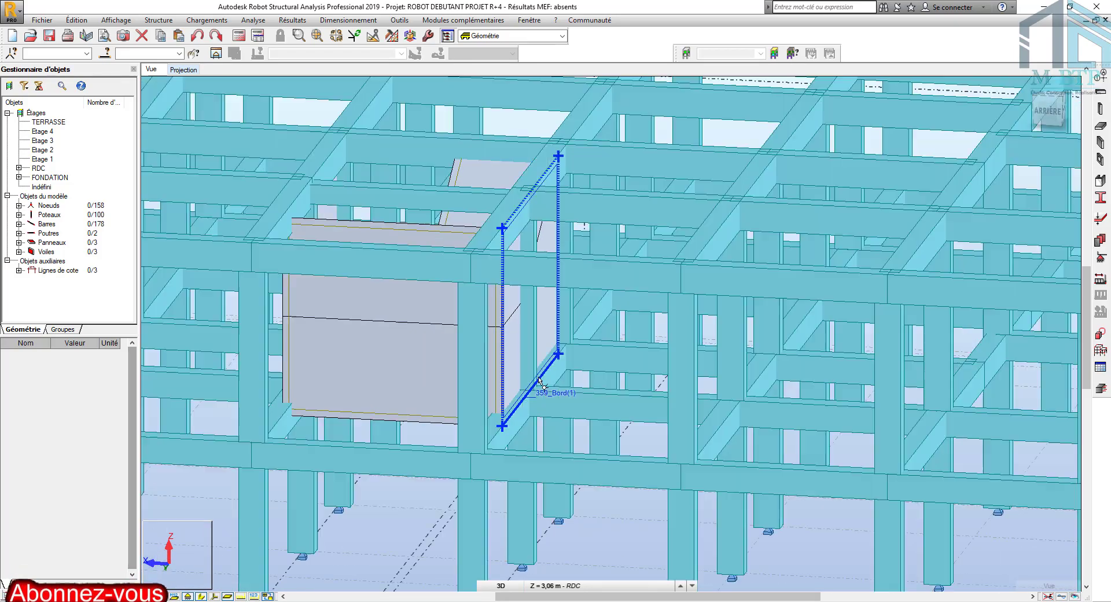
middle_click_drag(539, 385, 619, 385, "shift")
middle_click_drag(605, 315, 535, 309, "shift")
middle_click_drag(636, 313, 615, 398, "shift")
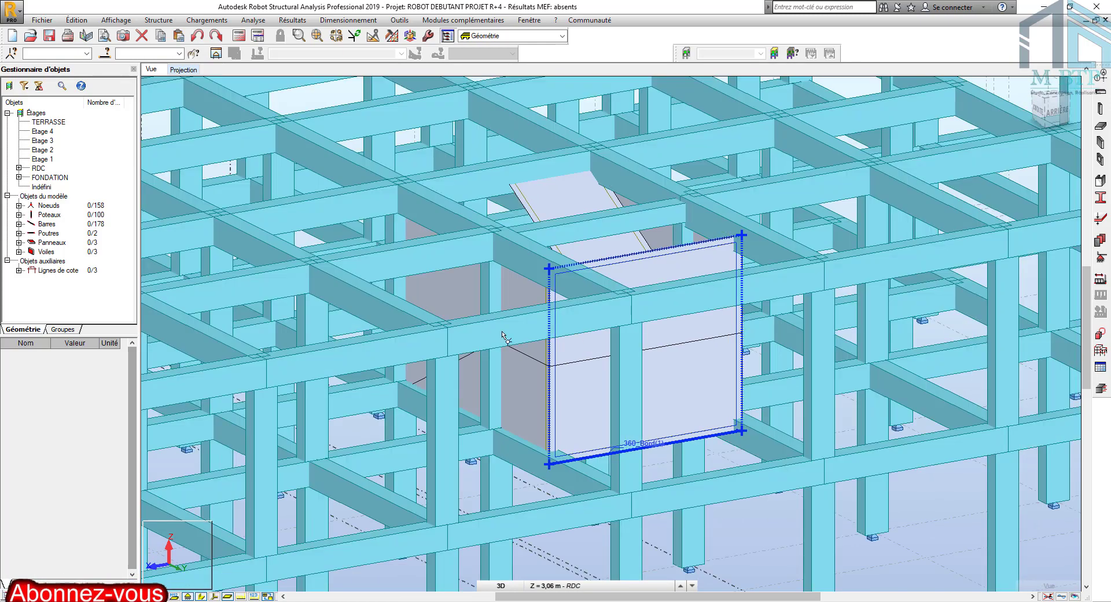
scroll(614, 398, "down", 3)
scroll(614, 399, "down", 2)
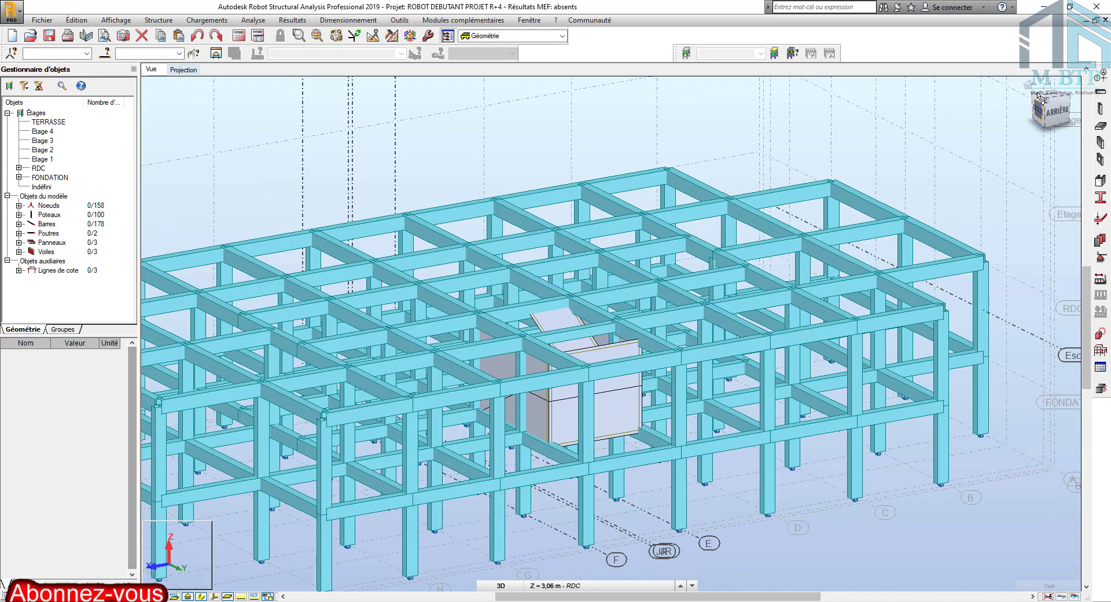
Step: Return the 3D view to its home orientation and inspect the overall RDC and foundation frame from the front
left_click(1030, 85)
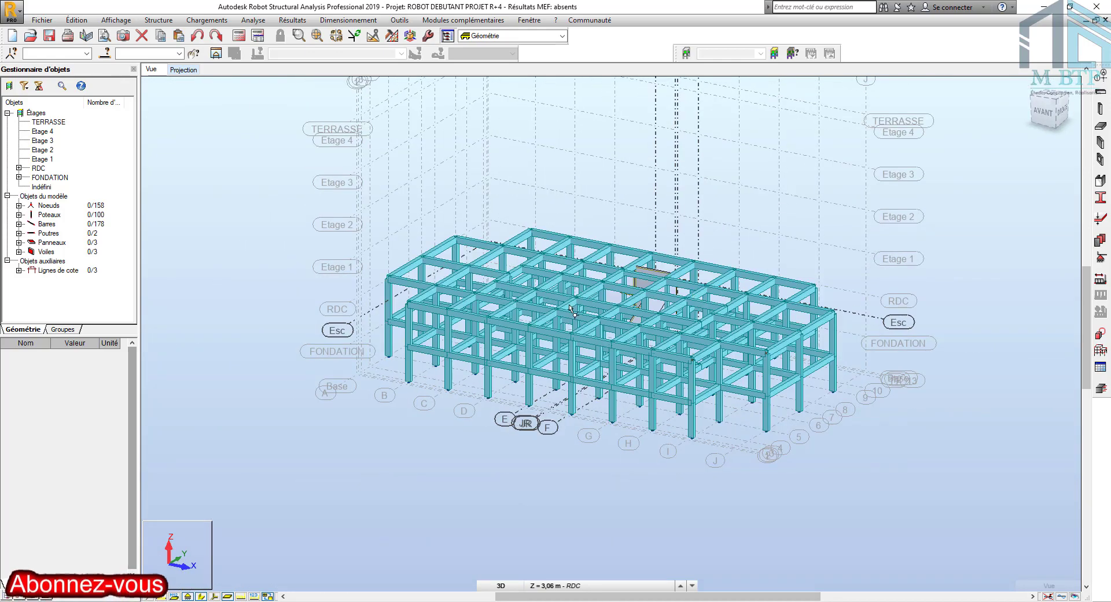
scroll(561, 295, "up", 3)
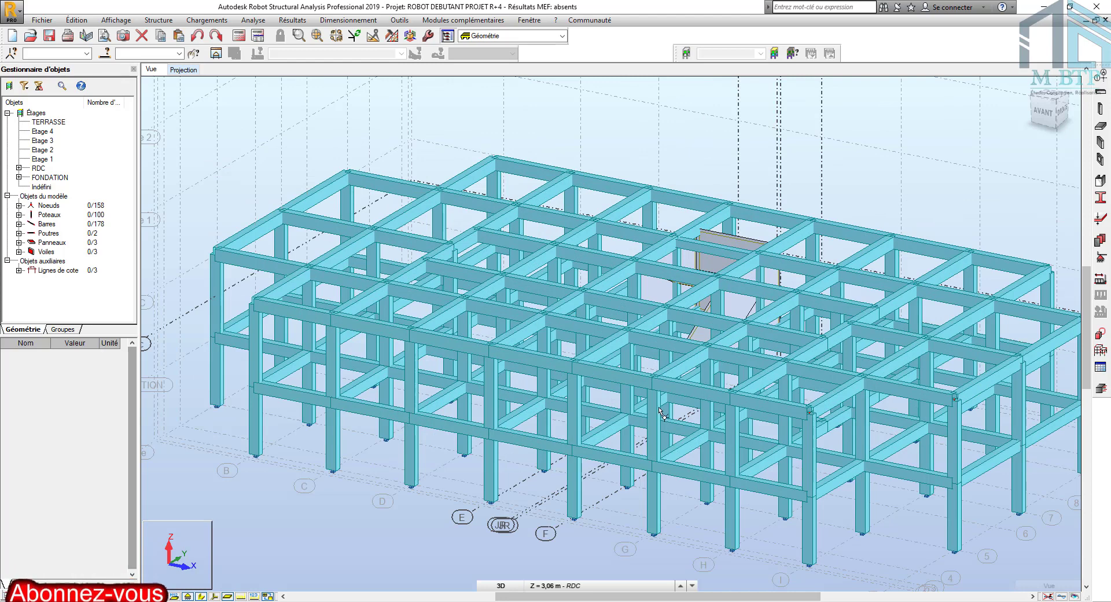
middle_click_drag(658, 407, 640, 391)
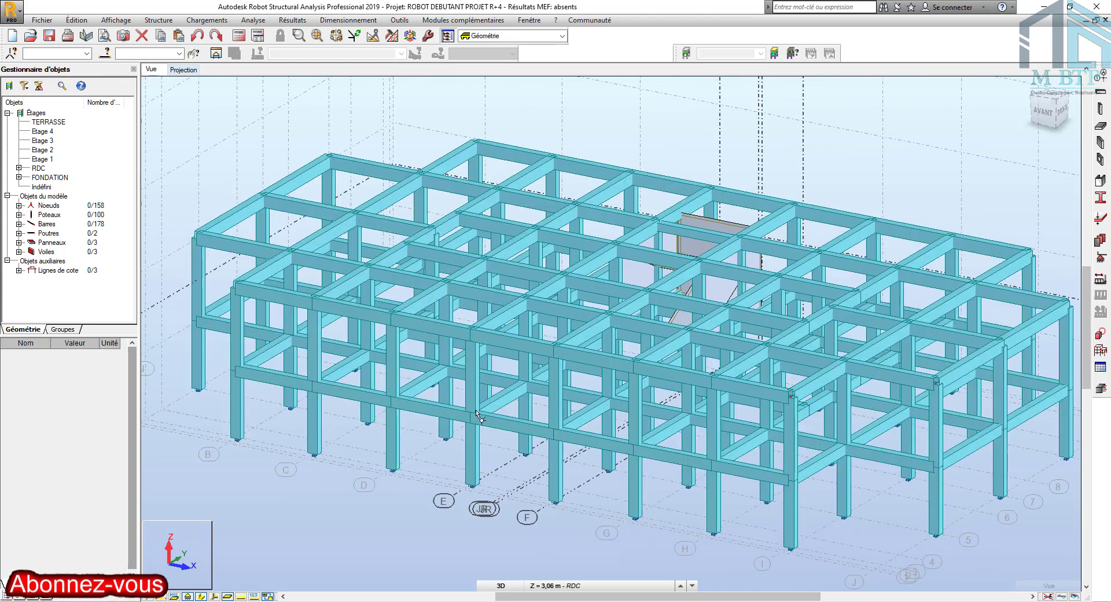